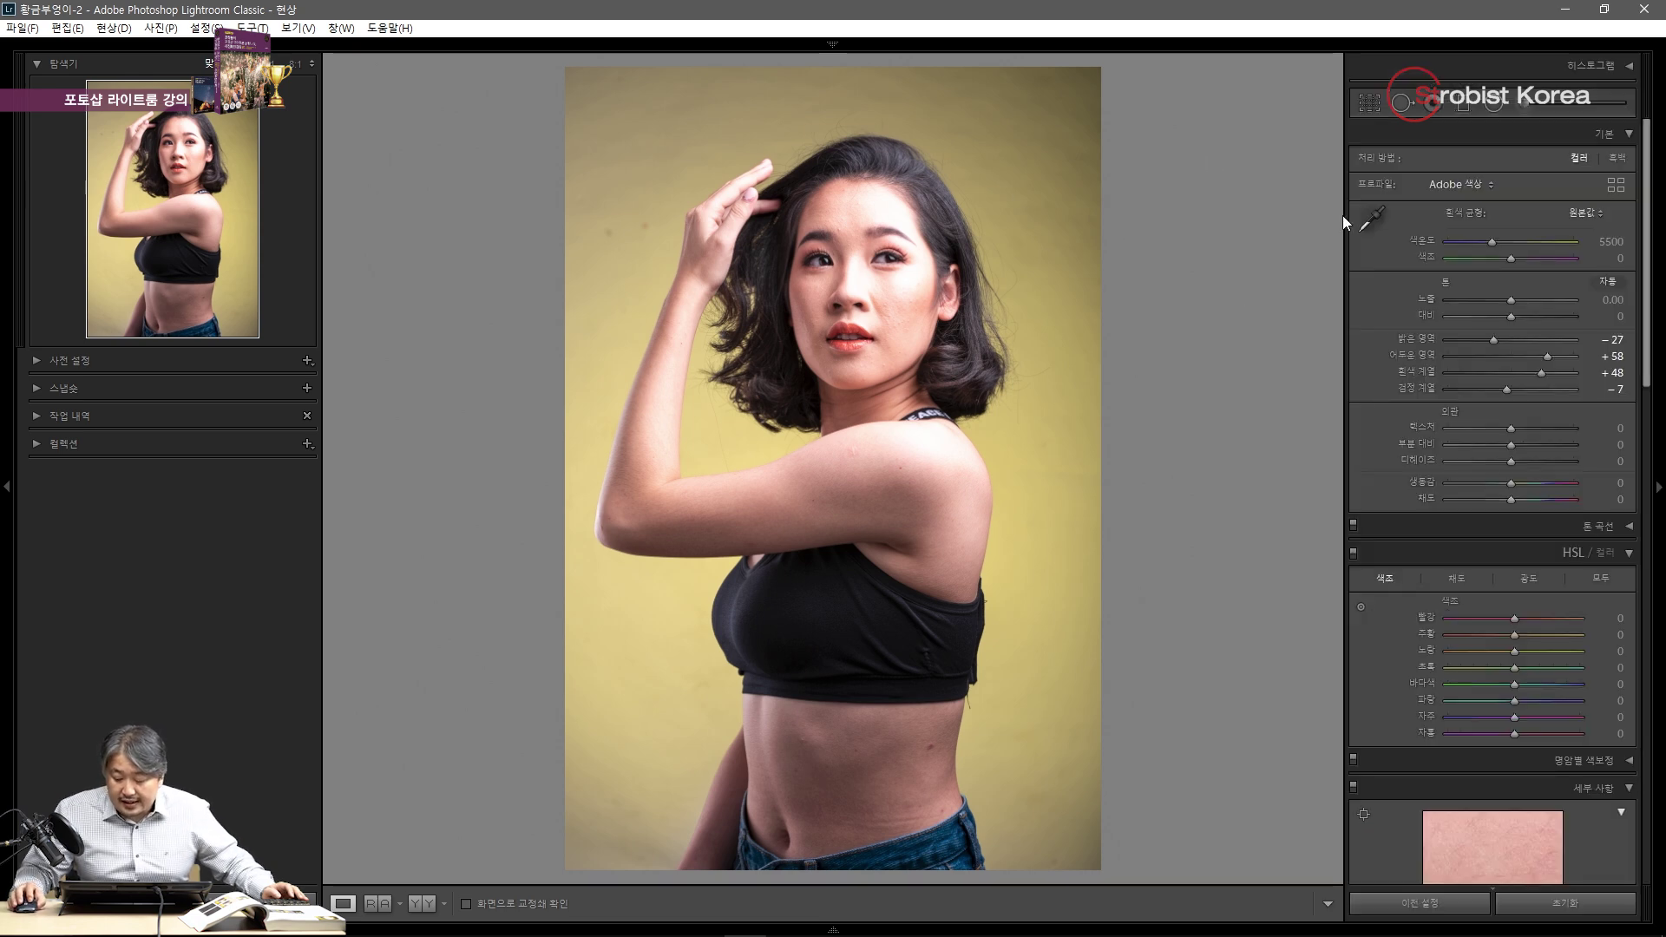
Set the photo's white balance to a colour temperature of 6041 and a tint of −25.
left_click_drag(1491, 241, 1484, 241)
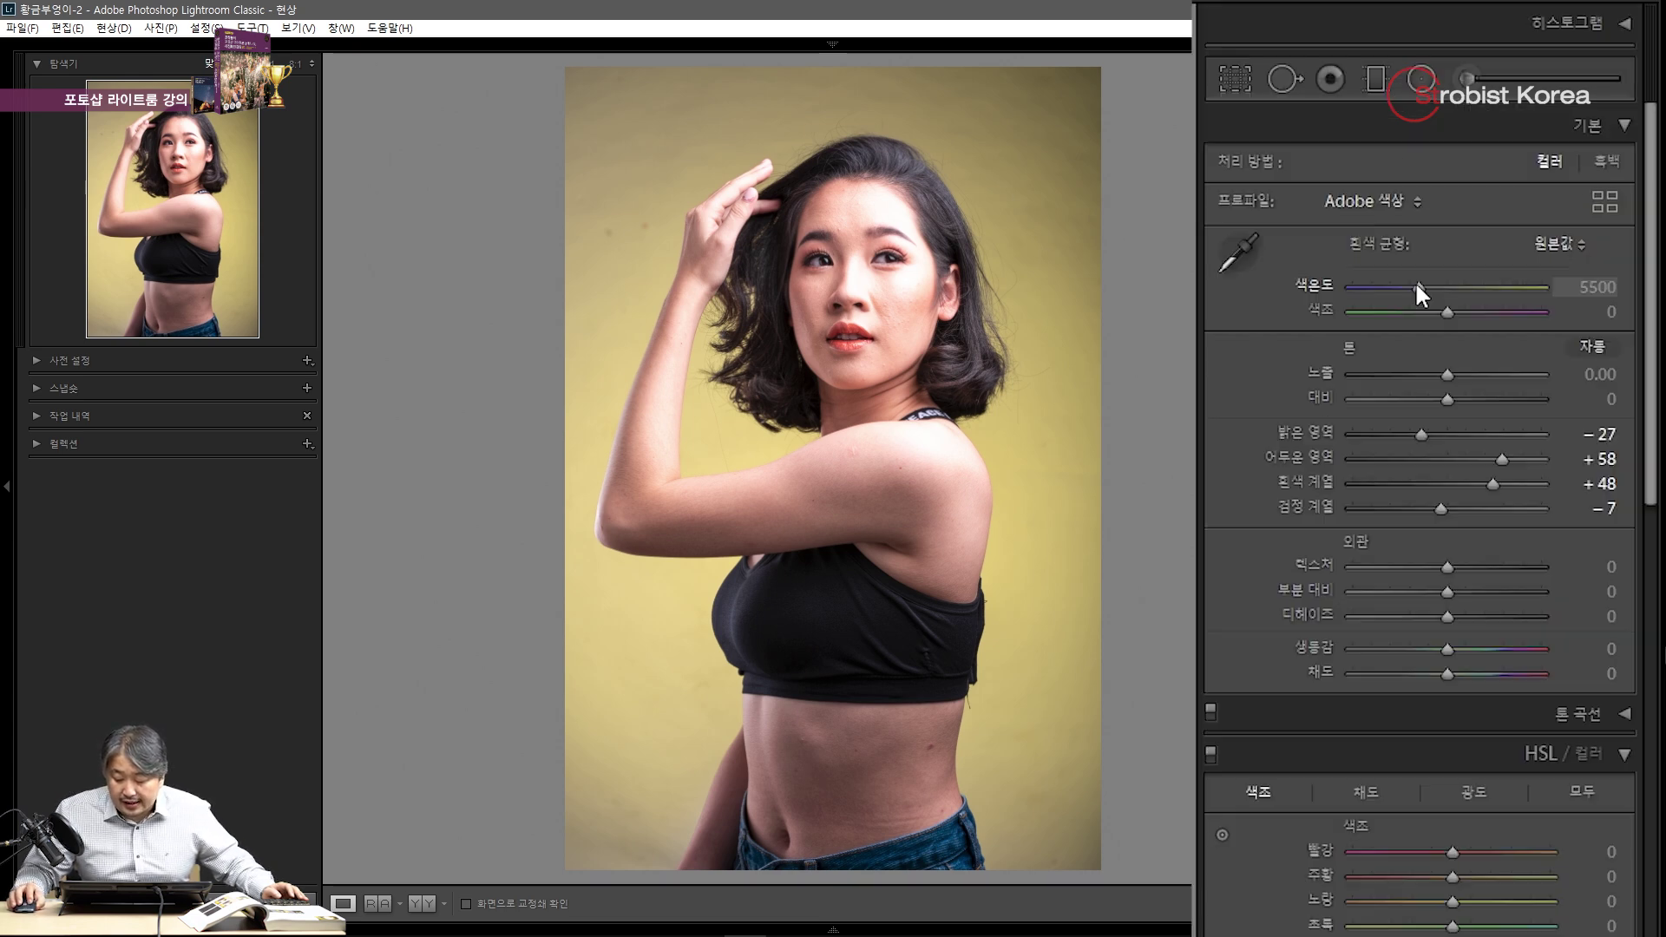
mouse_move(1405, 283)
left_mouse_down()
mouse_move(1439, 283)
mouse_move(1425, 284)
left_mouse_up()
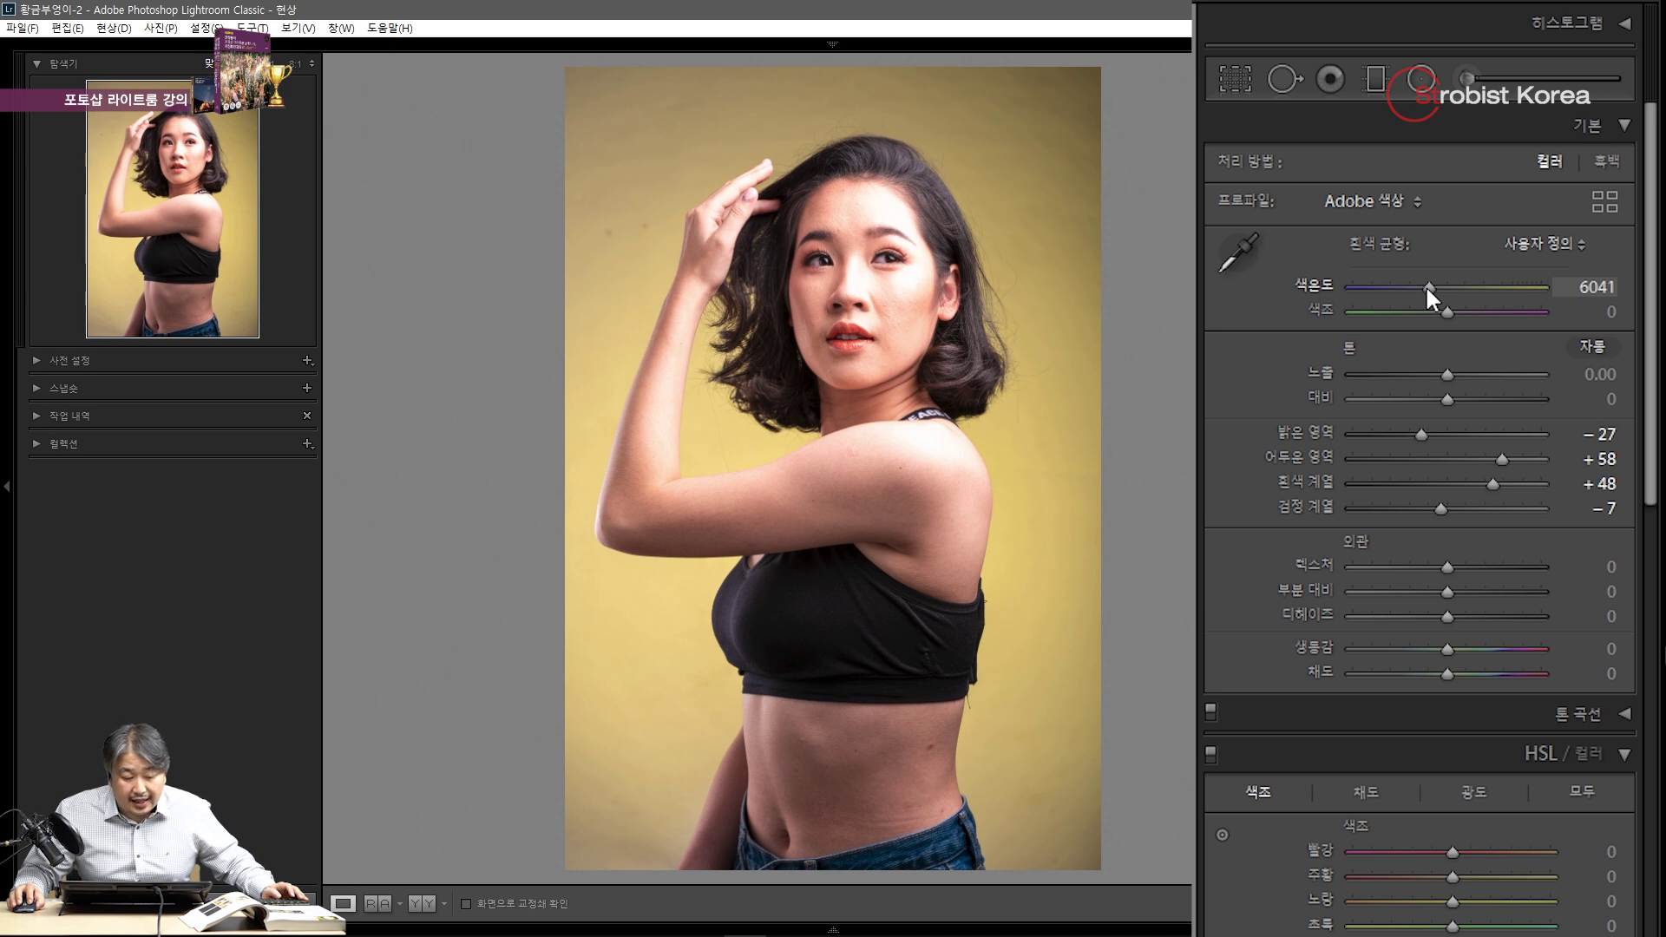
left_click_drag(1449, 307, 1438, 314)
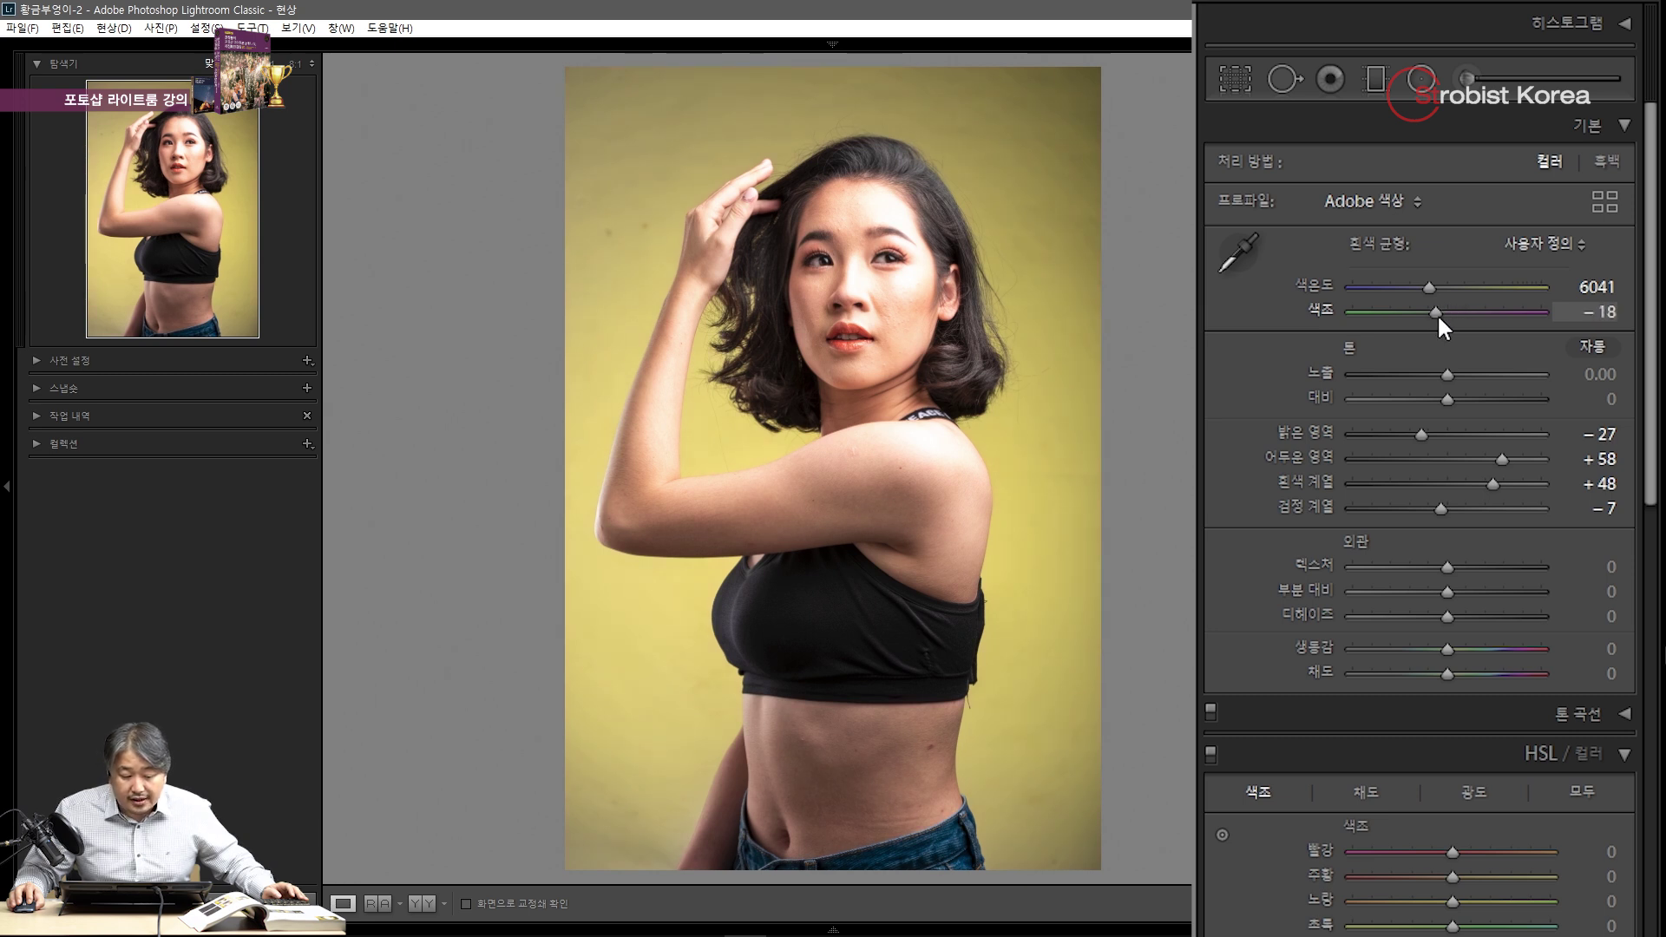
left_click_drag(1437, 314, 1432, 315)
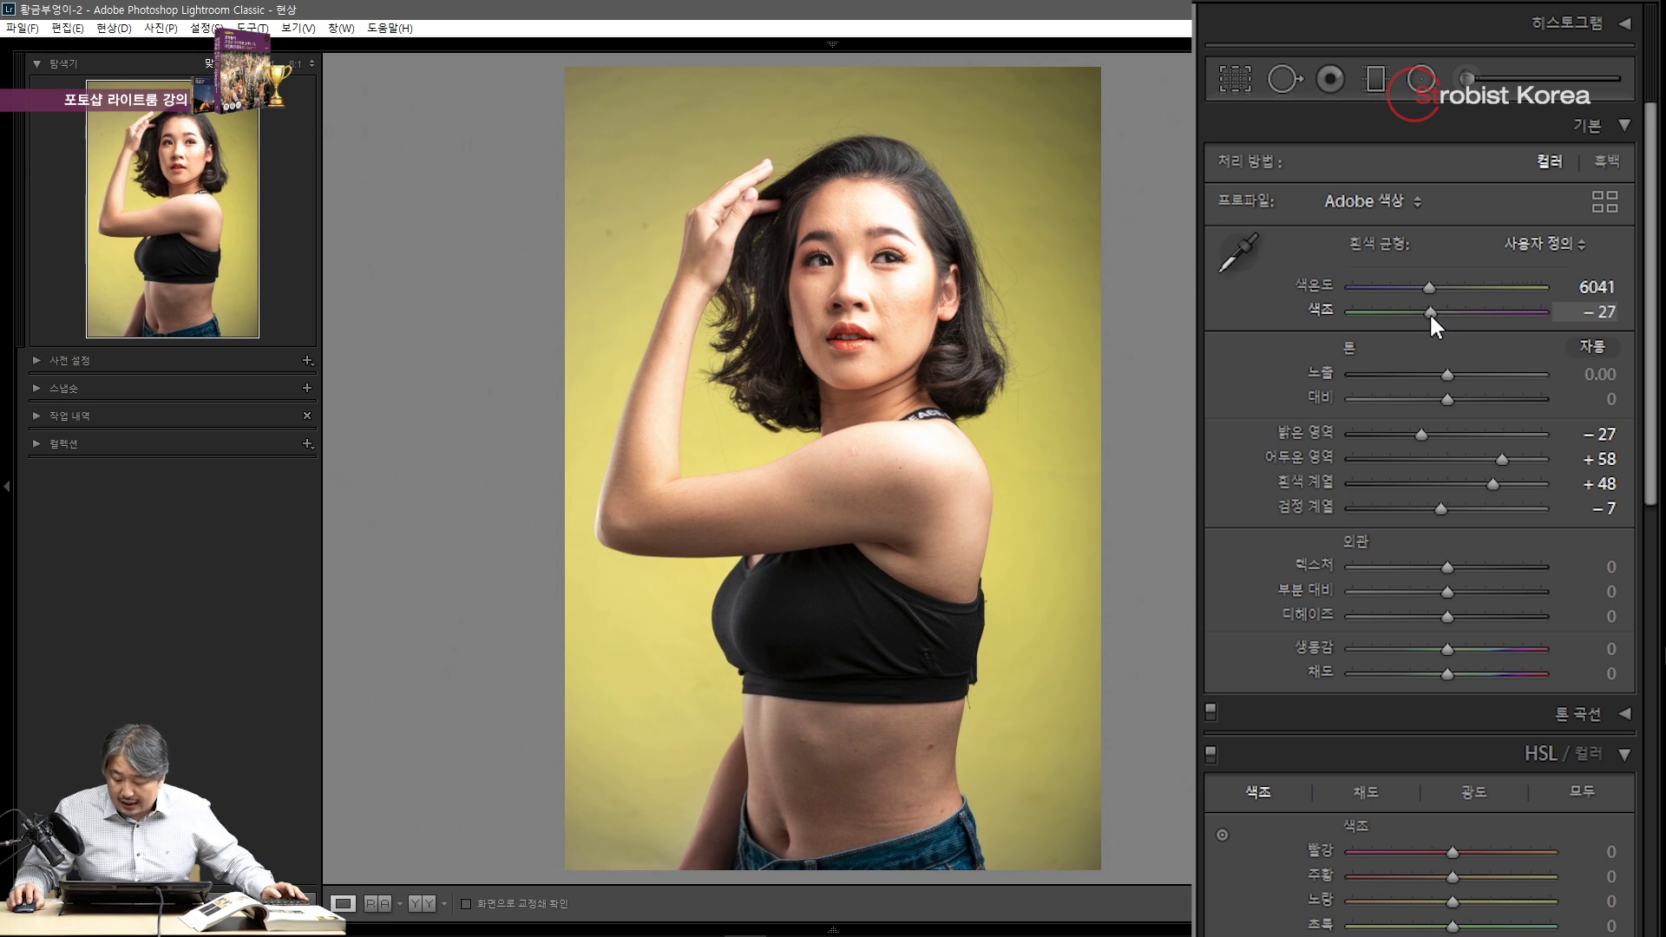
left_click_drag(1429, 312, 1432, 312)
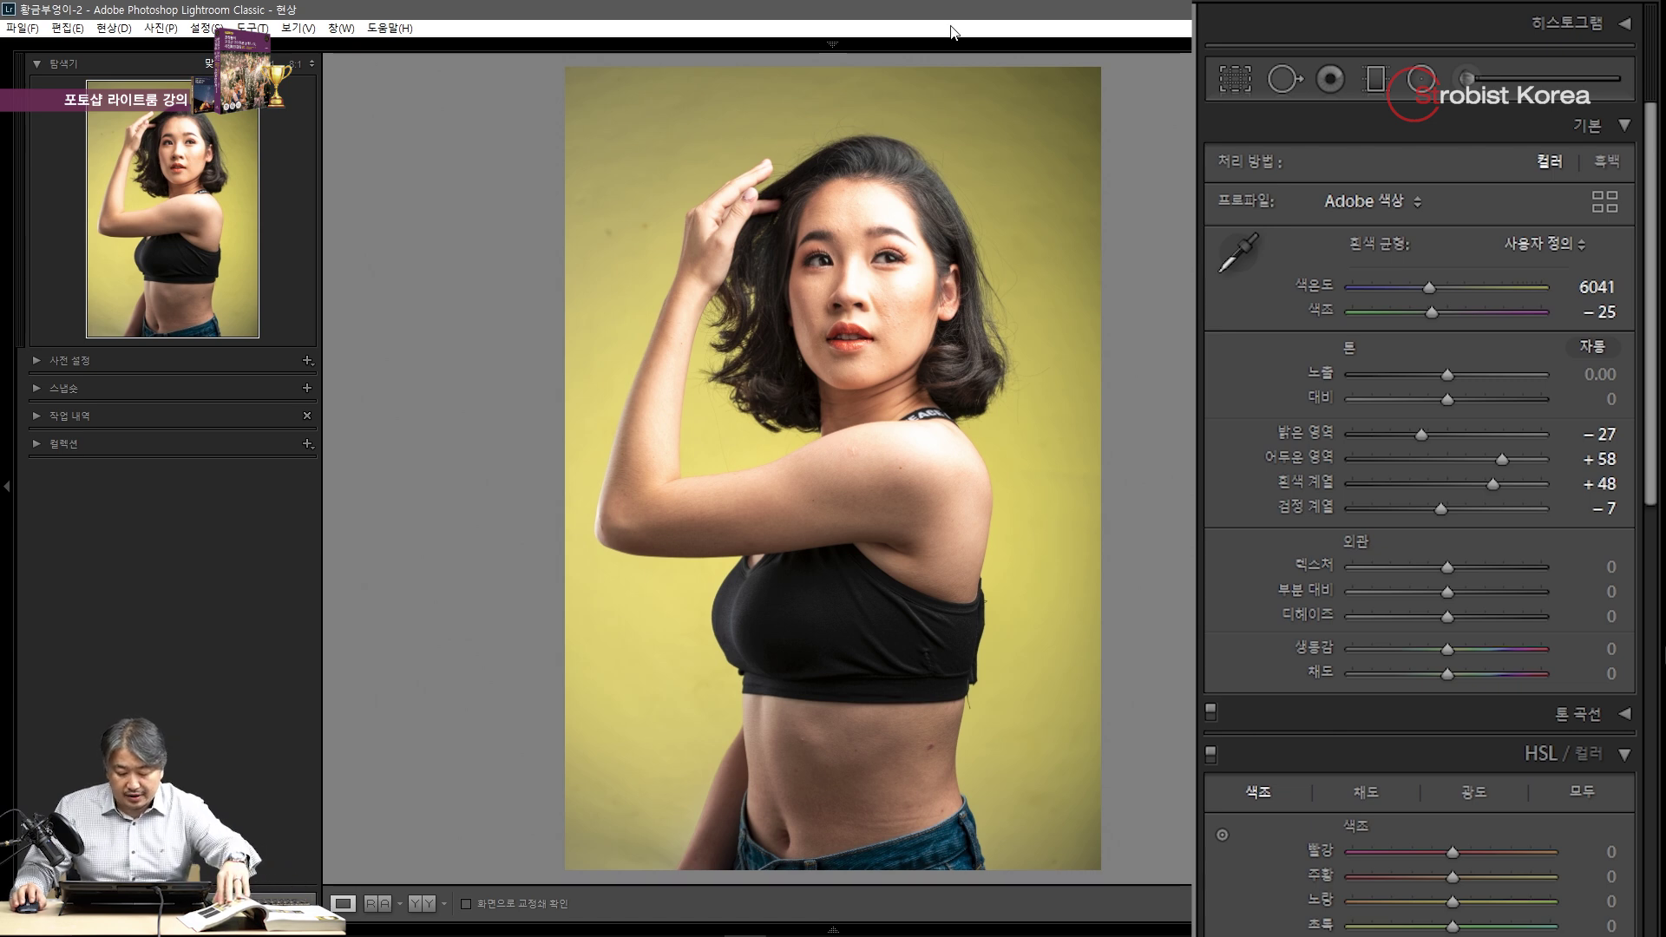
Start an adjustment brush mask with the skin softening effect preset (피부색 부드럽게).
left_click(898, 247)
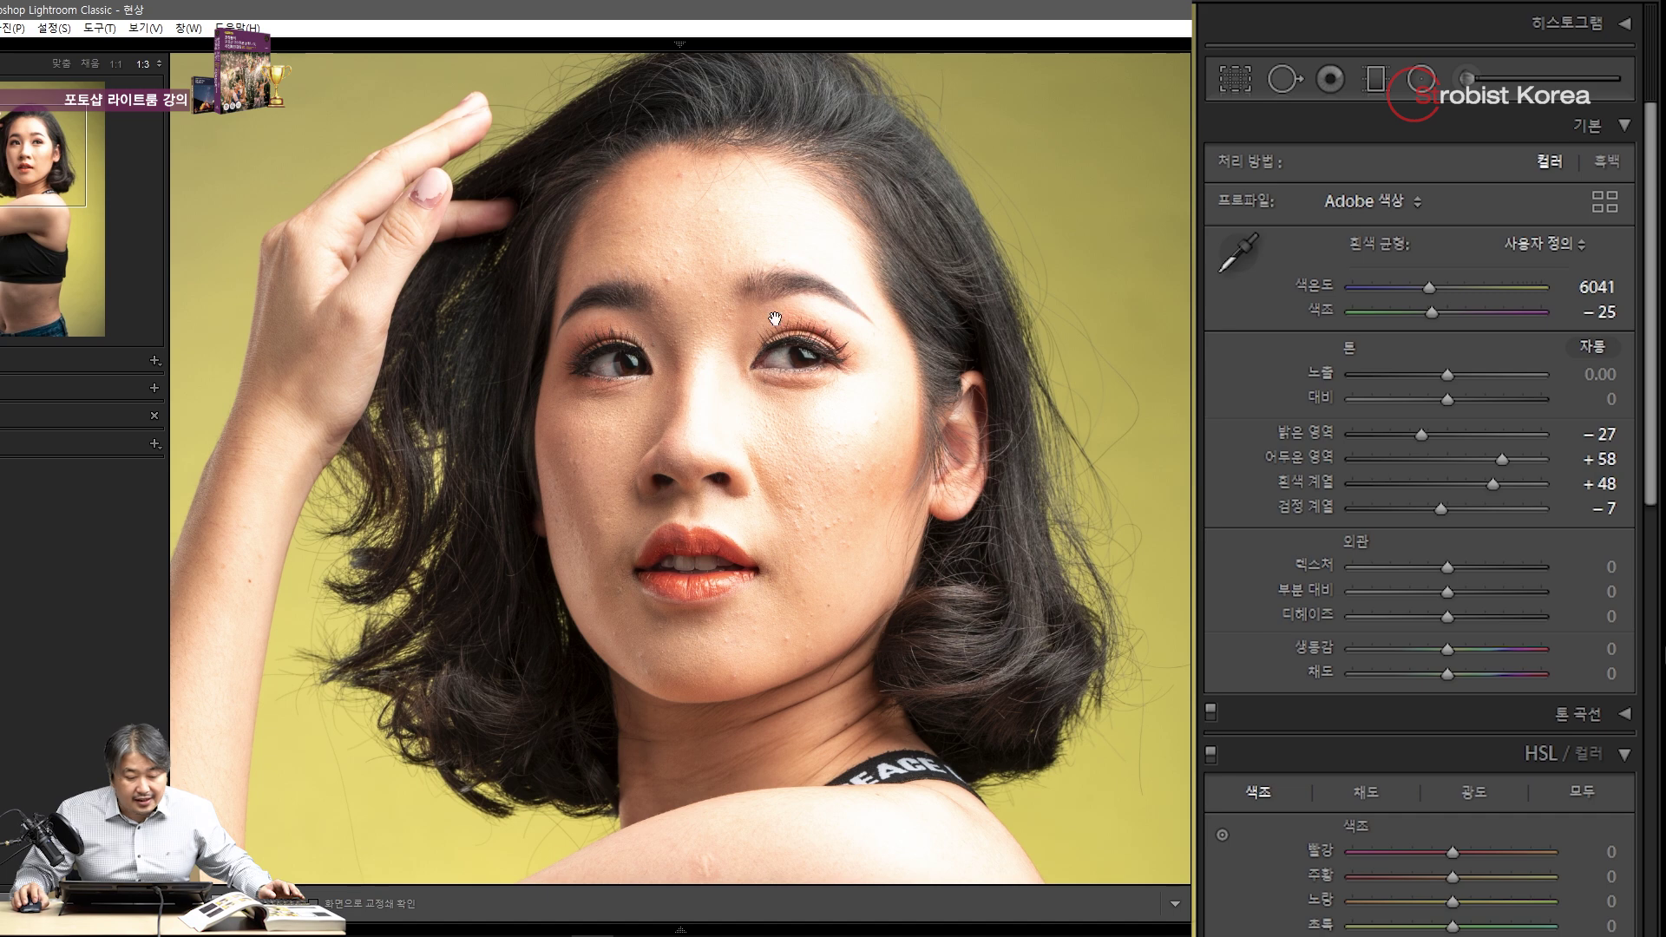
left_click(1465, 77)
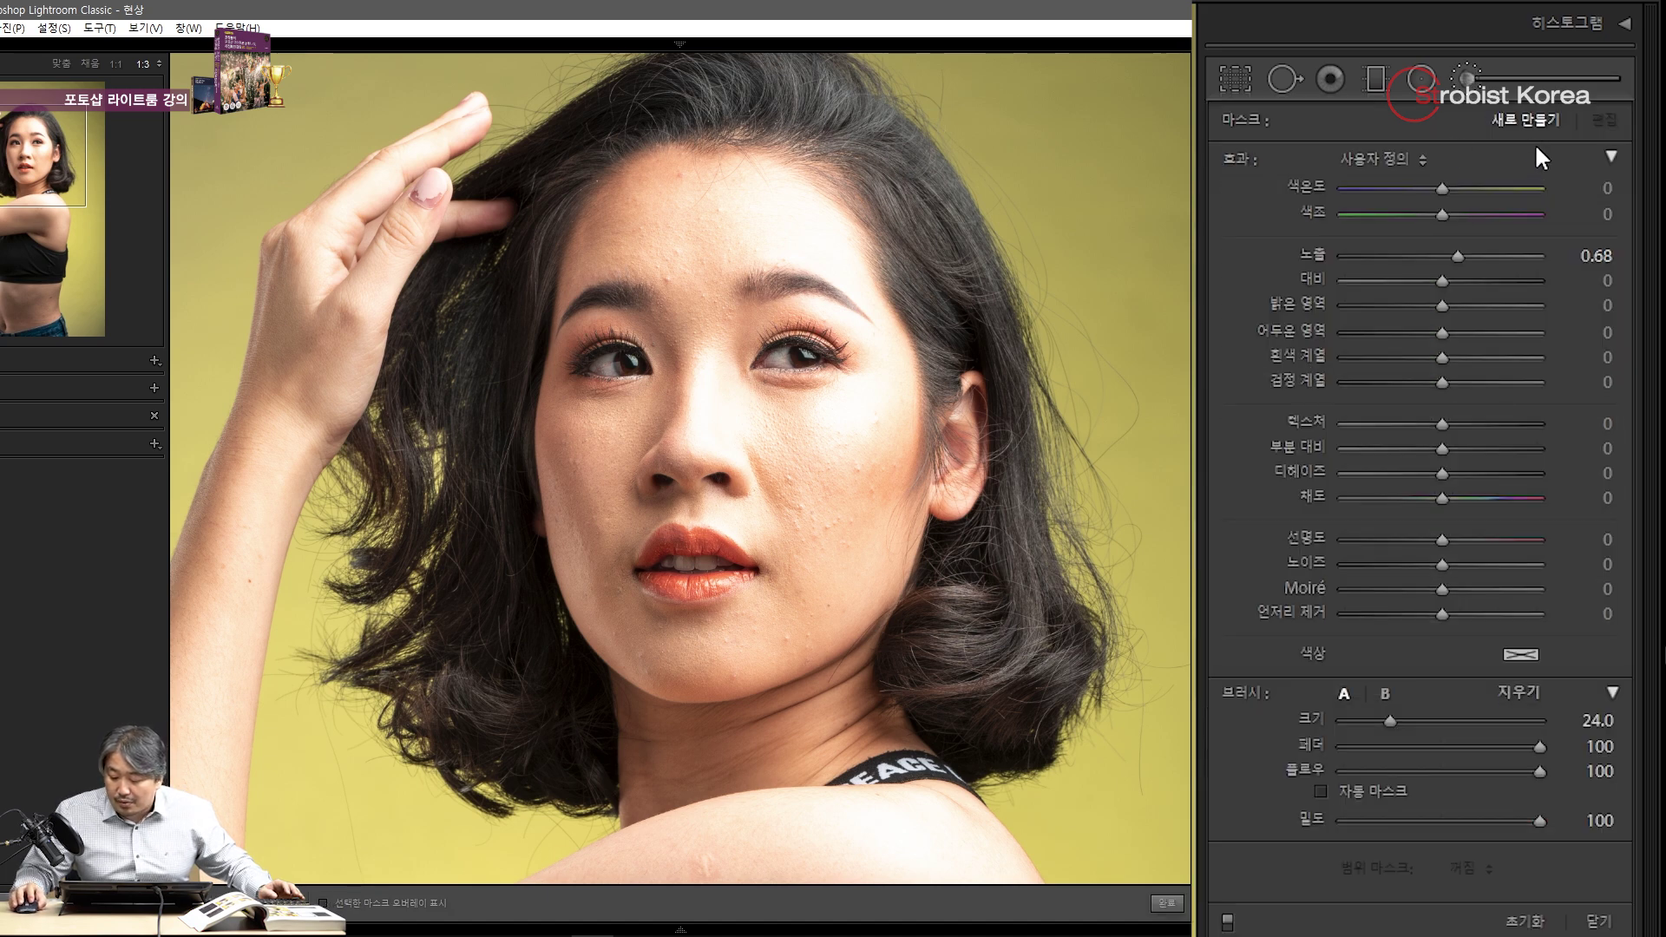
left_click(1397, 160)
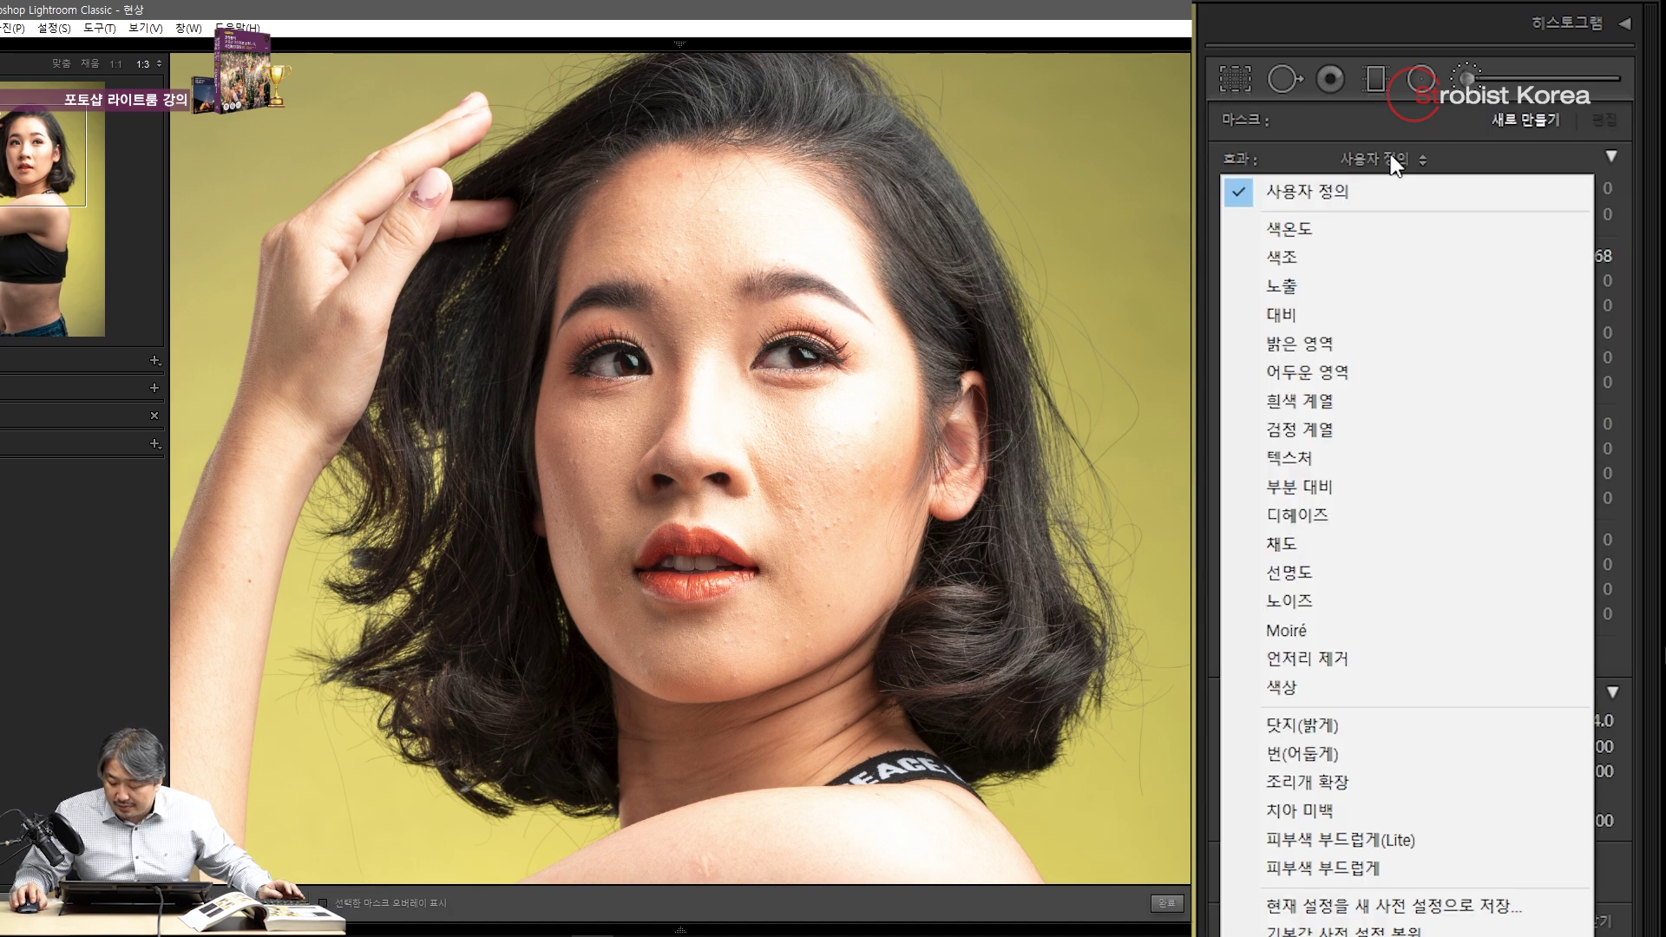
left_click(1476, 61)
left_click(1477, 62)
left_click(1477, 65)
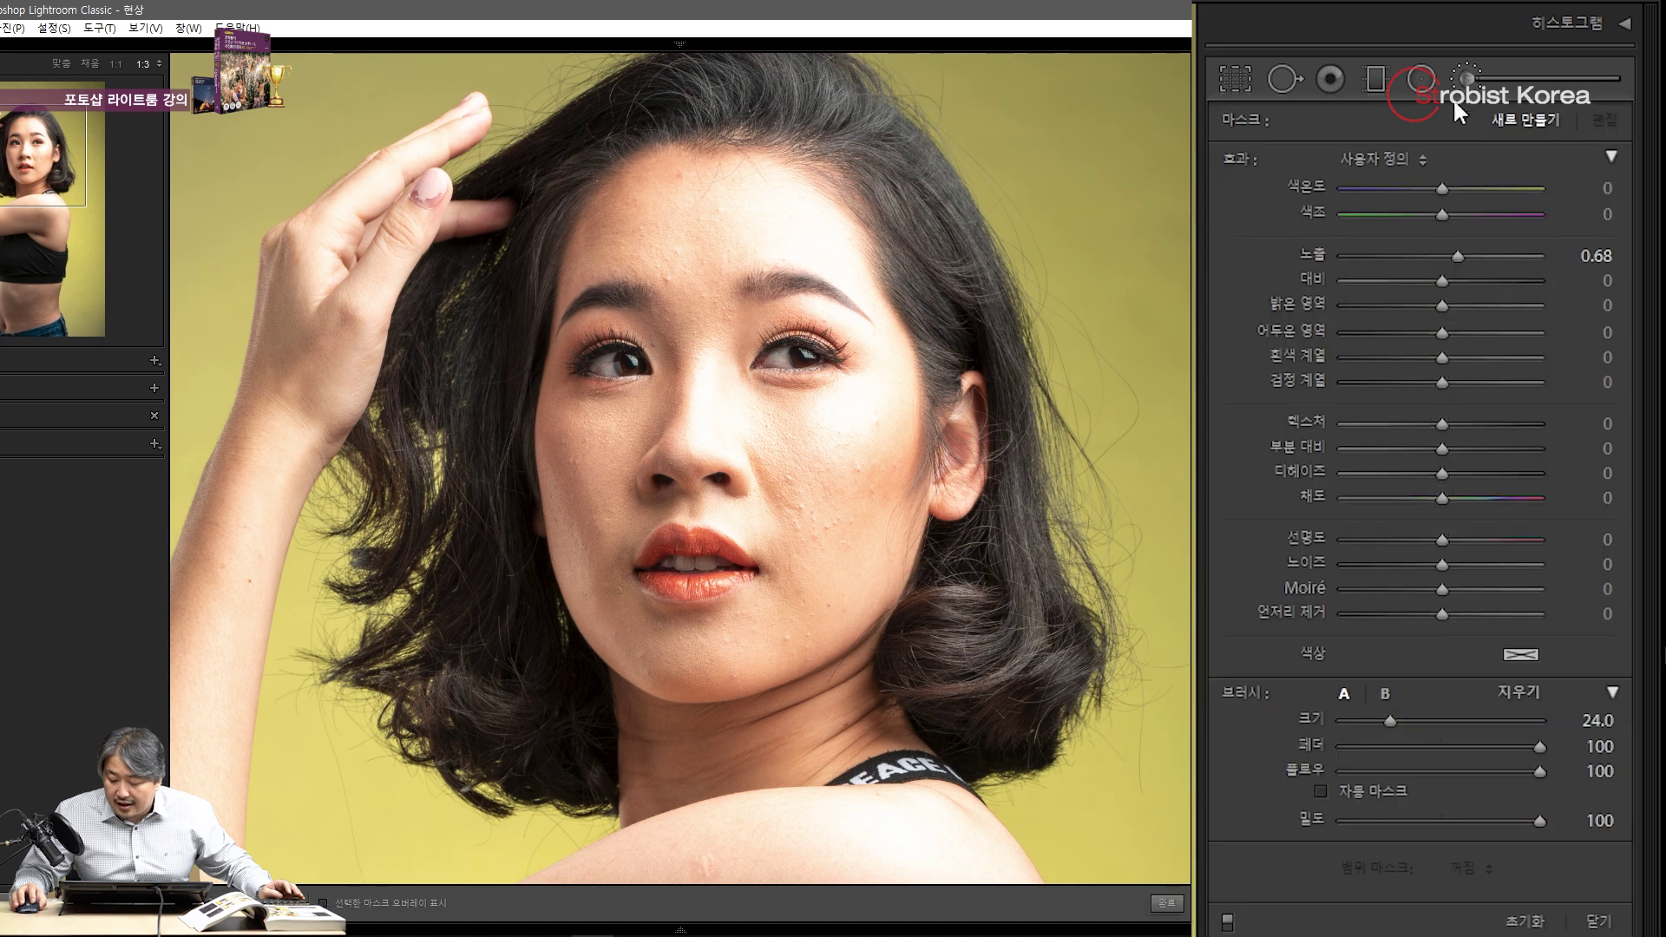
left_click(1401, 158)
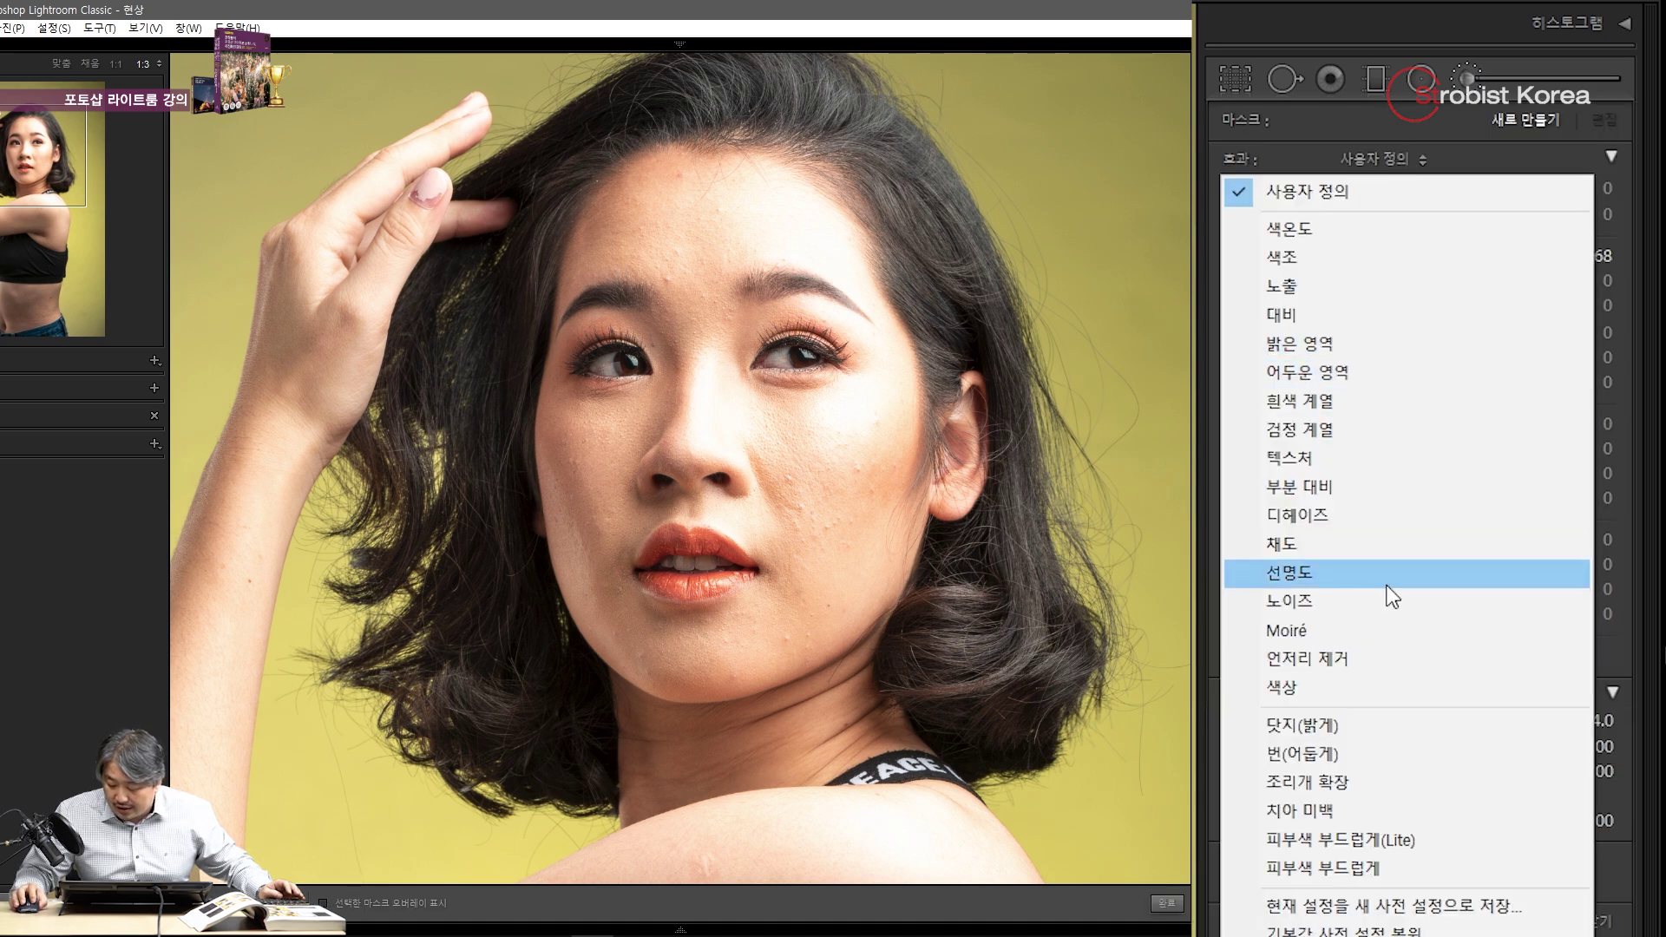
left_click(1378, 866)
Paint the skin softening over the woman's face and neck with a brush size of 12.
scroll(851, 438, "down", 5)
mouse_move(856, 441)
left_mouse_down()
mouse_move(768, 412)
mouse_move(763, 454)
mouse_move(799, 554)
left_mouse_up()
mouse_move(771, 623)
left_mouse_down()
mouse_move(646, 599)
mouse_move(599, 512)
mouse_move(607, 531)
mouse_move(674, 408)
mouse_move(698, 482)
mouse_move(679, 347)
mouse_move(743, 291)
mouse_move(685, 237)
mouse_move(581, 221)
mouse_move(764, 213)
mouse_move(820, 236)
mouse_move(857, 441)
mouse_move(920, 556)
mouse_move(785, 735)
left_mouse_up()
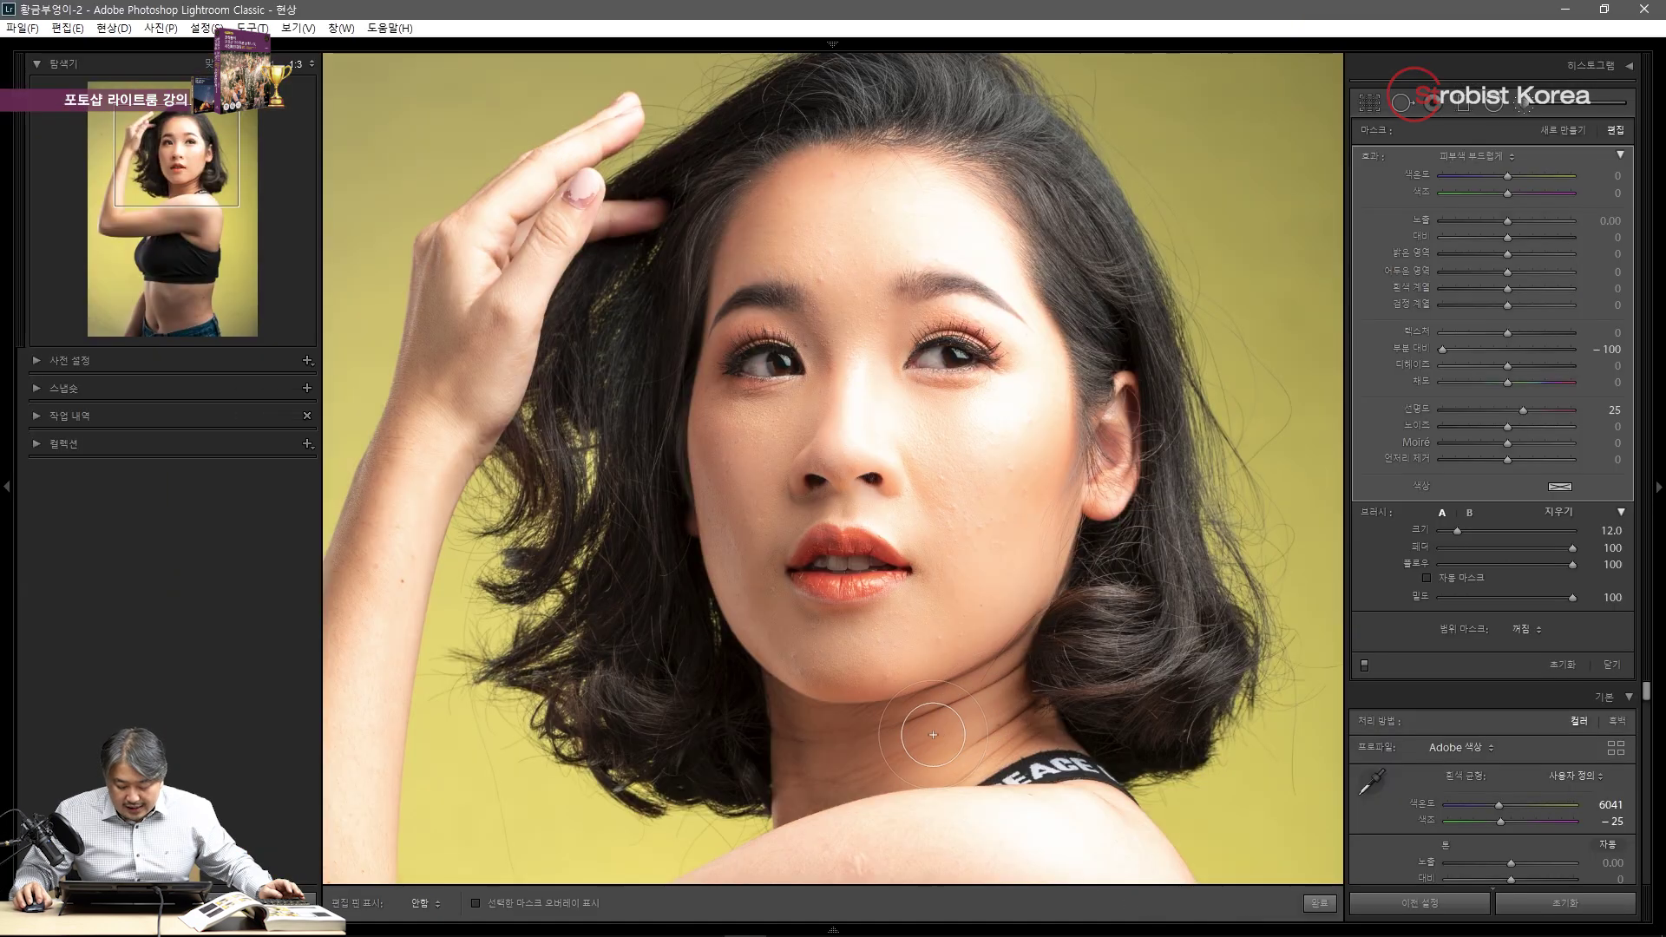
key("h")
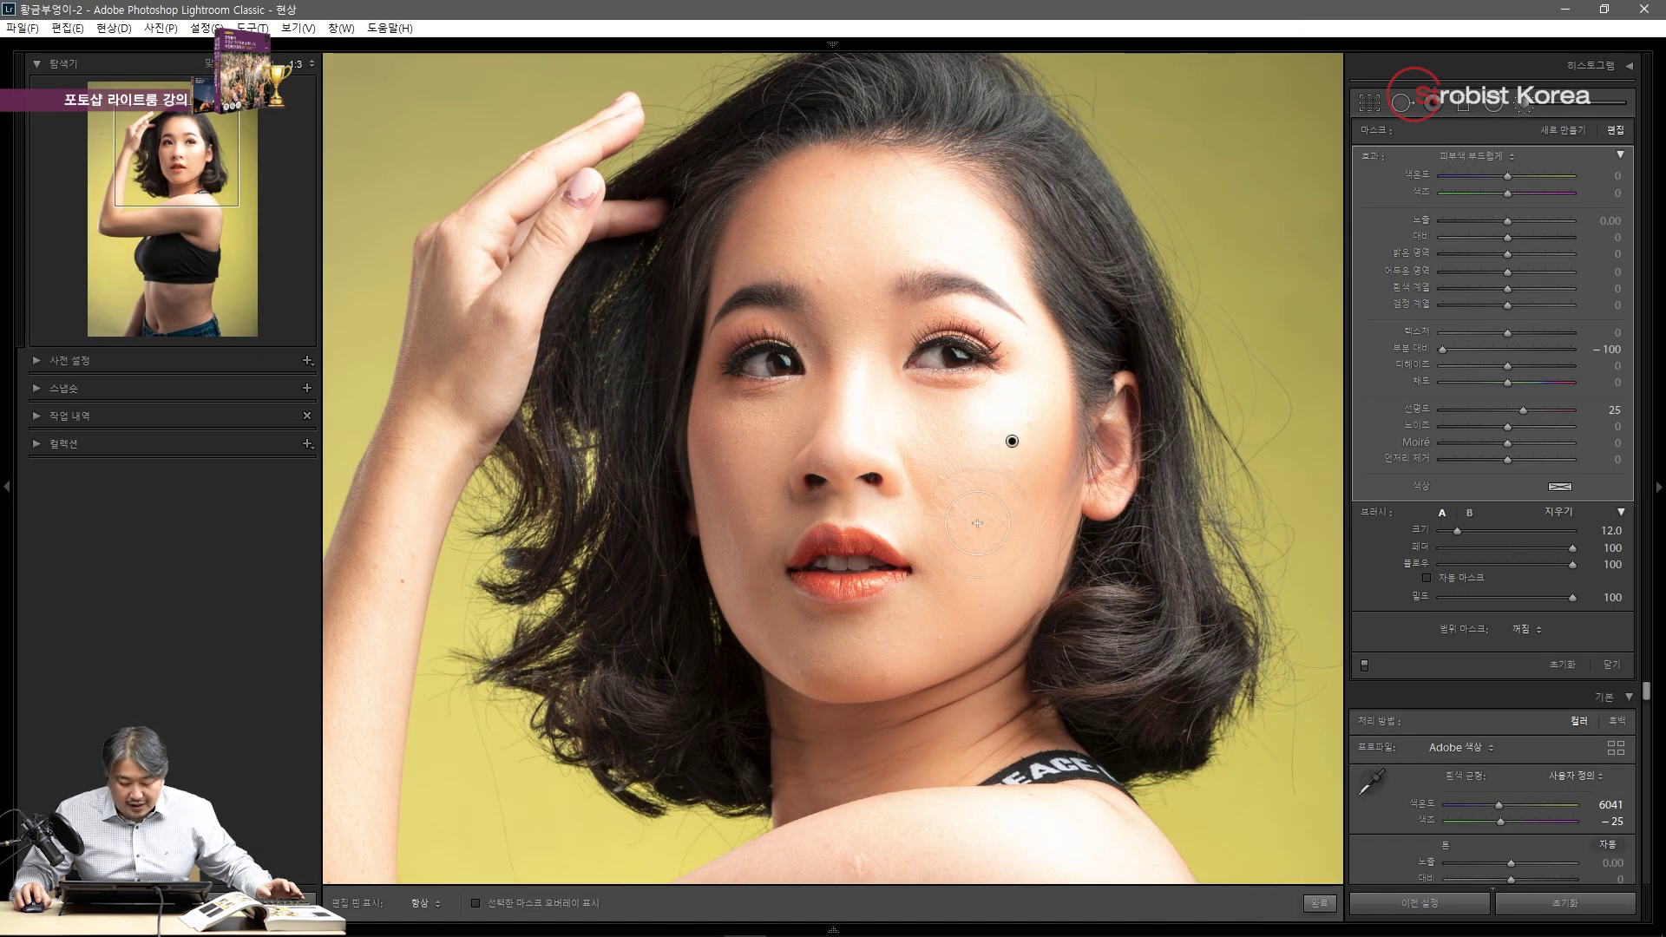
left_click(985, 462)
key("h")
Extend the skin softening mask over the arms, shoulder and midriff, reducing the brush size to 5.
scroll(775, 486, "down", 2)
mouse_move(753, 483)
left_mouse_down()
mouse_move(951, 551)
mouse_move(839, 486)
mouse_move(642, 508)
mouse_move(642, 399)
mouse_move(734, 209)
mouse_move(701, 234)
mouse_move(643, 373)
mouse_move(729, 524)
mouse_move(902, 549)
mouse_move(941, 590)
mouse_move(911, 737)
mouse_move(772, 720)
mouse_move(780, 793)
mouse_move(885, 811)
mouse_move(923, 773)
mouse_move(916, 754)
mouse_move(810, 736)
mouse_move(908, 770)
mouse_move(733, 763)
left_mouse_up()
key("bracketleft")
key("bracketleft")
key("h")
key("h")
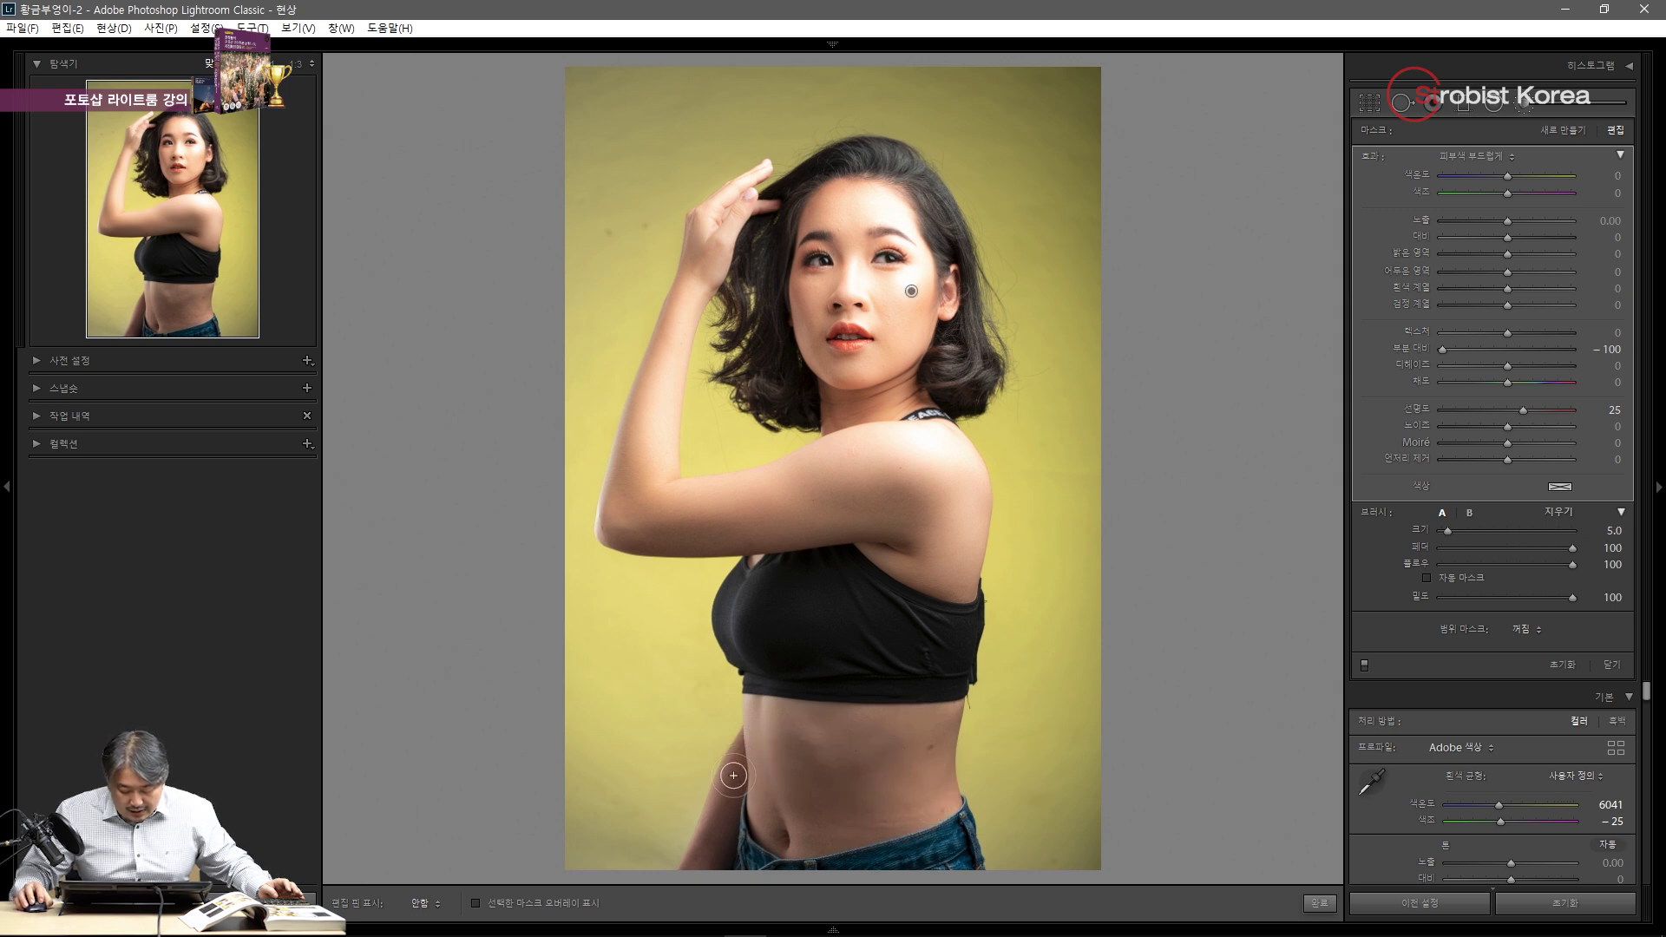
key("bracketleft")
Display the red overlay of the skin mask to check which areas are covered, and hide it again.
key("h")
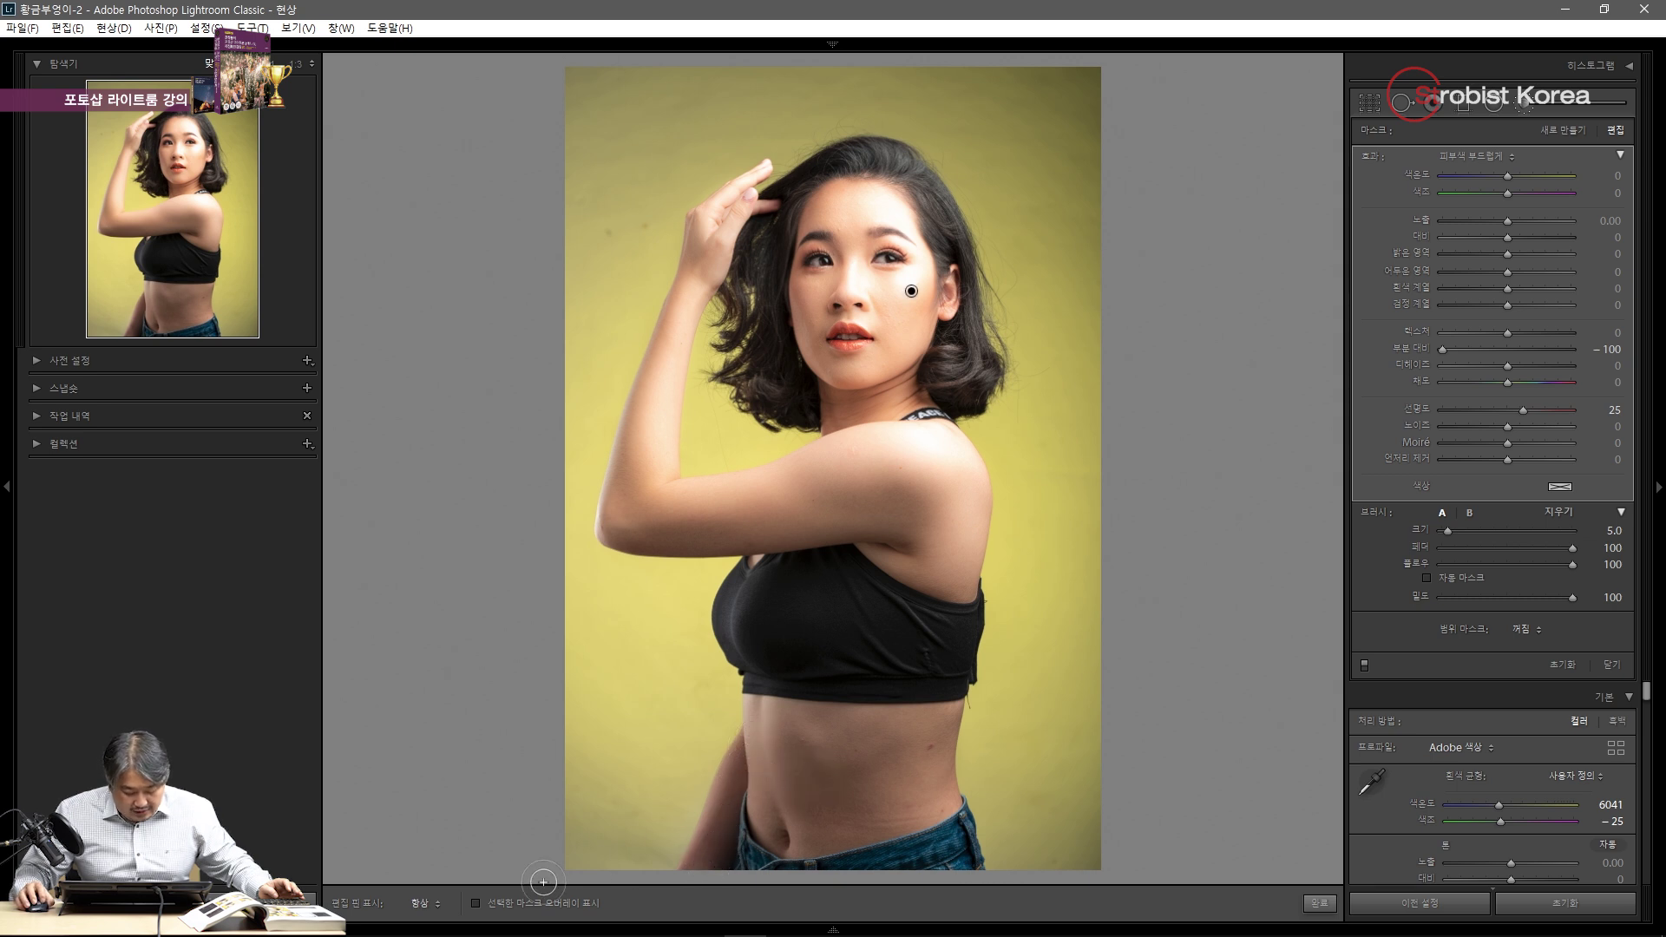
left_click(474, 903)
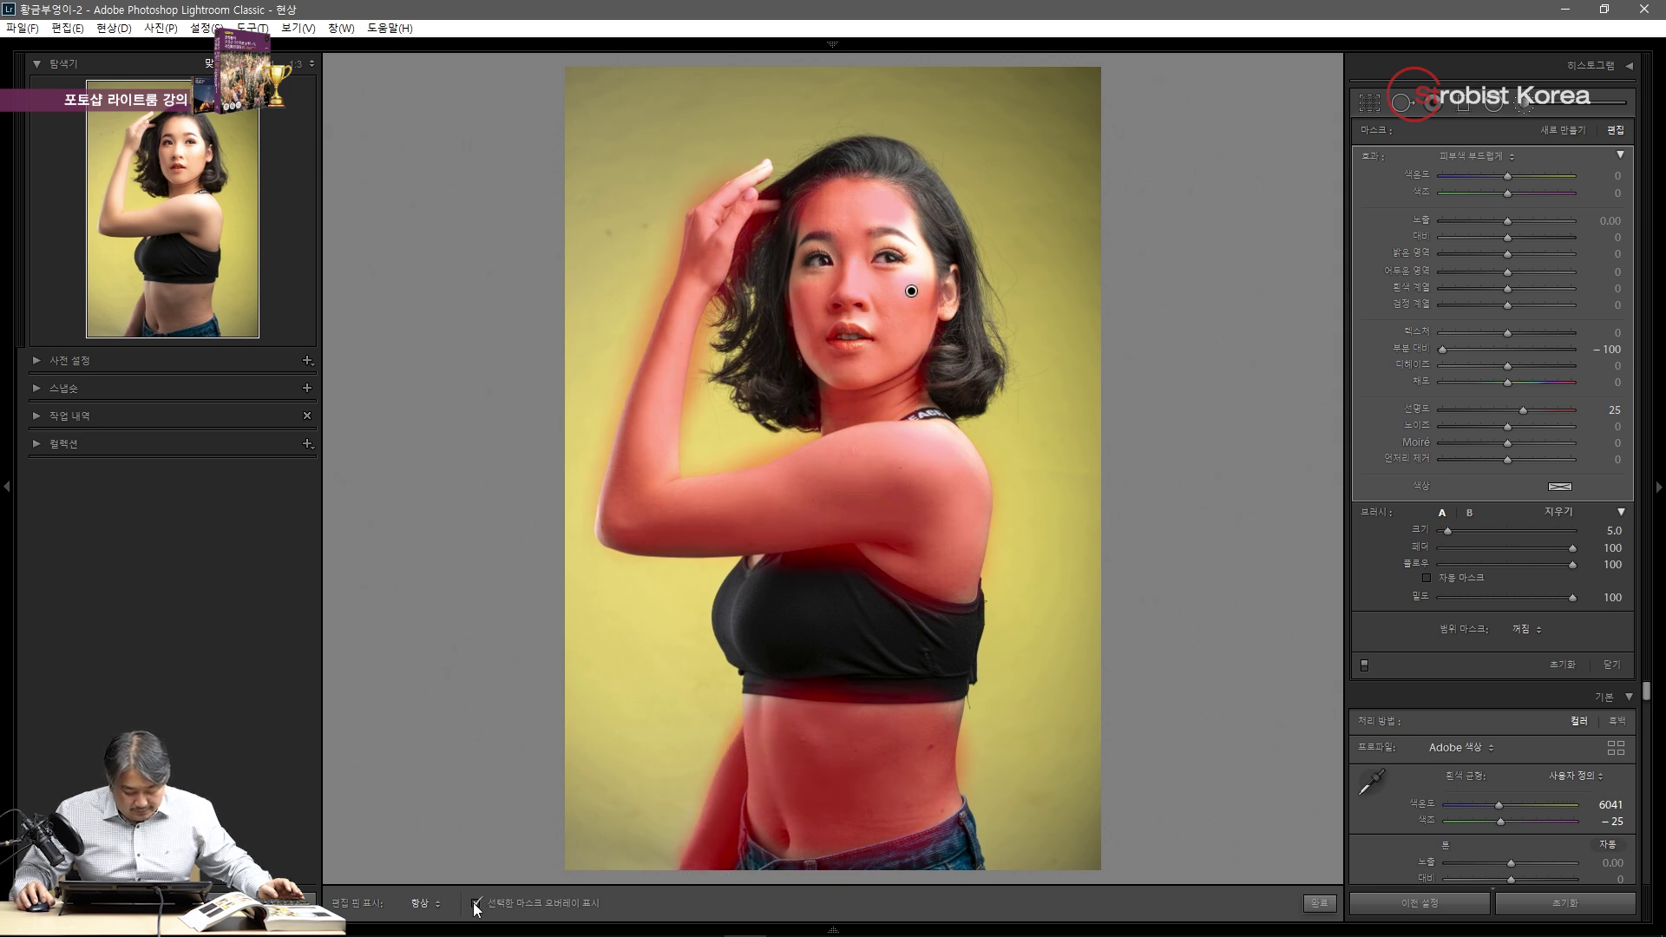
left_click(475, 903)
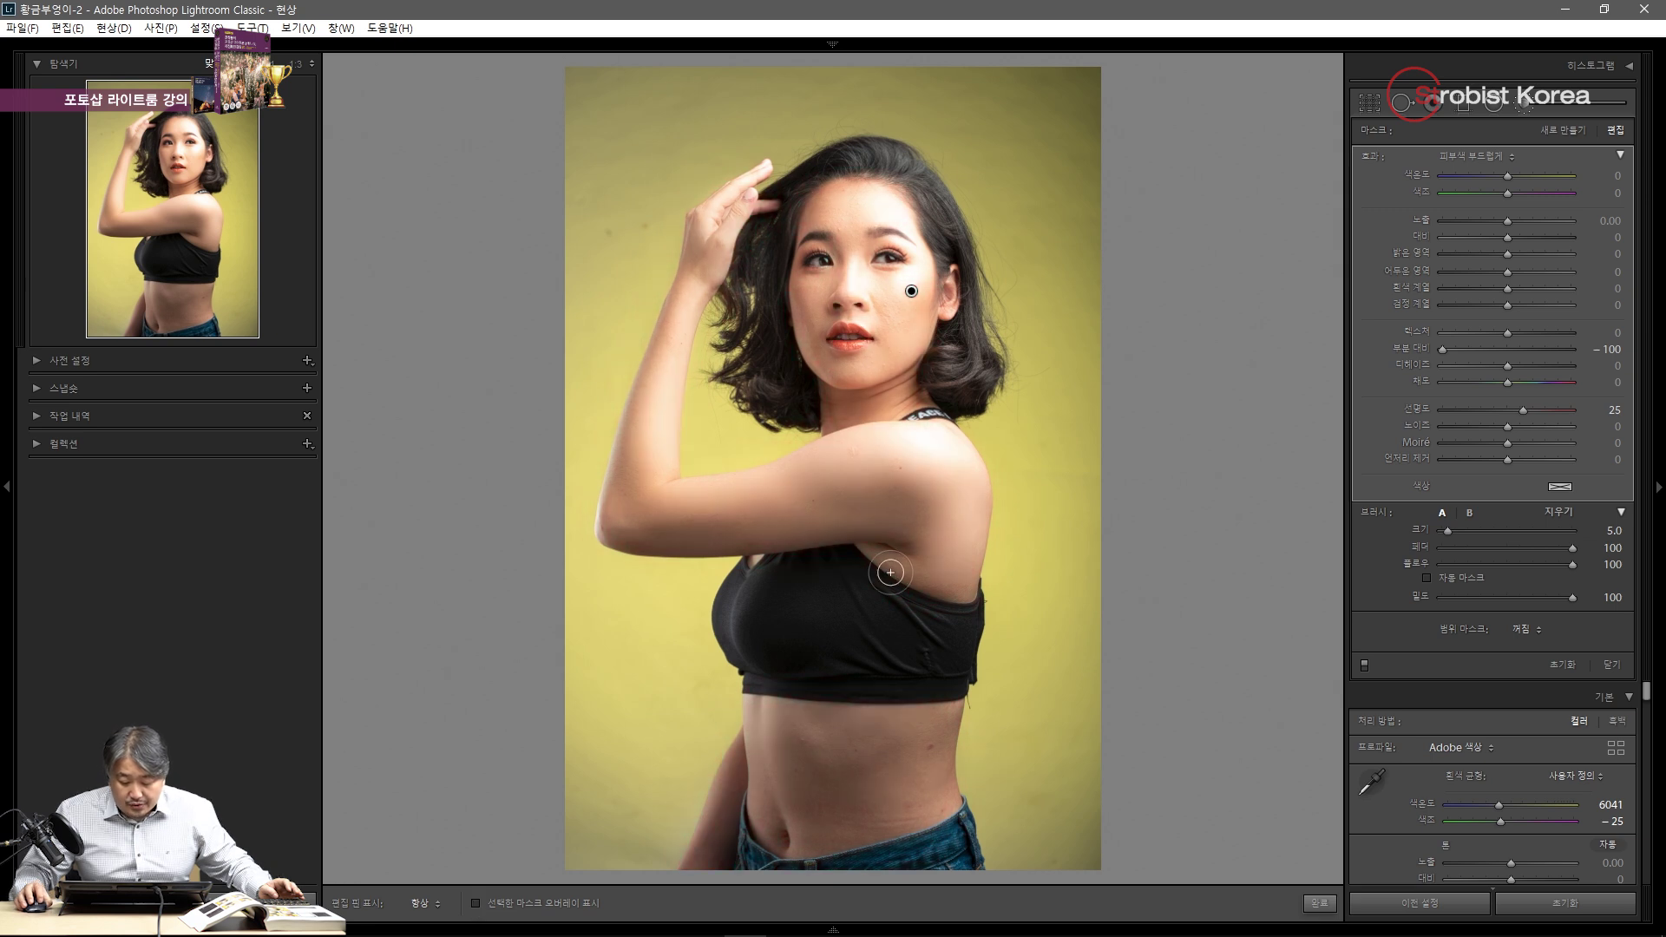
key("h")
key("h")
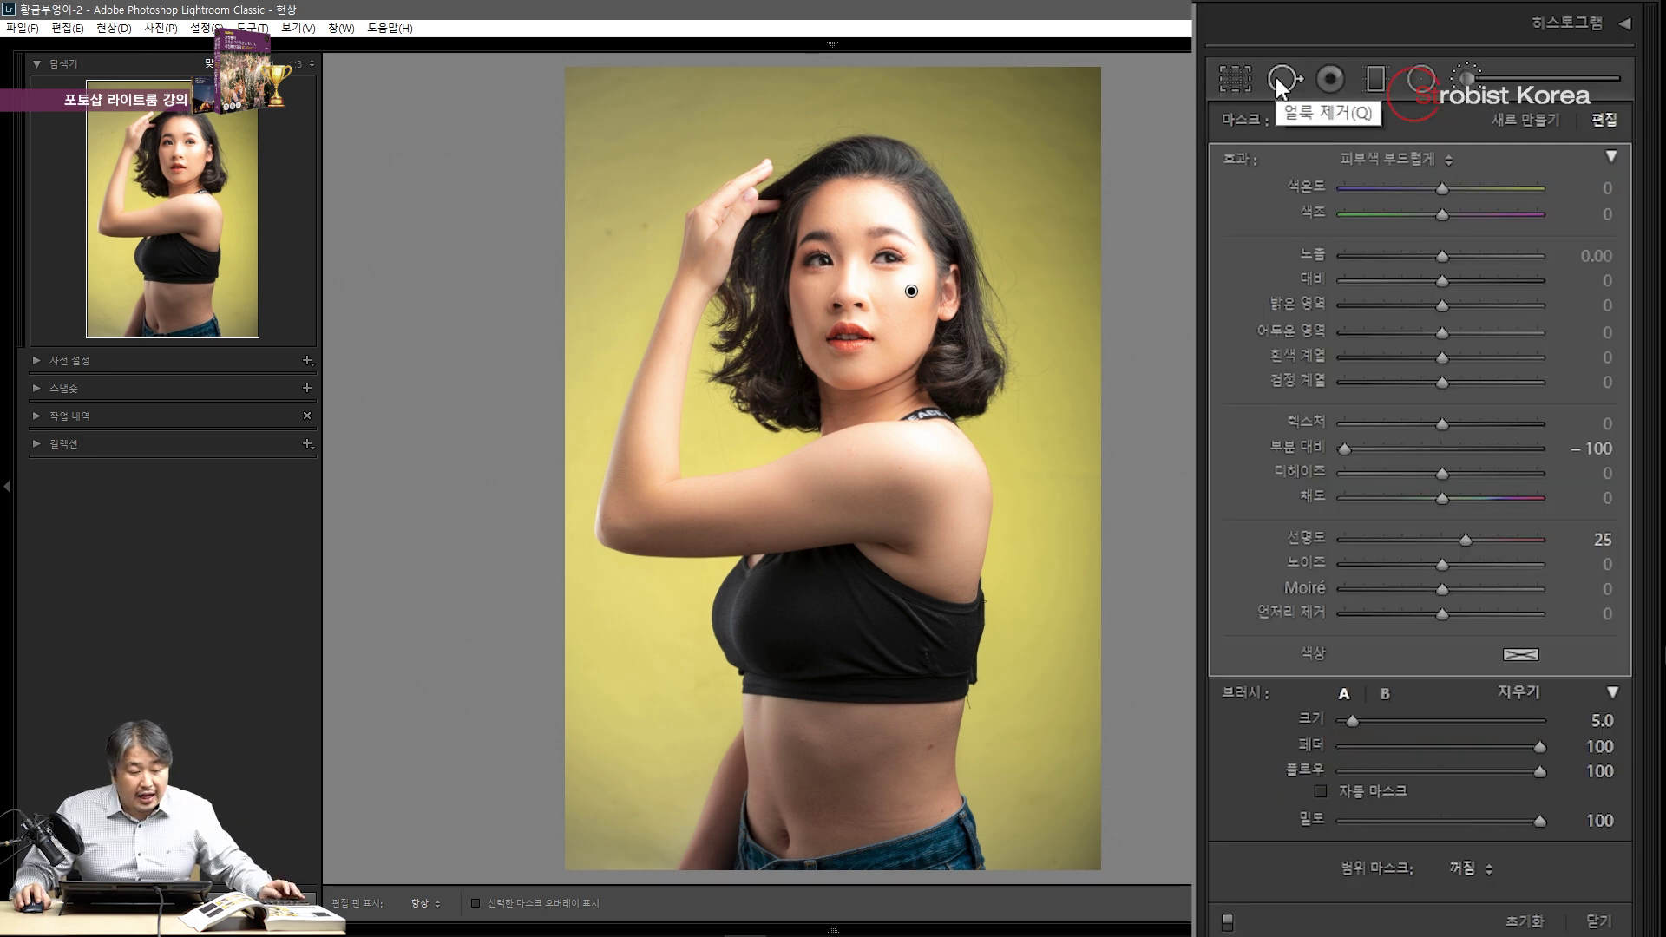
Activate Spot Removal and compare the photo with and without spot visualization to find blemishes, leaving the visualization off.
left_click(1399, 102)
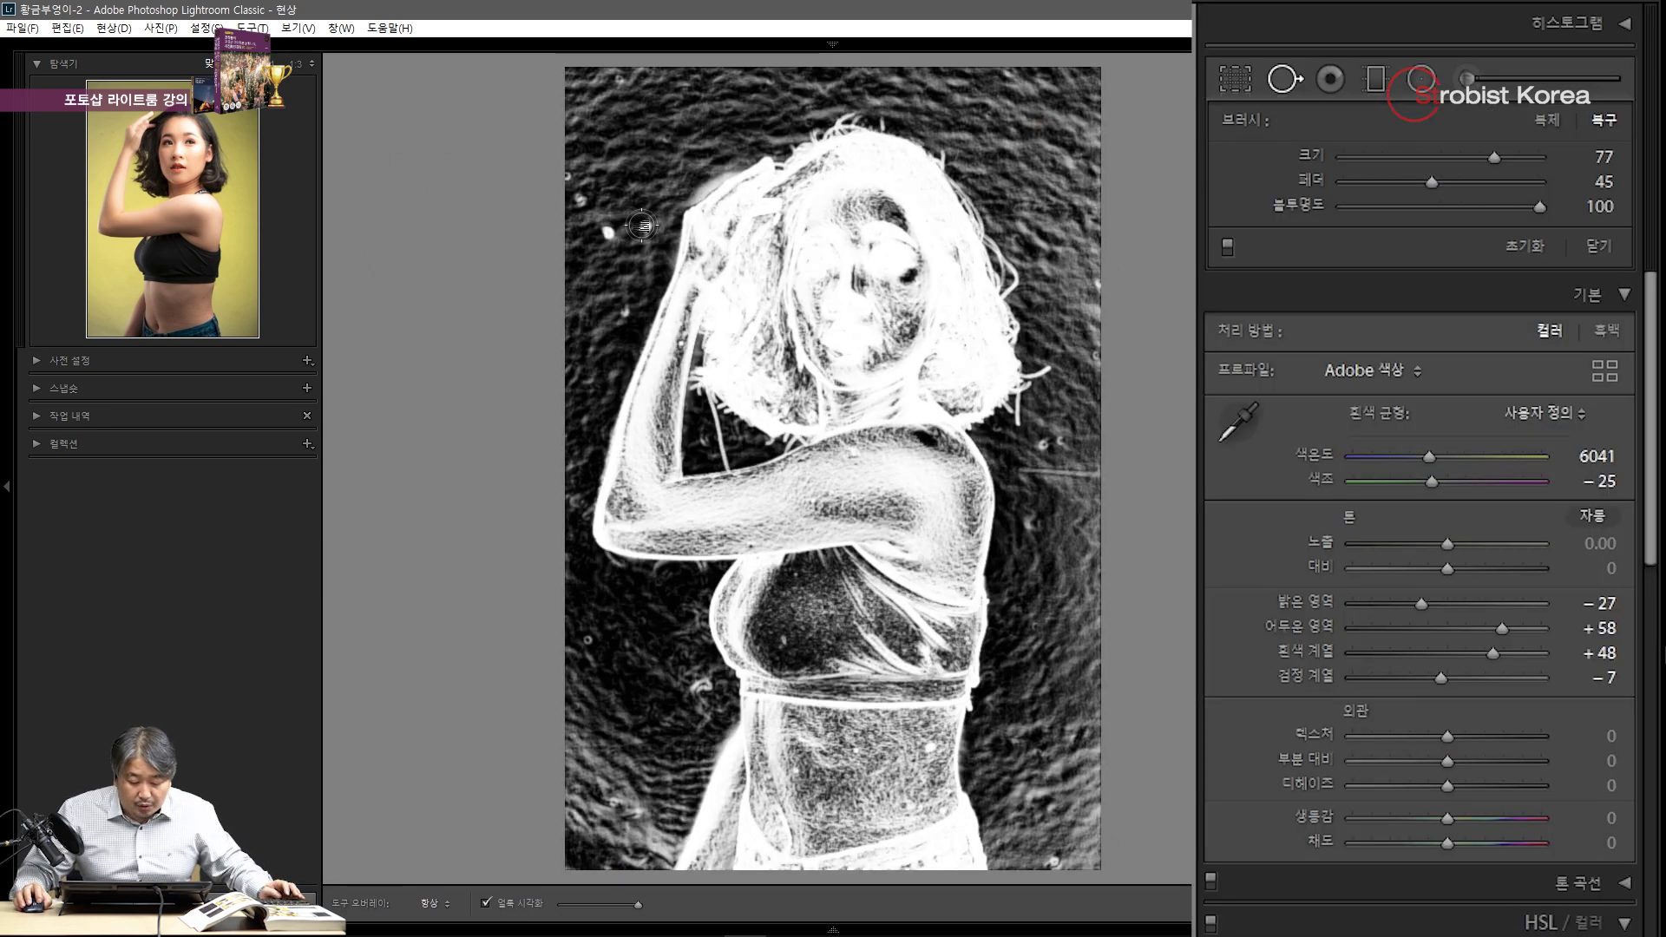
left_click(485, 903)
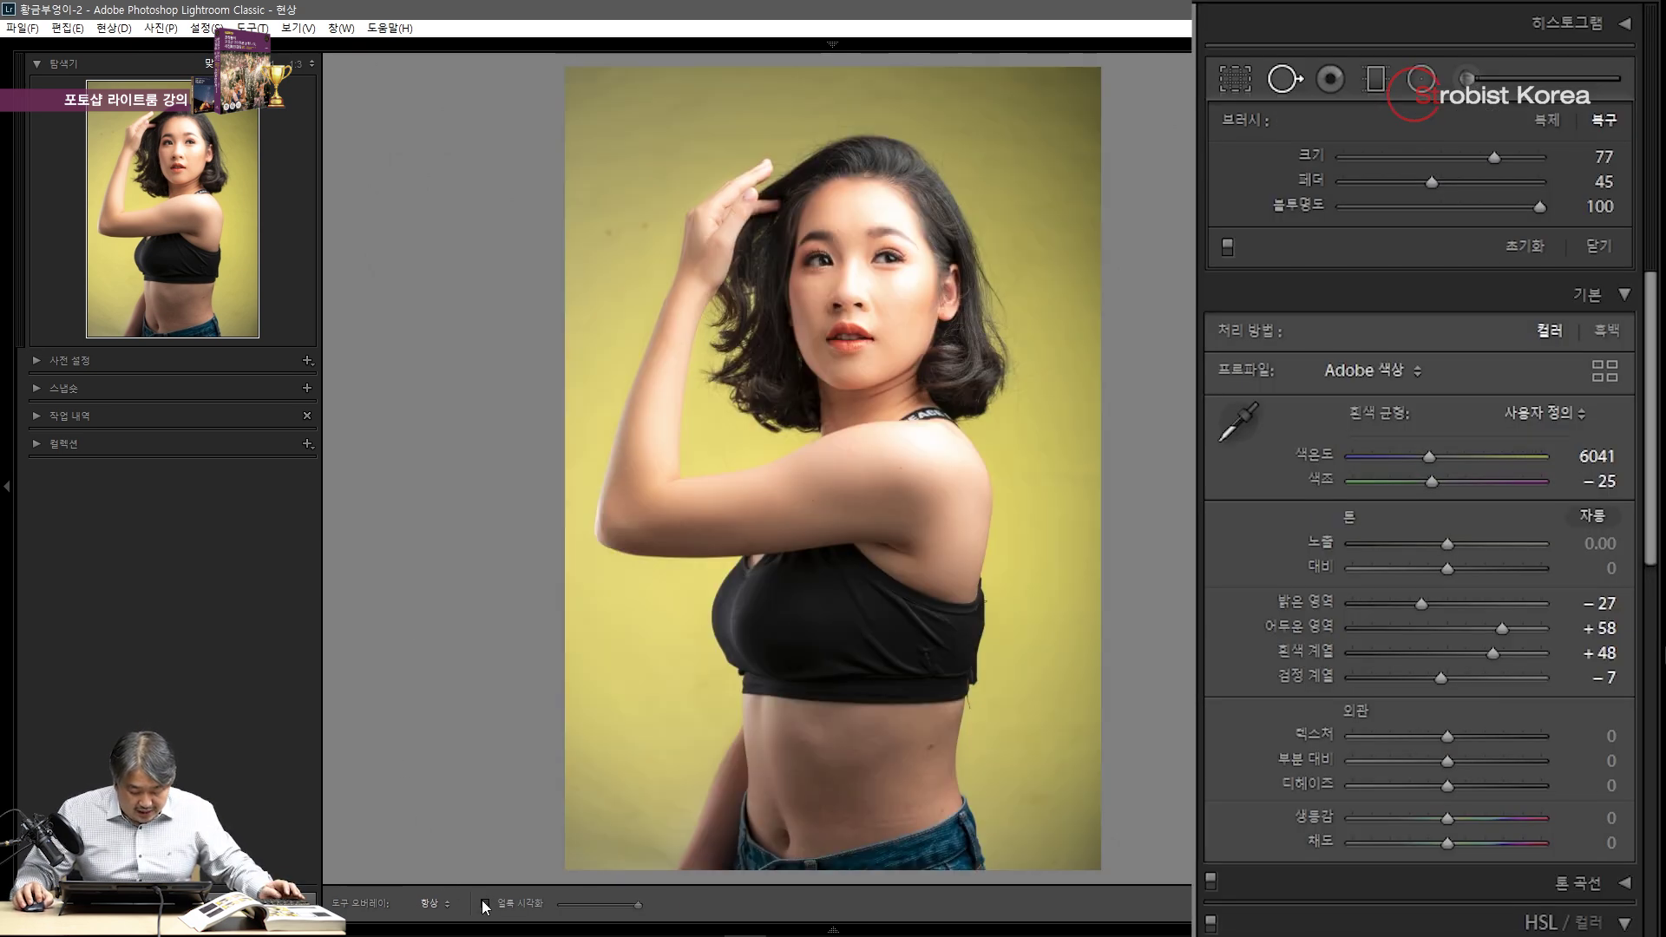
left_click(485, 904)
left_click(485, 903)
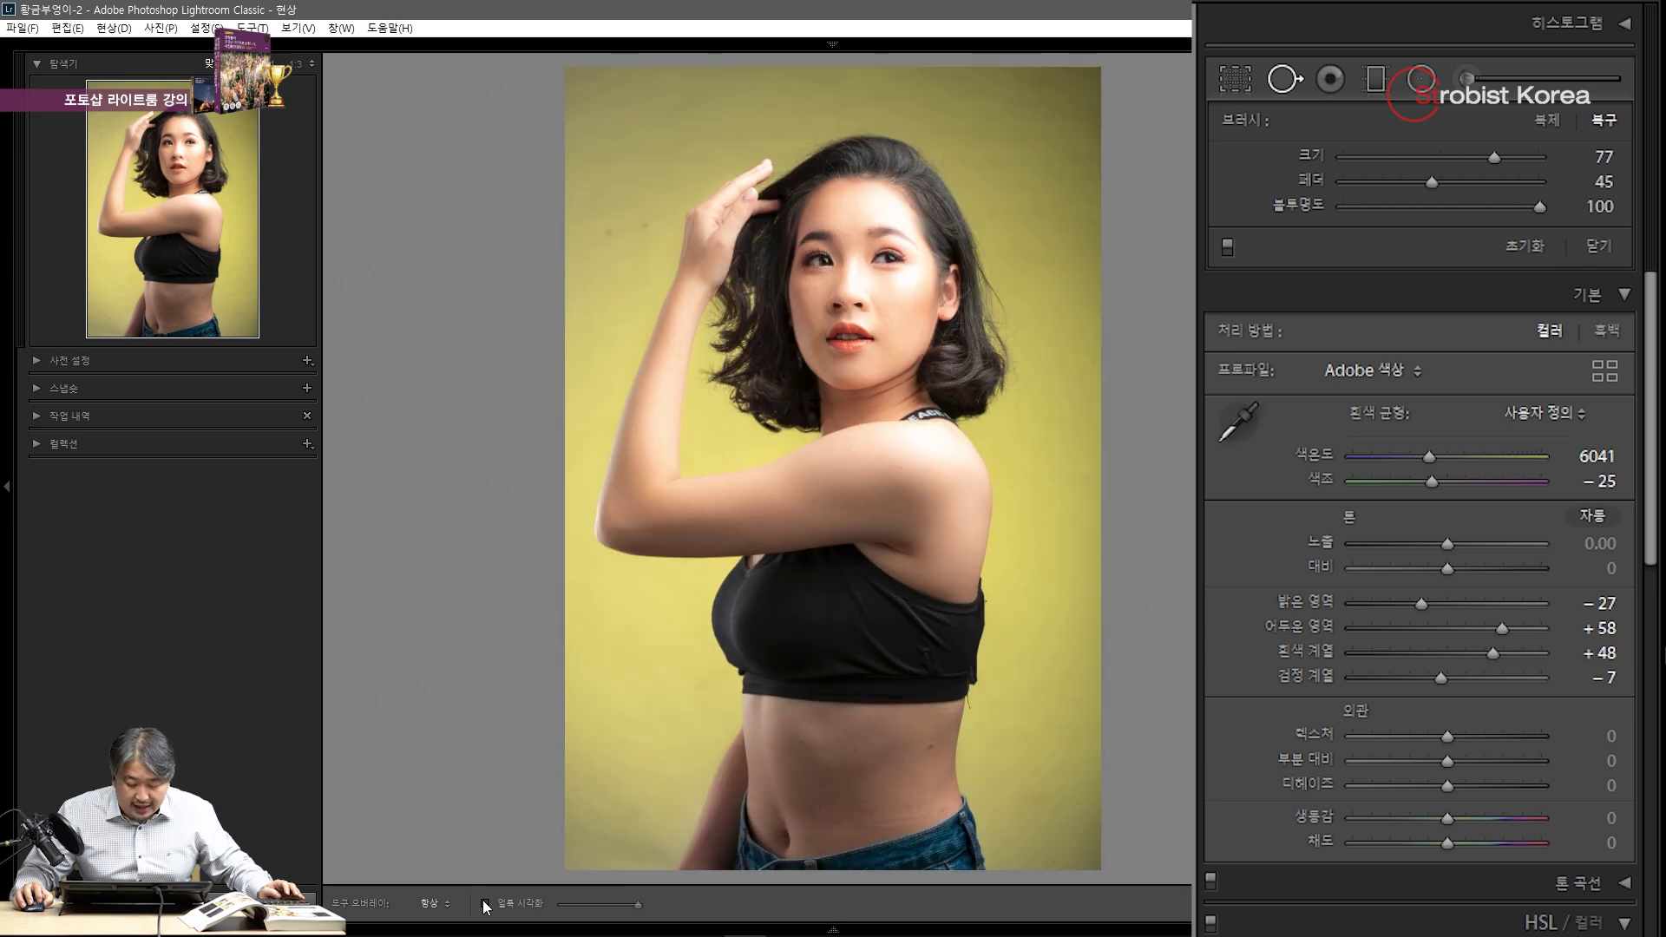
left_click(485, 903)
left_click(486, 904)
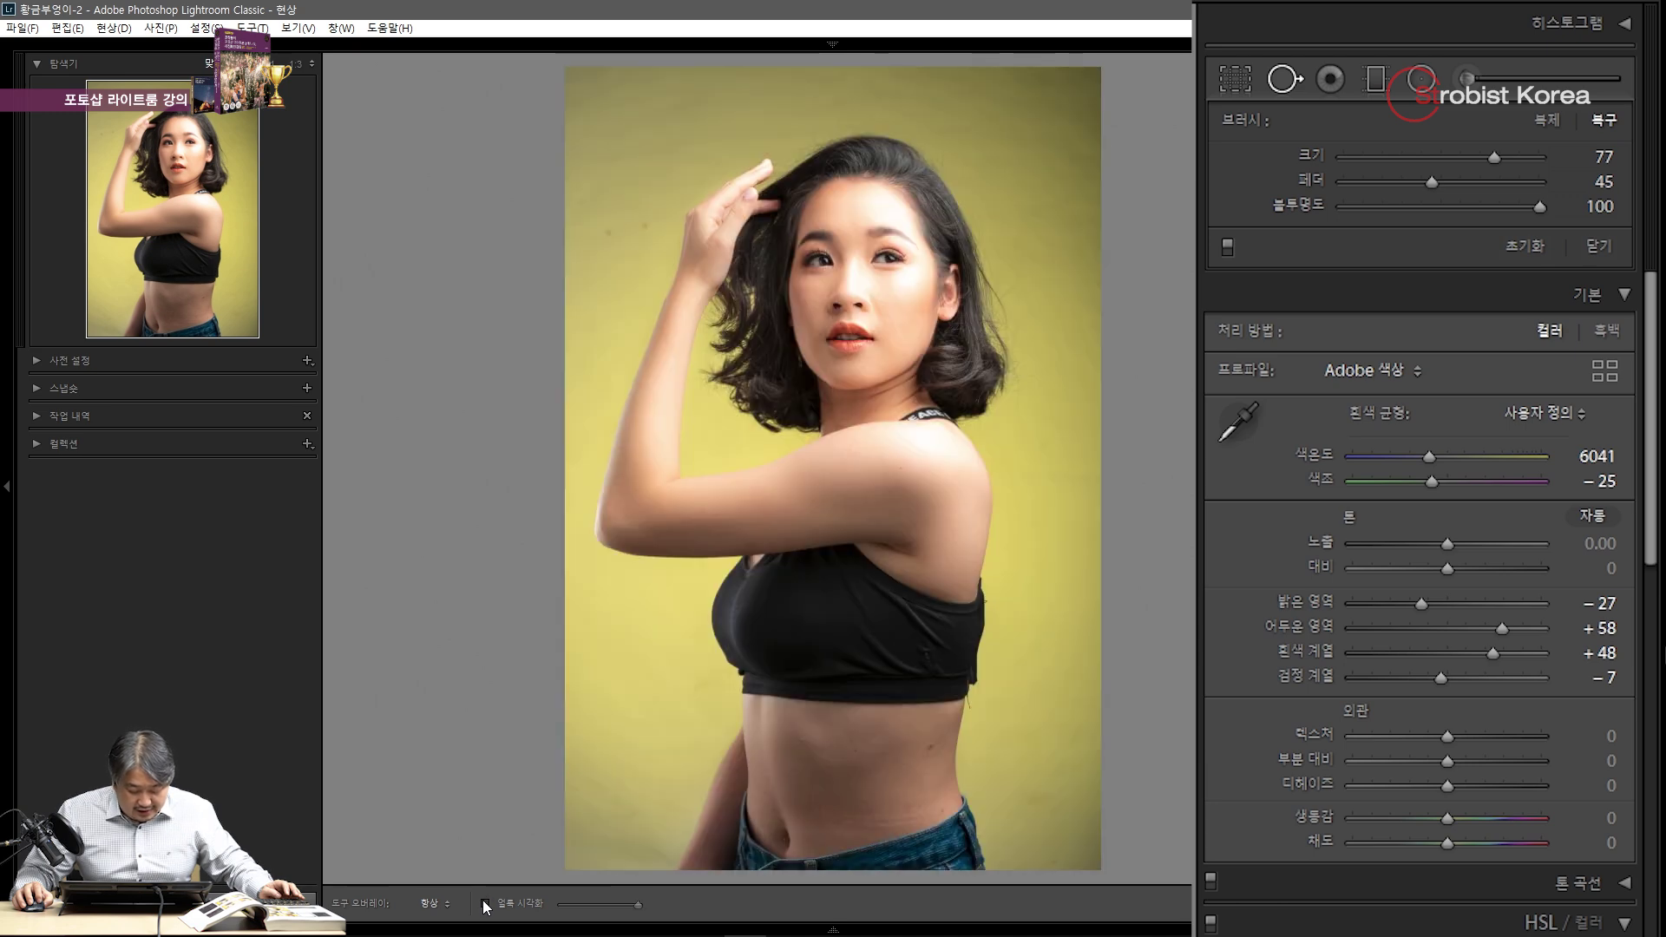
left_click(485, 903)
left_click(485, 903)
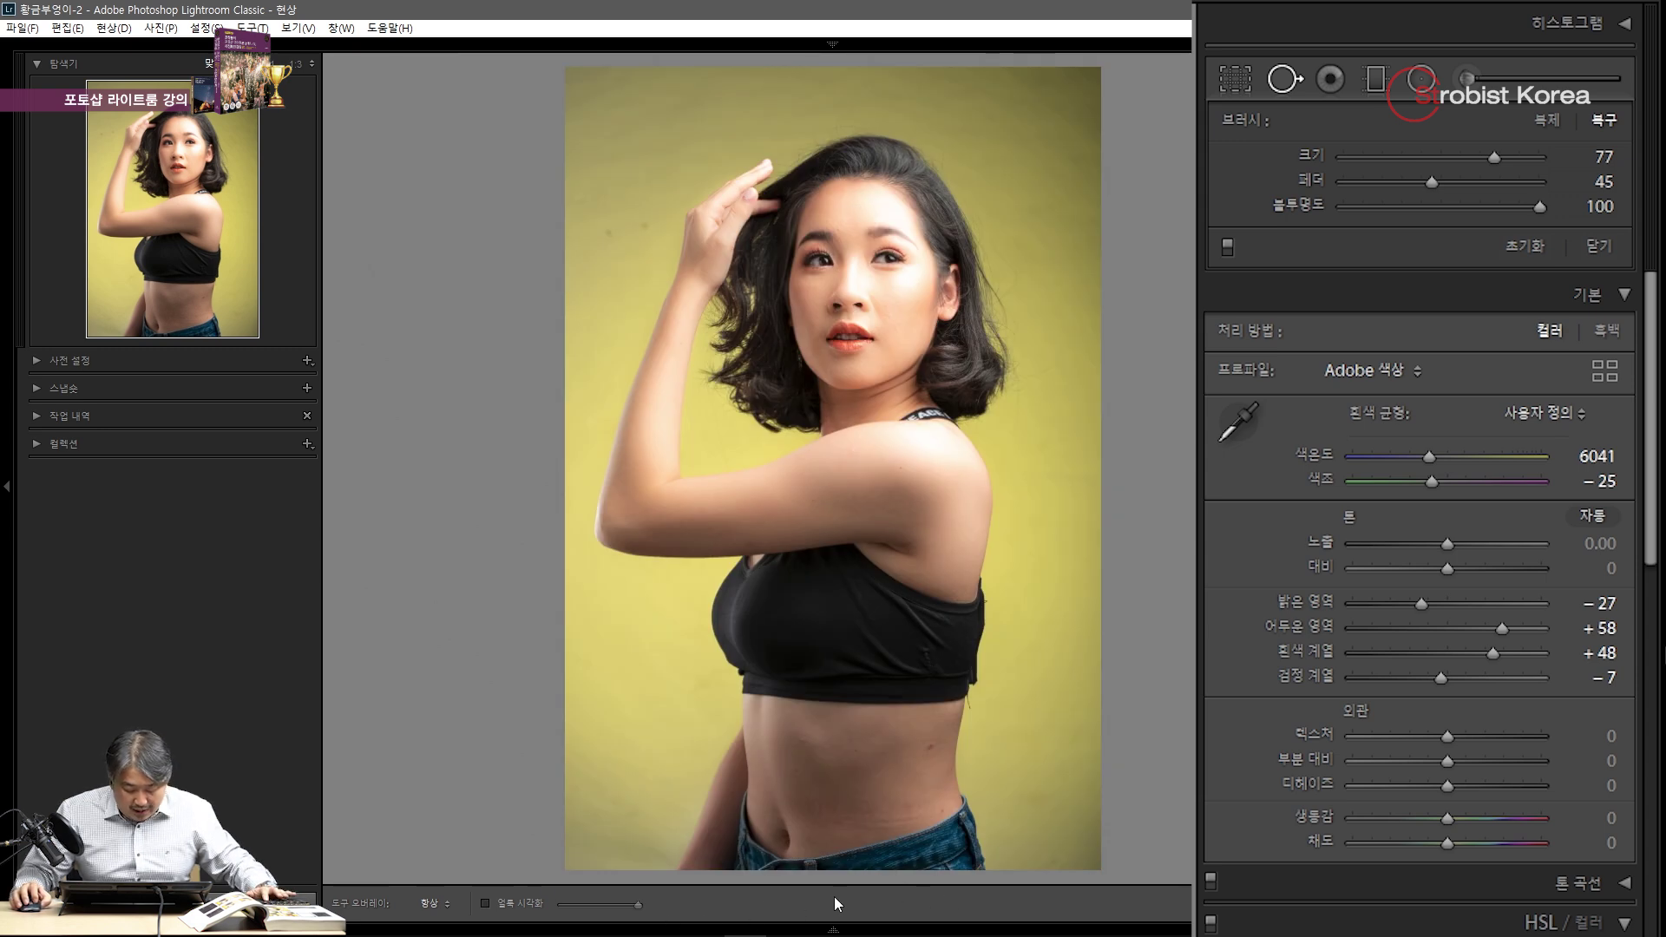
Toggle the toolbar beneath the photo off and on again.
key("t")
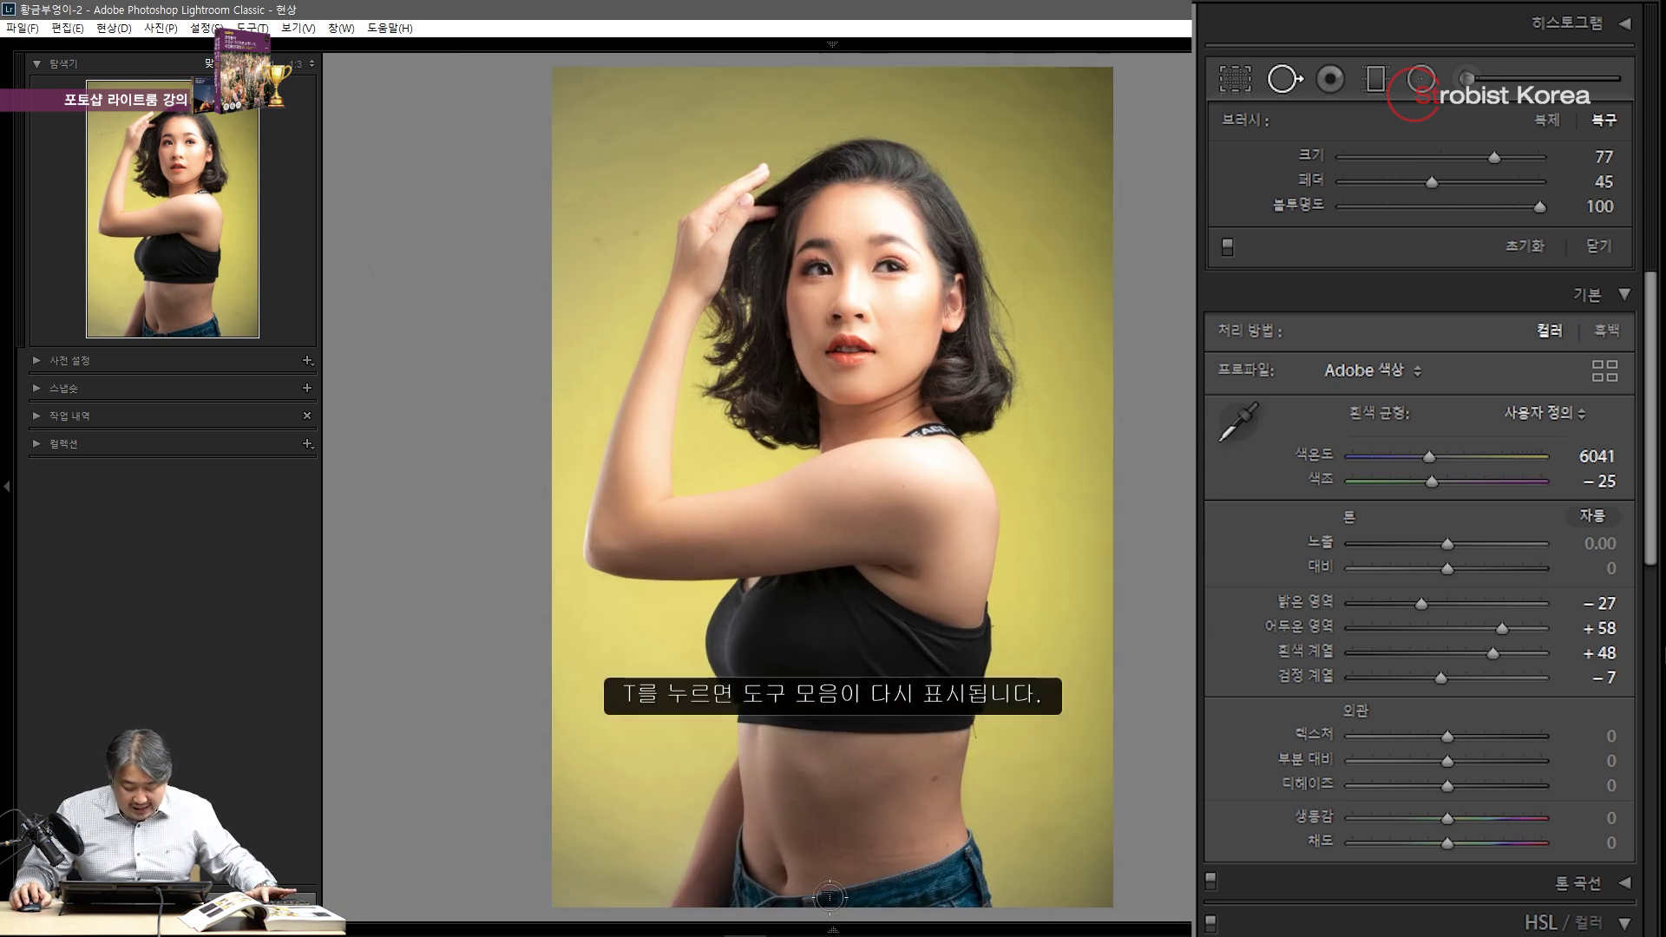
key("t")
key("t")
key("t")
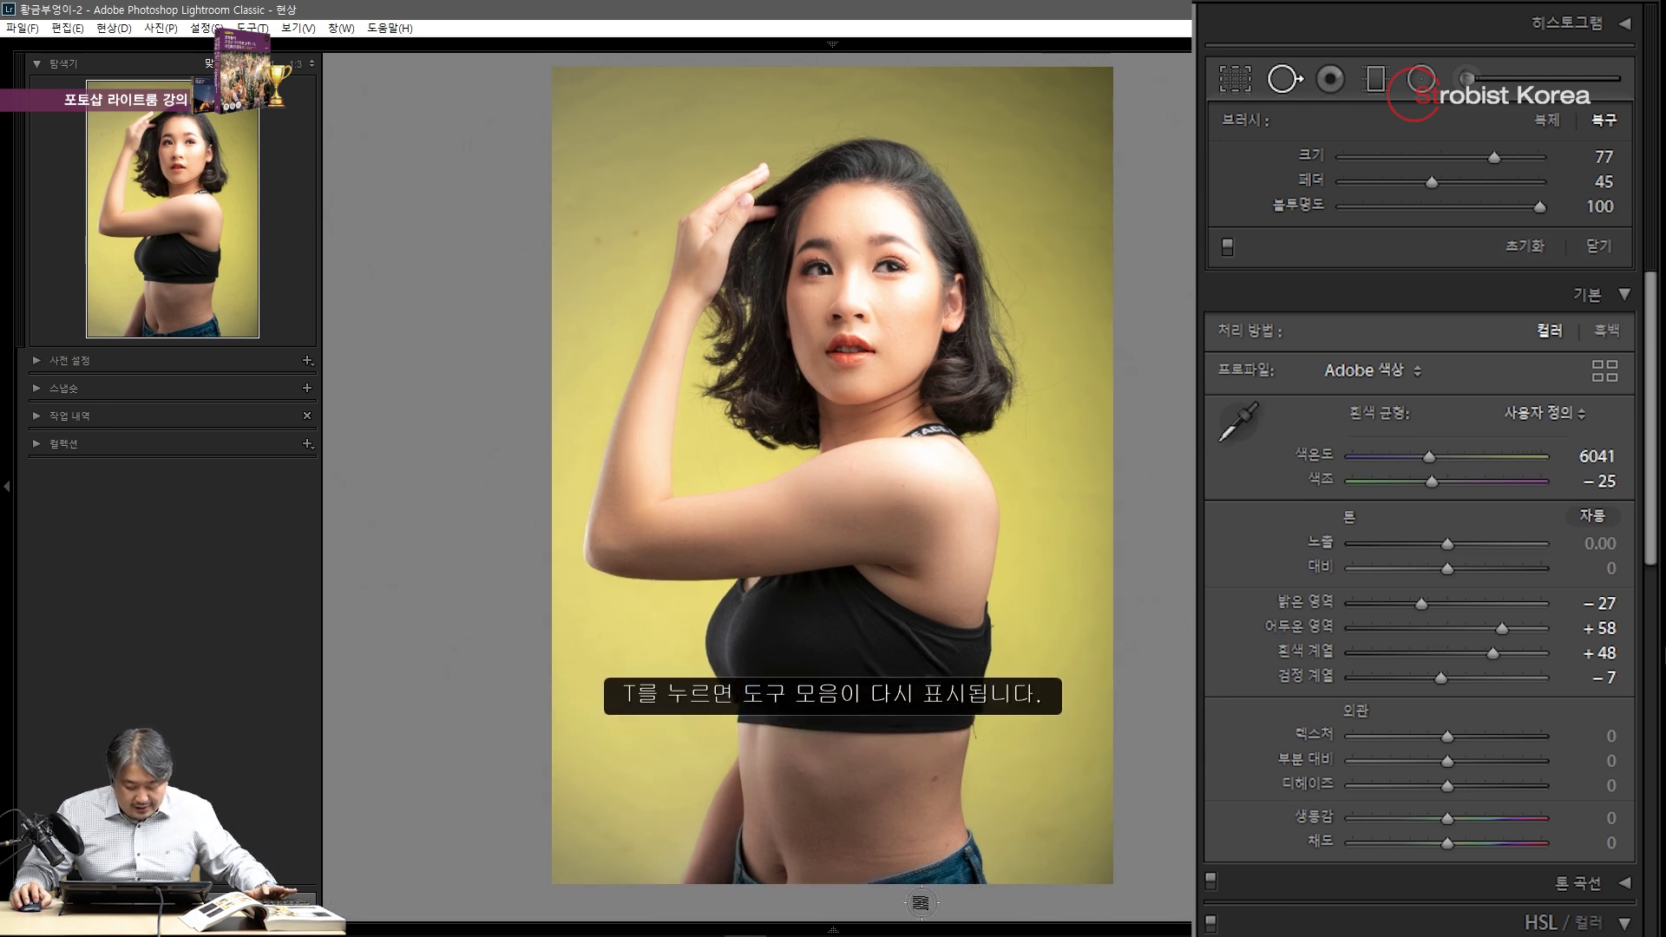
Heal the two dark spots in the yellow background beside the raised hand and close Spot Removal.
left_click(608, 232)
left_click(640, 225)
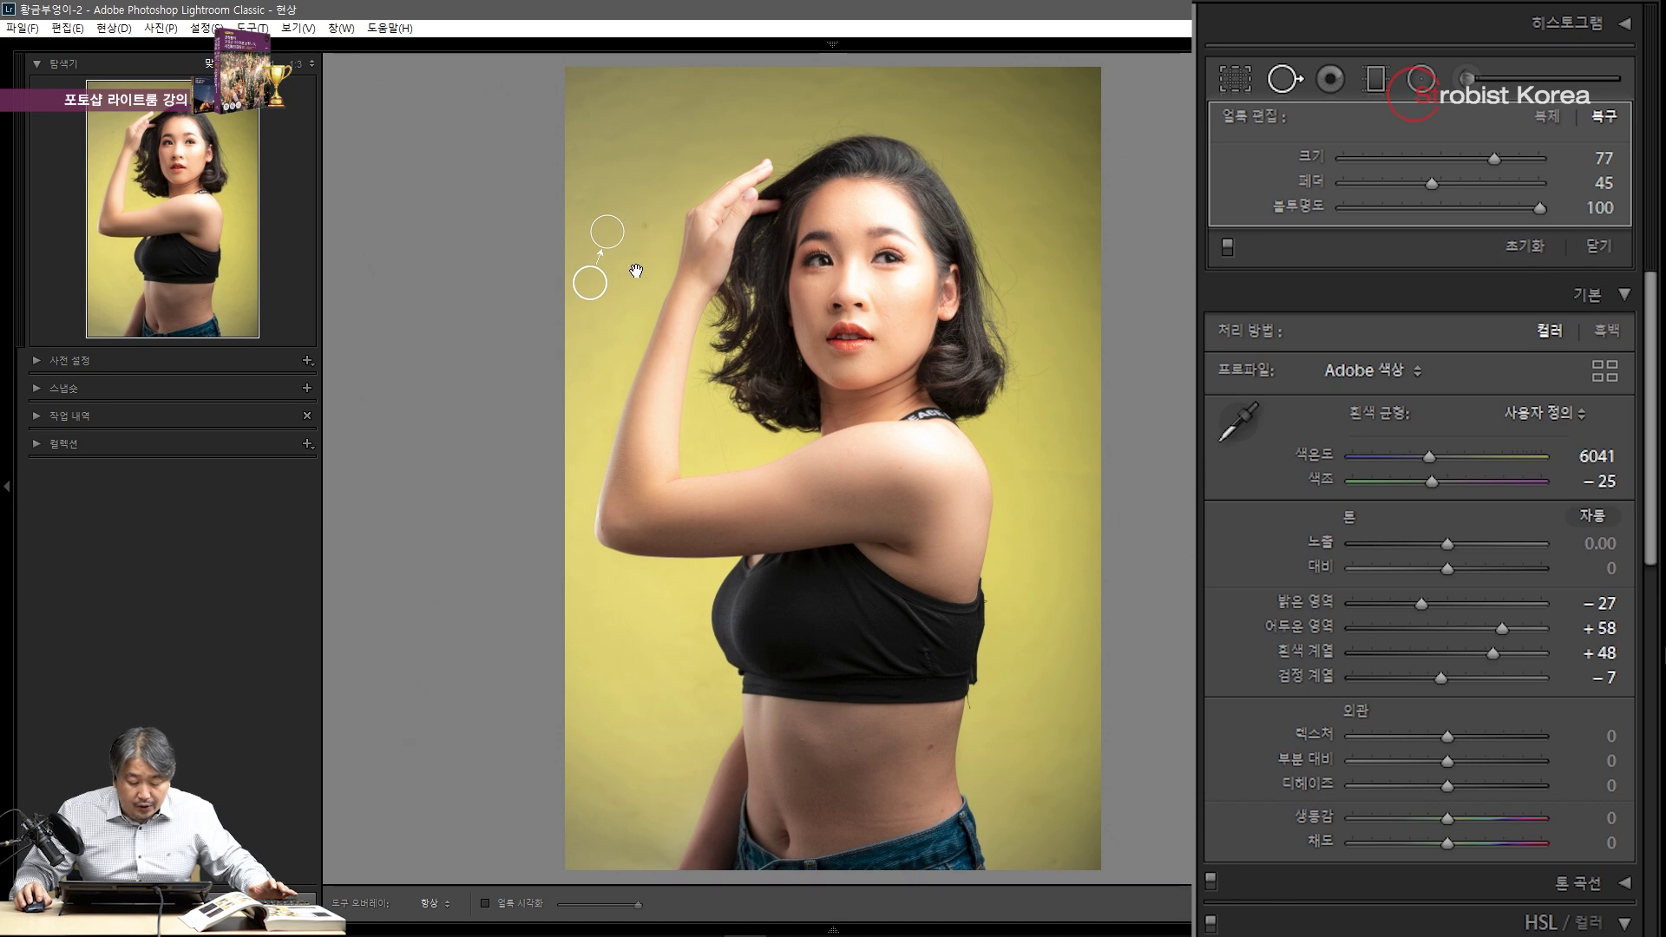
left_click(1285, 79)
left_click(1045, 155)
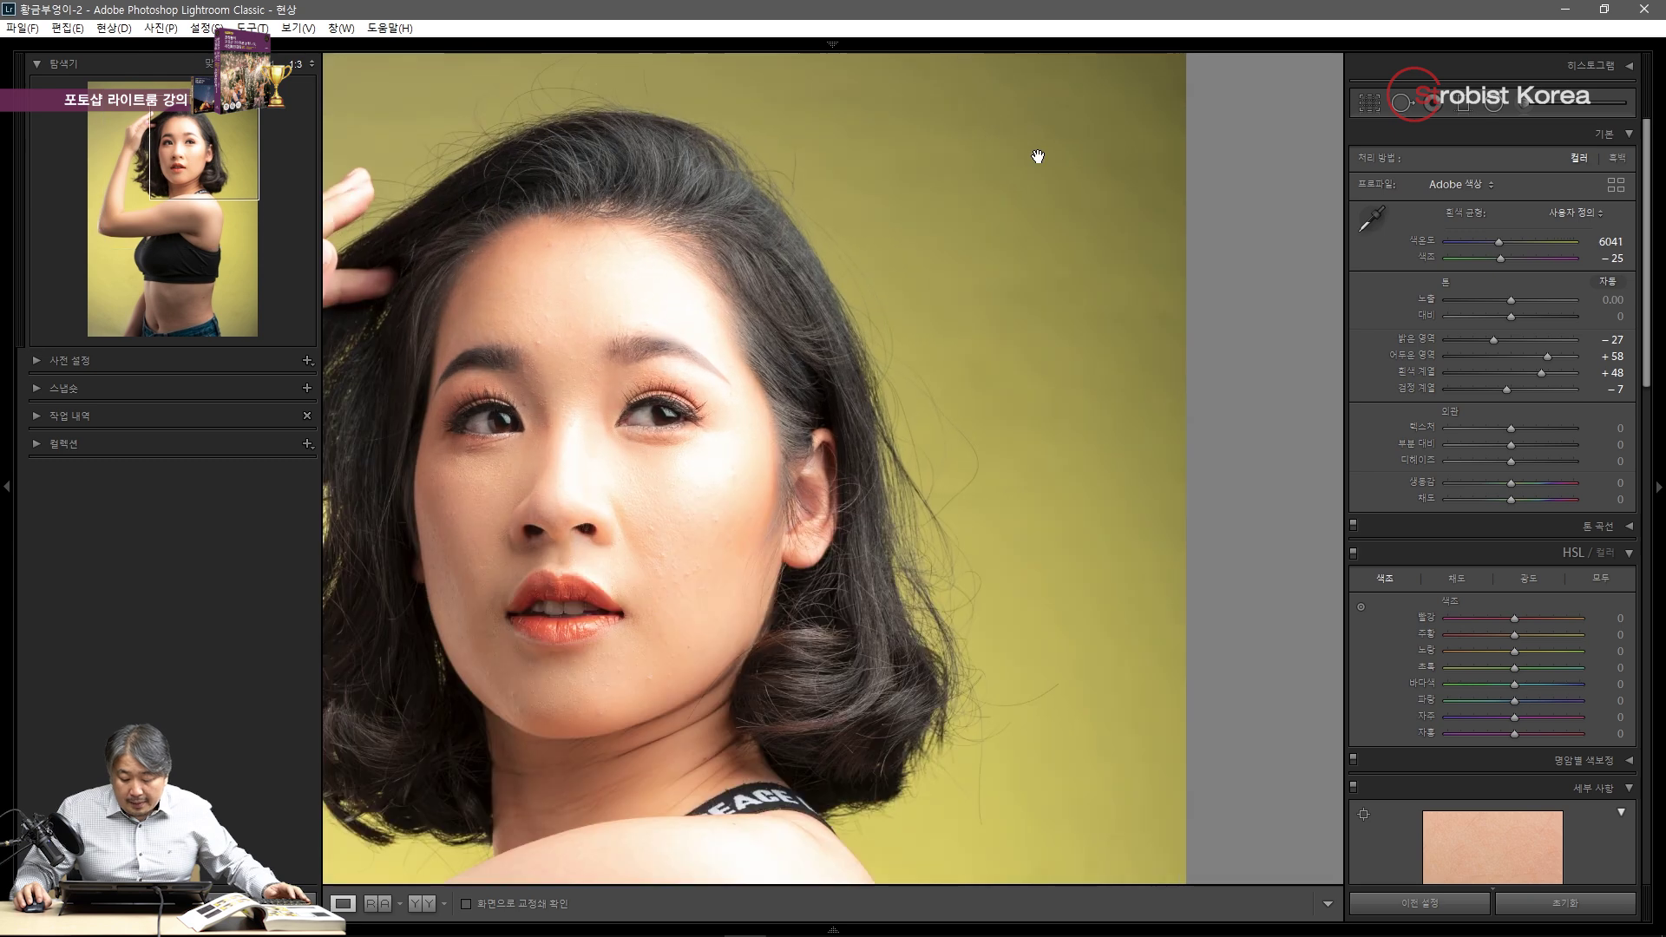
left_click(1069, 351)
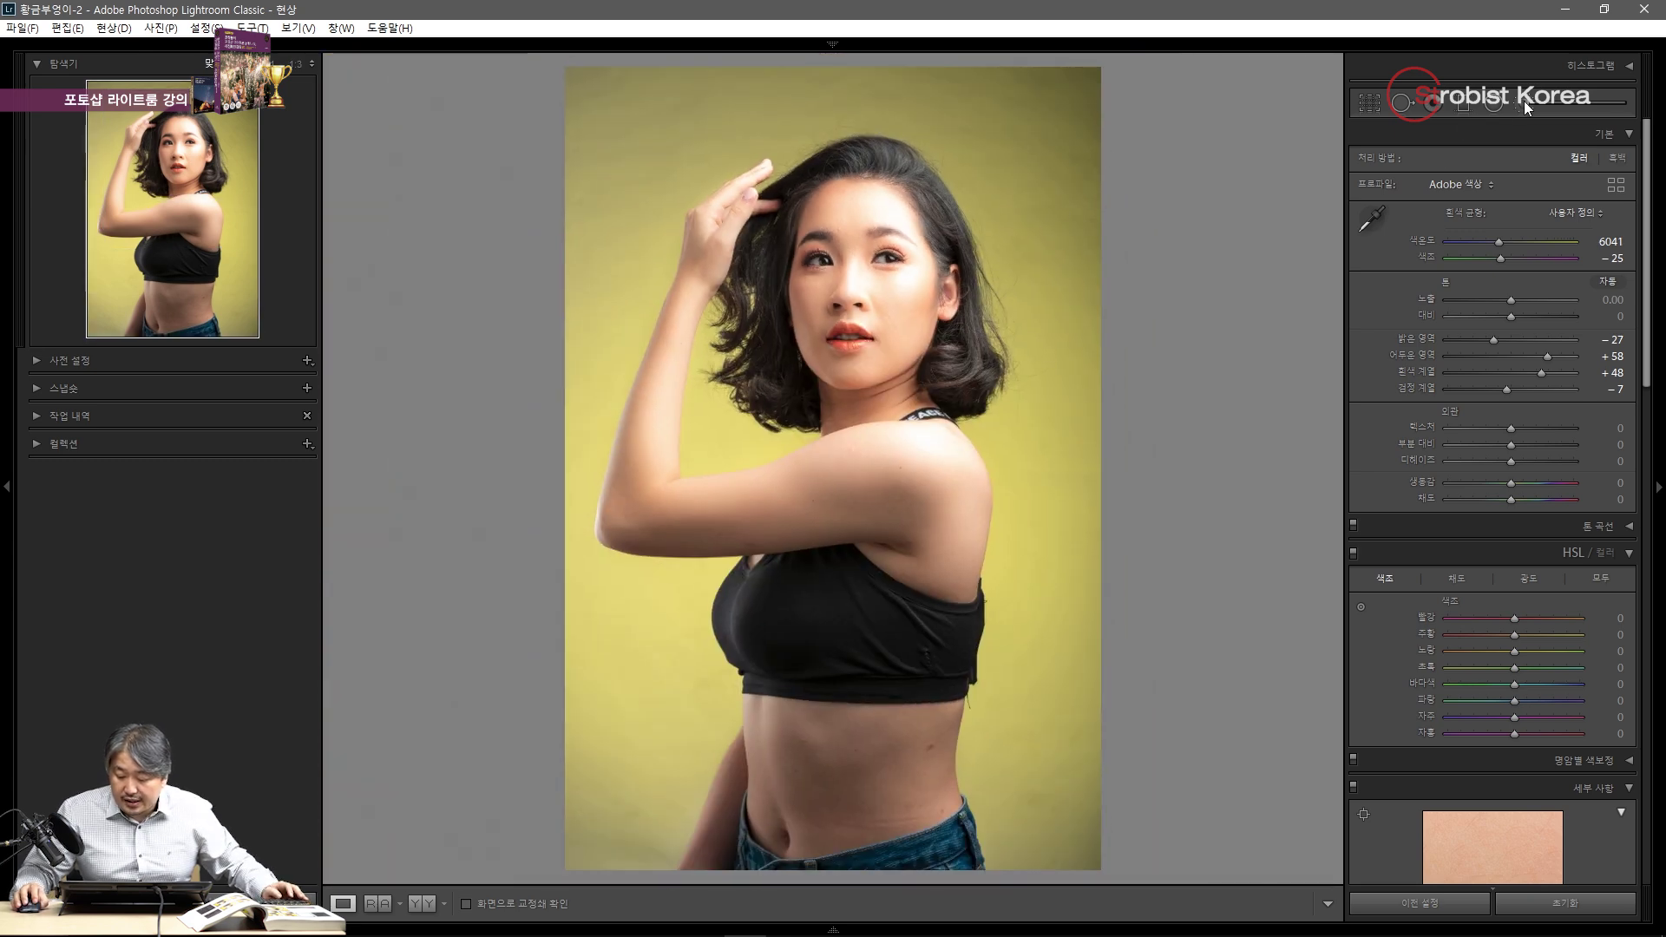
Prepare a new adjustment brush with its effects reset, clarity at −100, sharpness at 25 and a brush size of 13.
left_click(1527, 106)
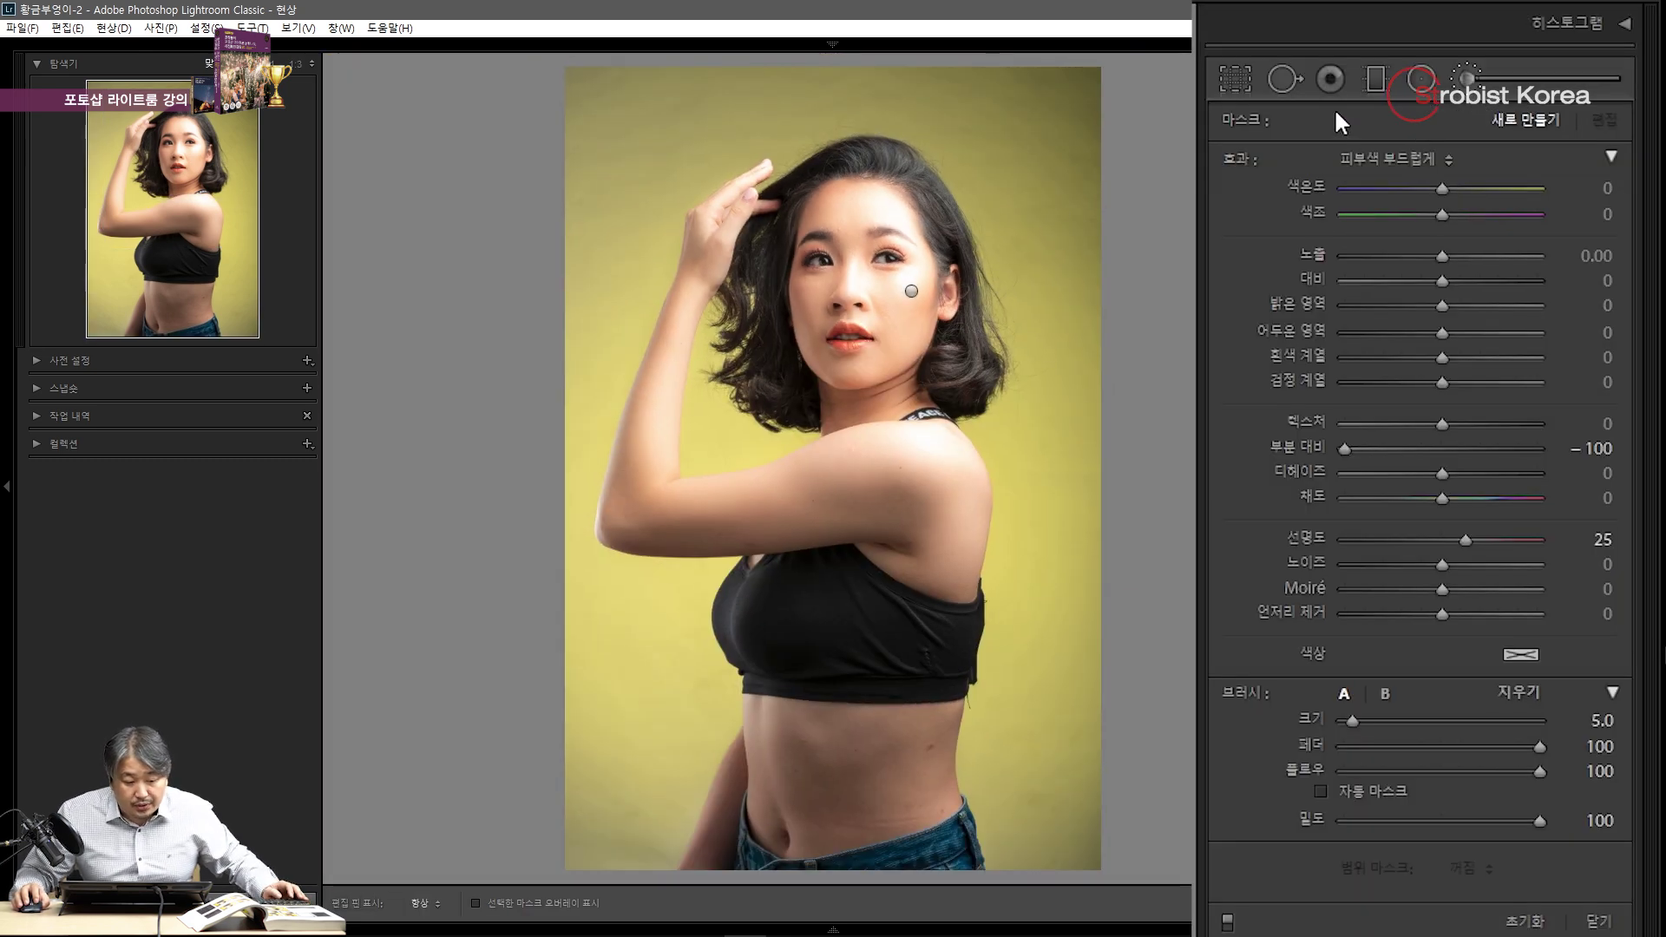
key("alt")
left_click(1249, 151, "alt")
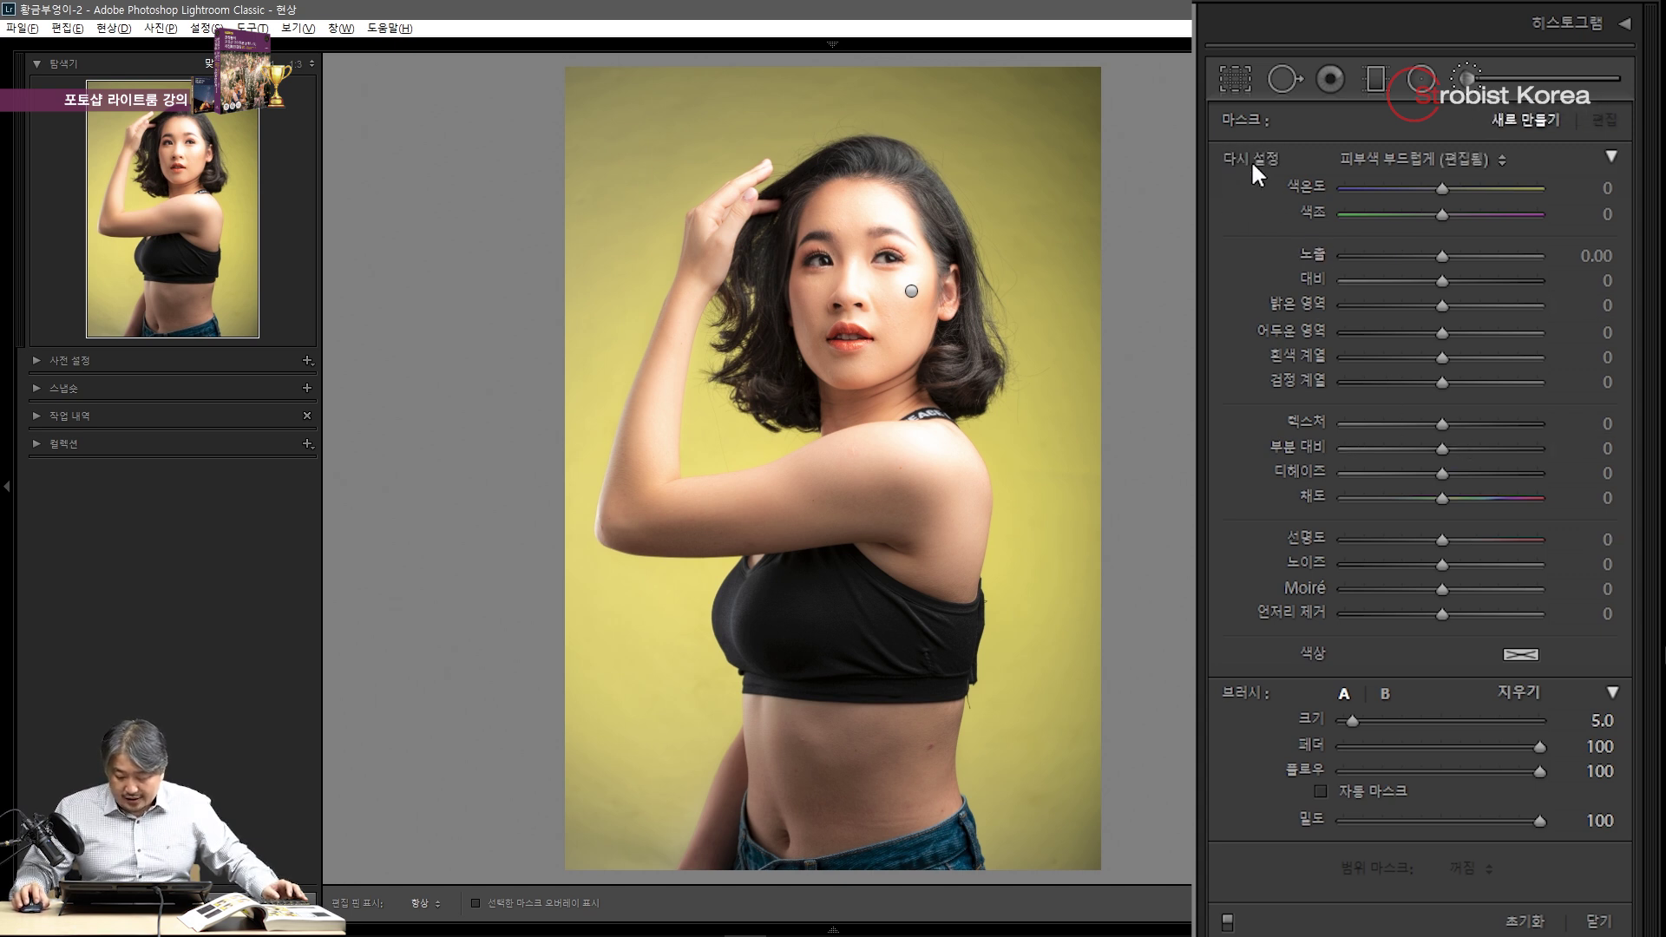
left_click_drag(1441, 448, 1338, 448)
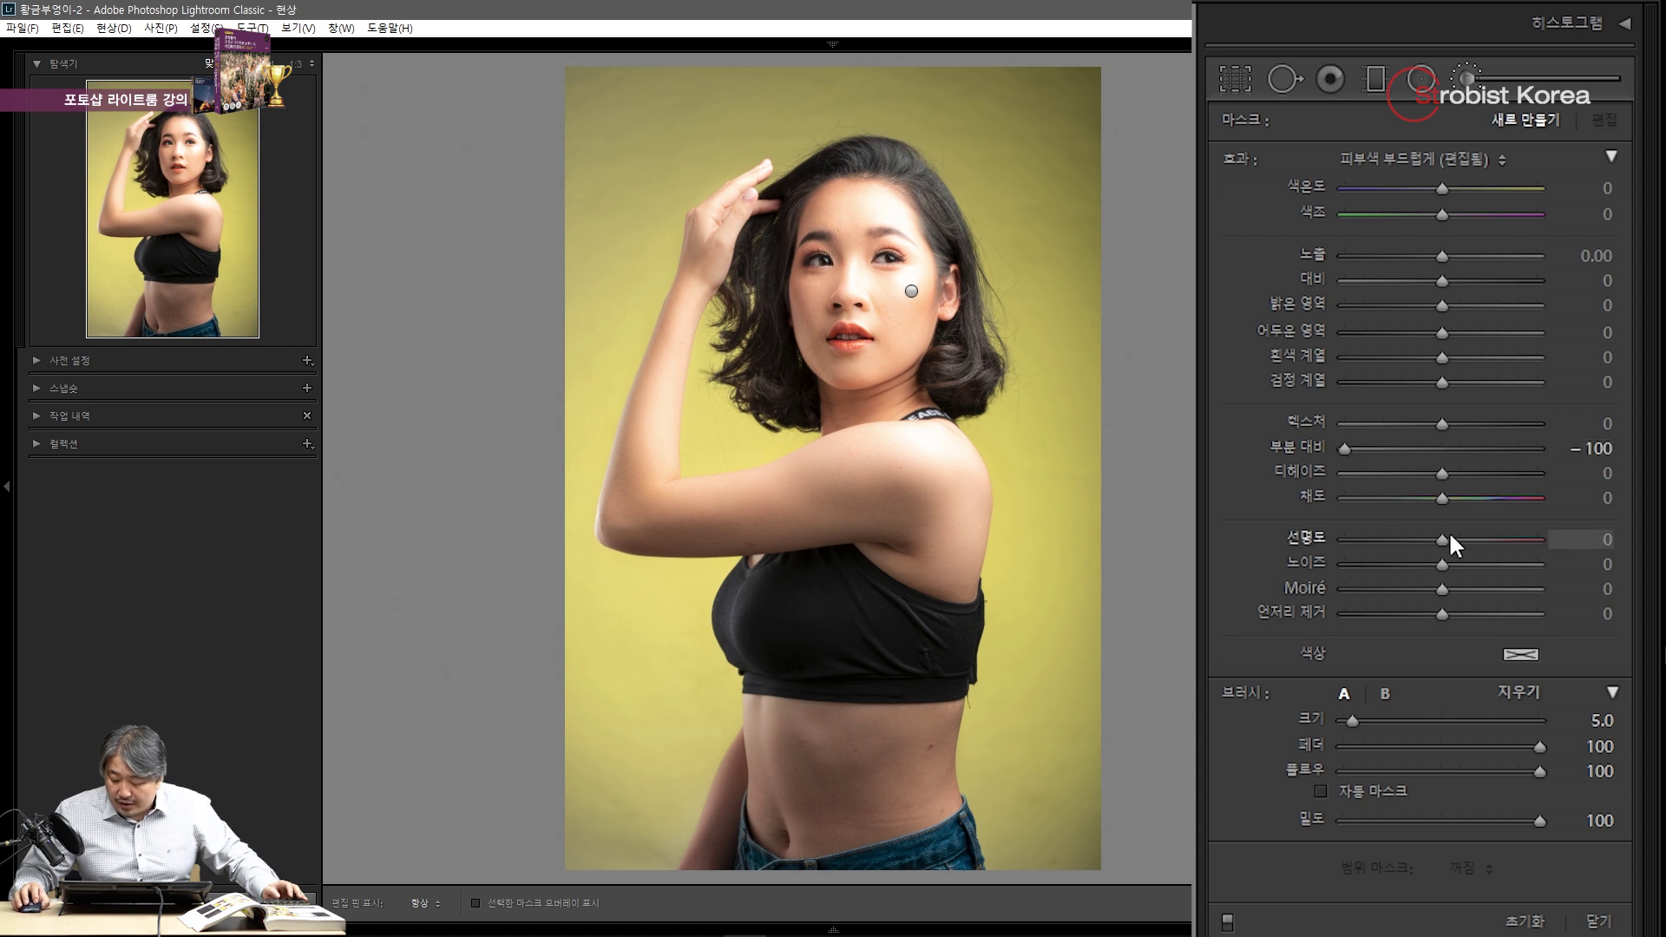
left_click_drag(1446, 539, 1465, 539)
scroll(1079, 253, "up", 8)
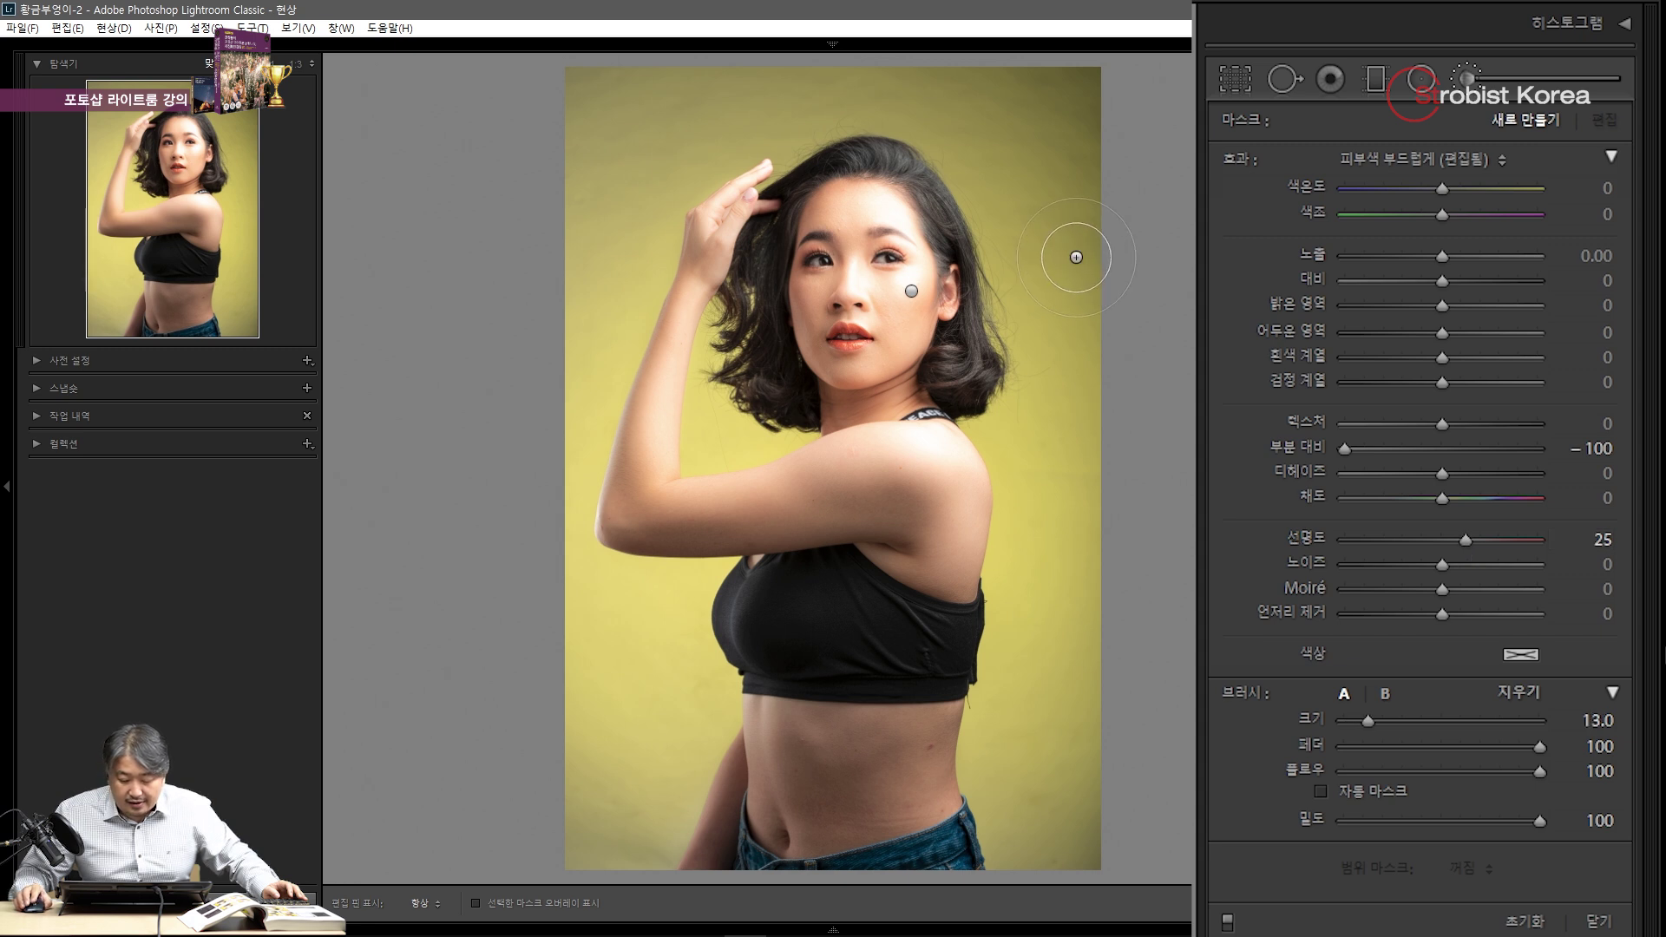
Paint the softening effect over the yellow background around the woman and finish that mask.
key("h")
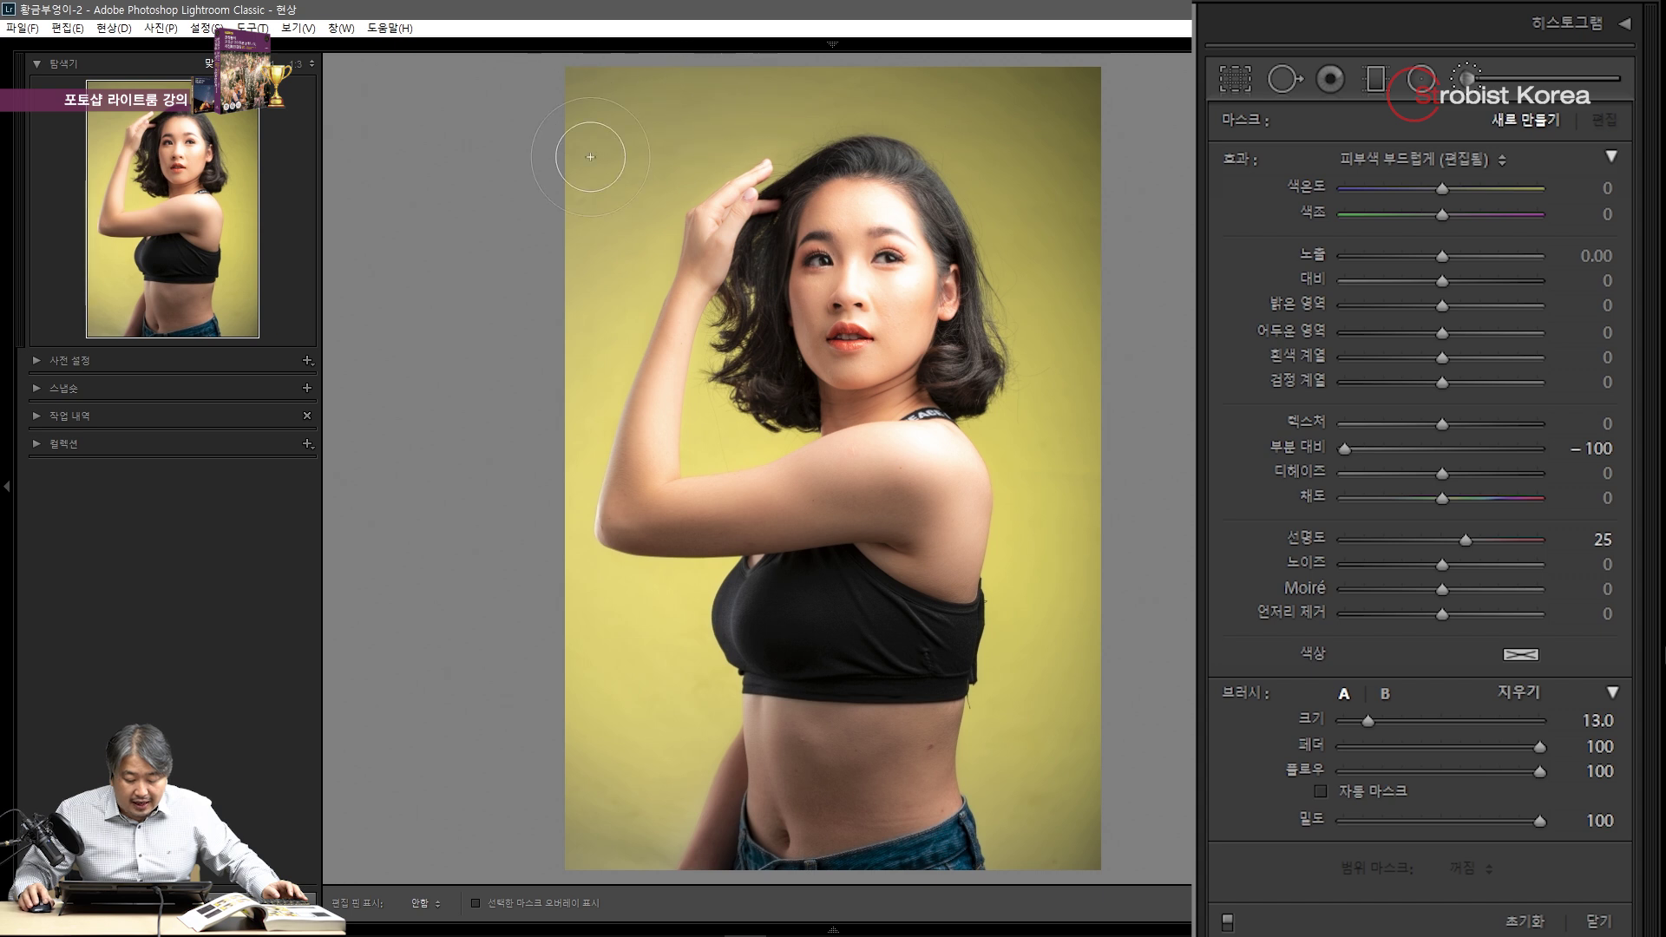
key("ctrl+z")
key("h")
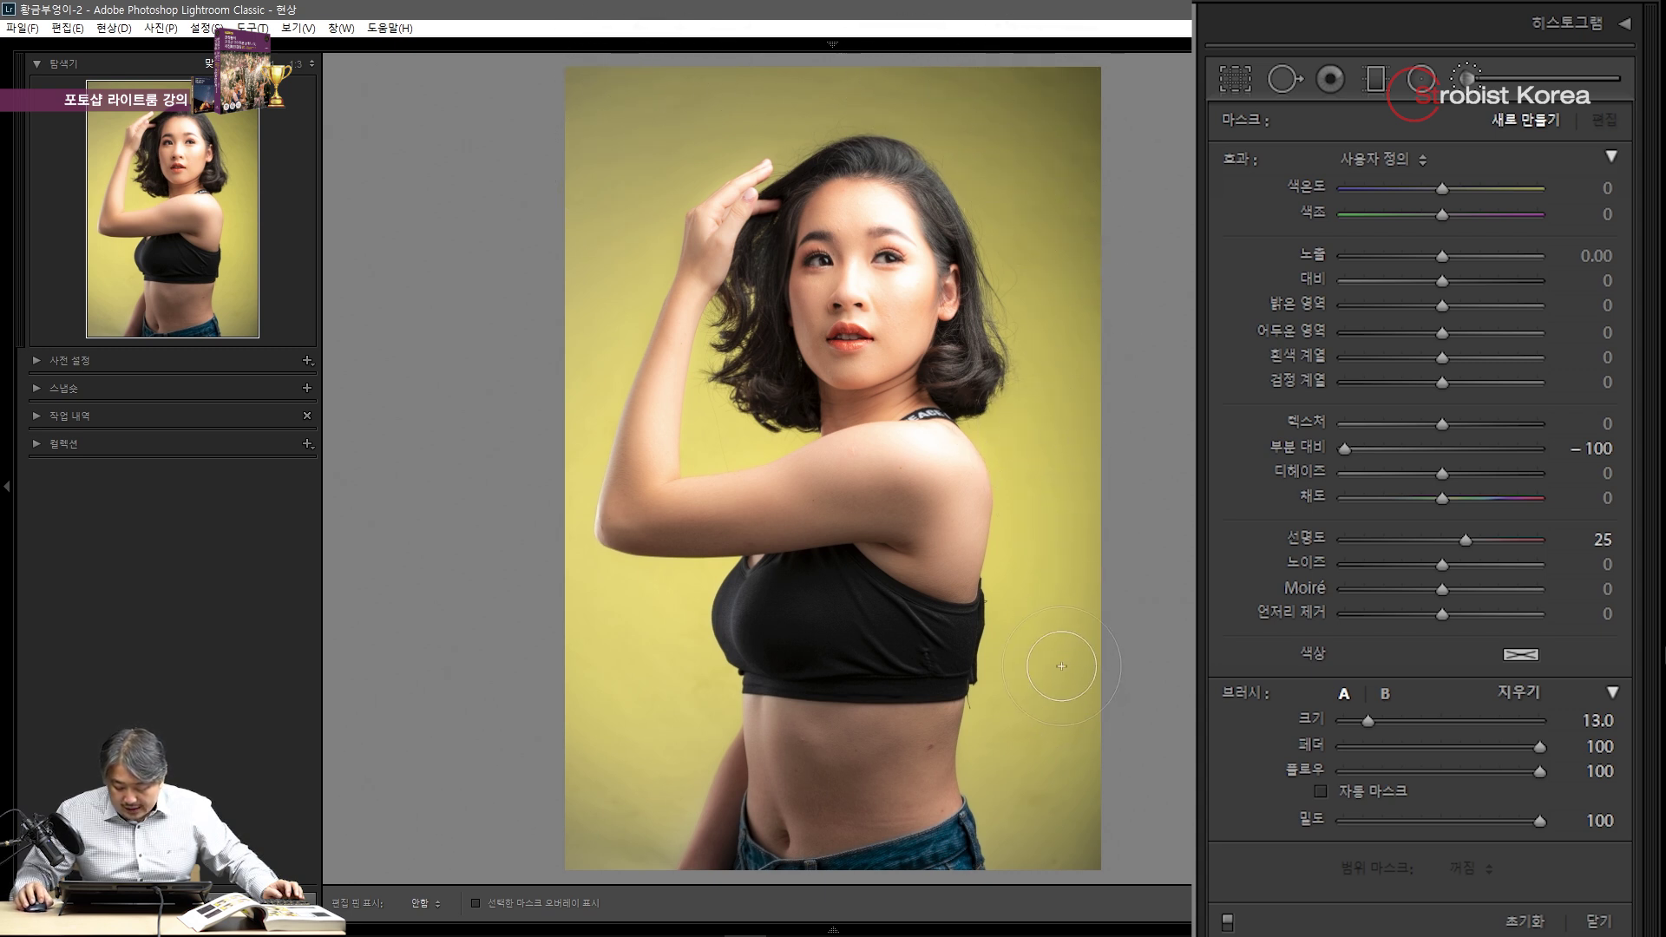
left_click(768, 866)
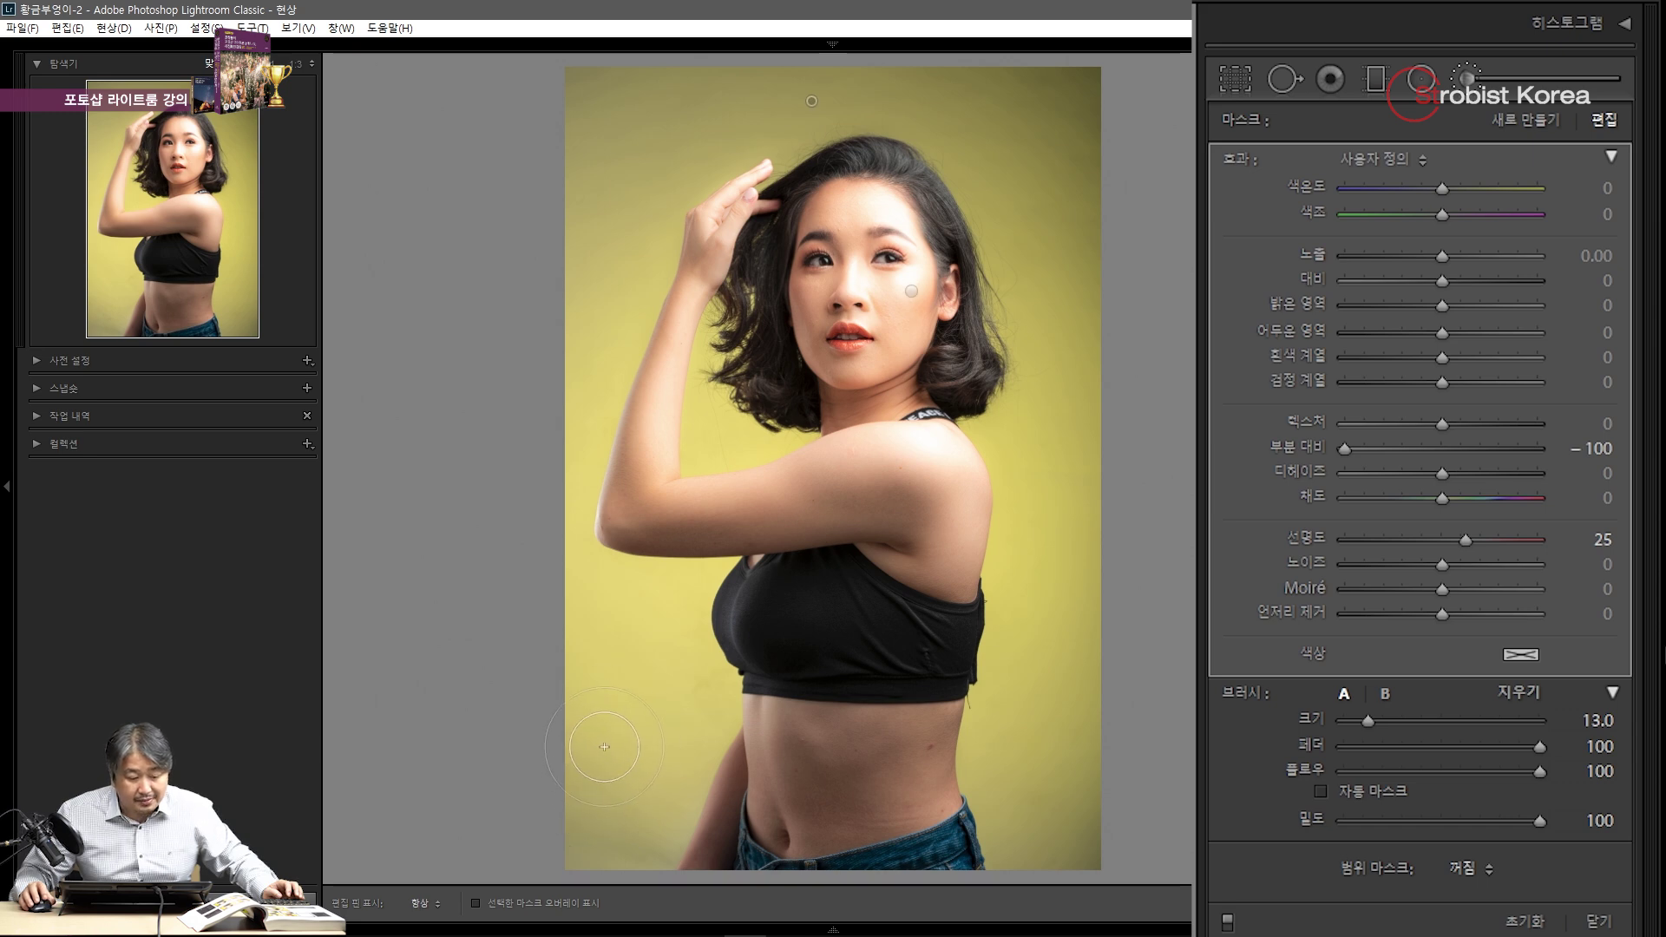
key("k")
key("k")
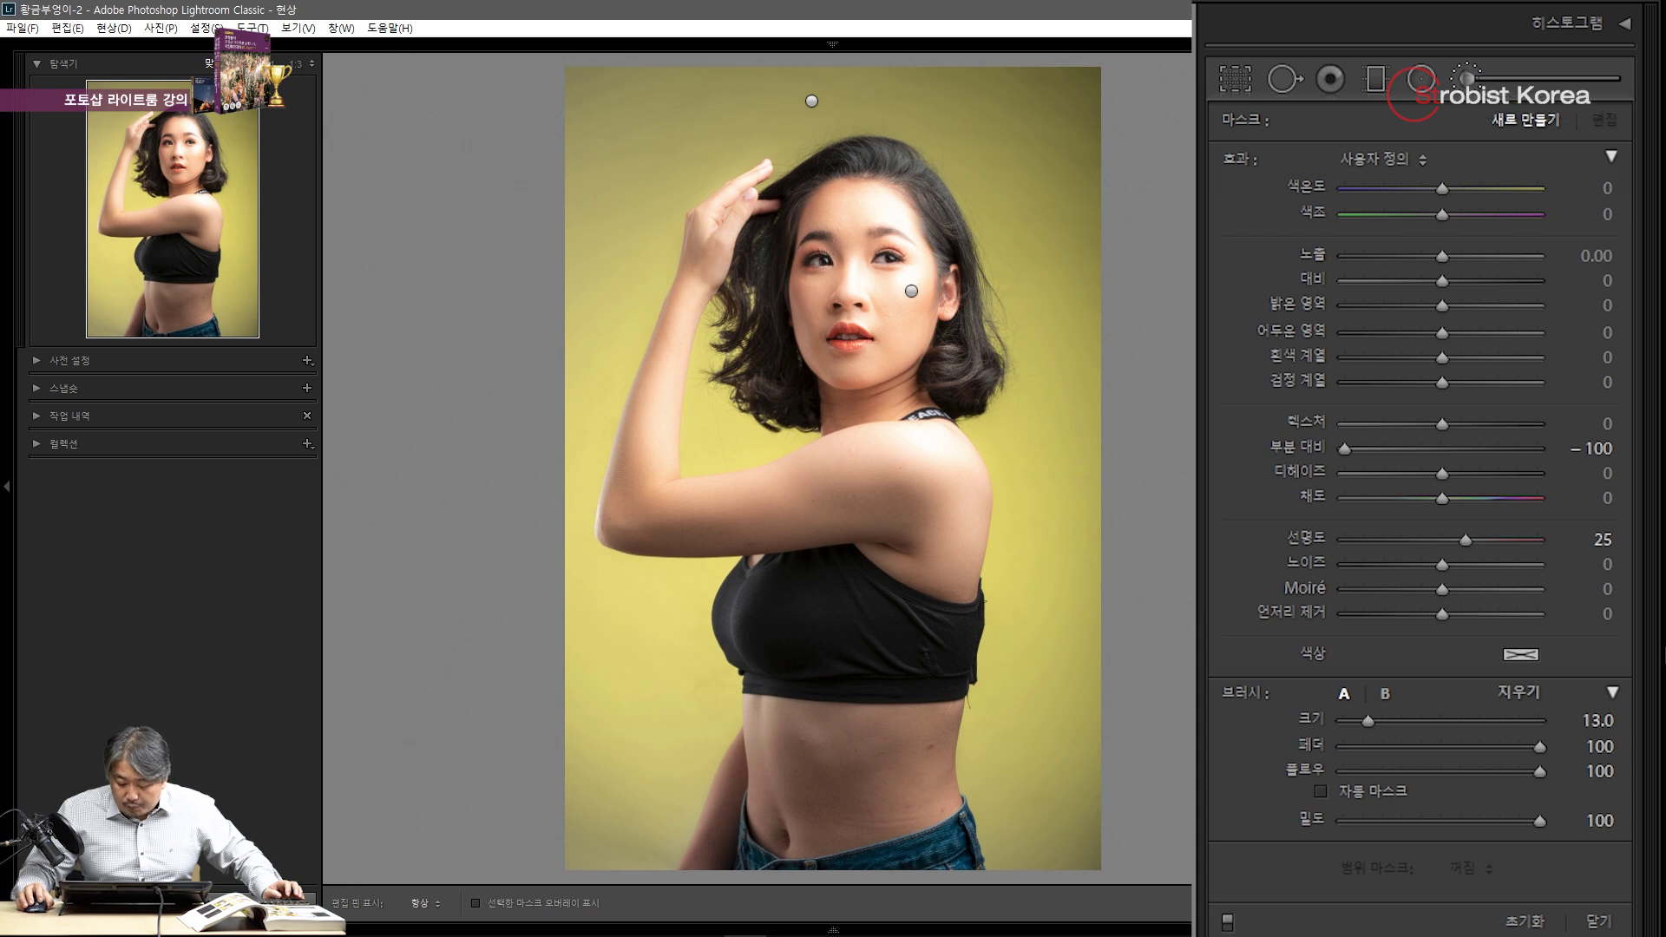
Paint the softening effect over the remaining yellow background with the brush size at 15, and close the adjustment brush.
key("h")
scroll(1056, 805, "up", 2)
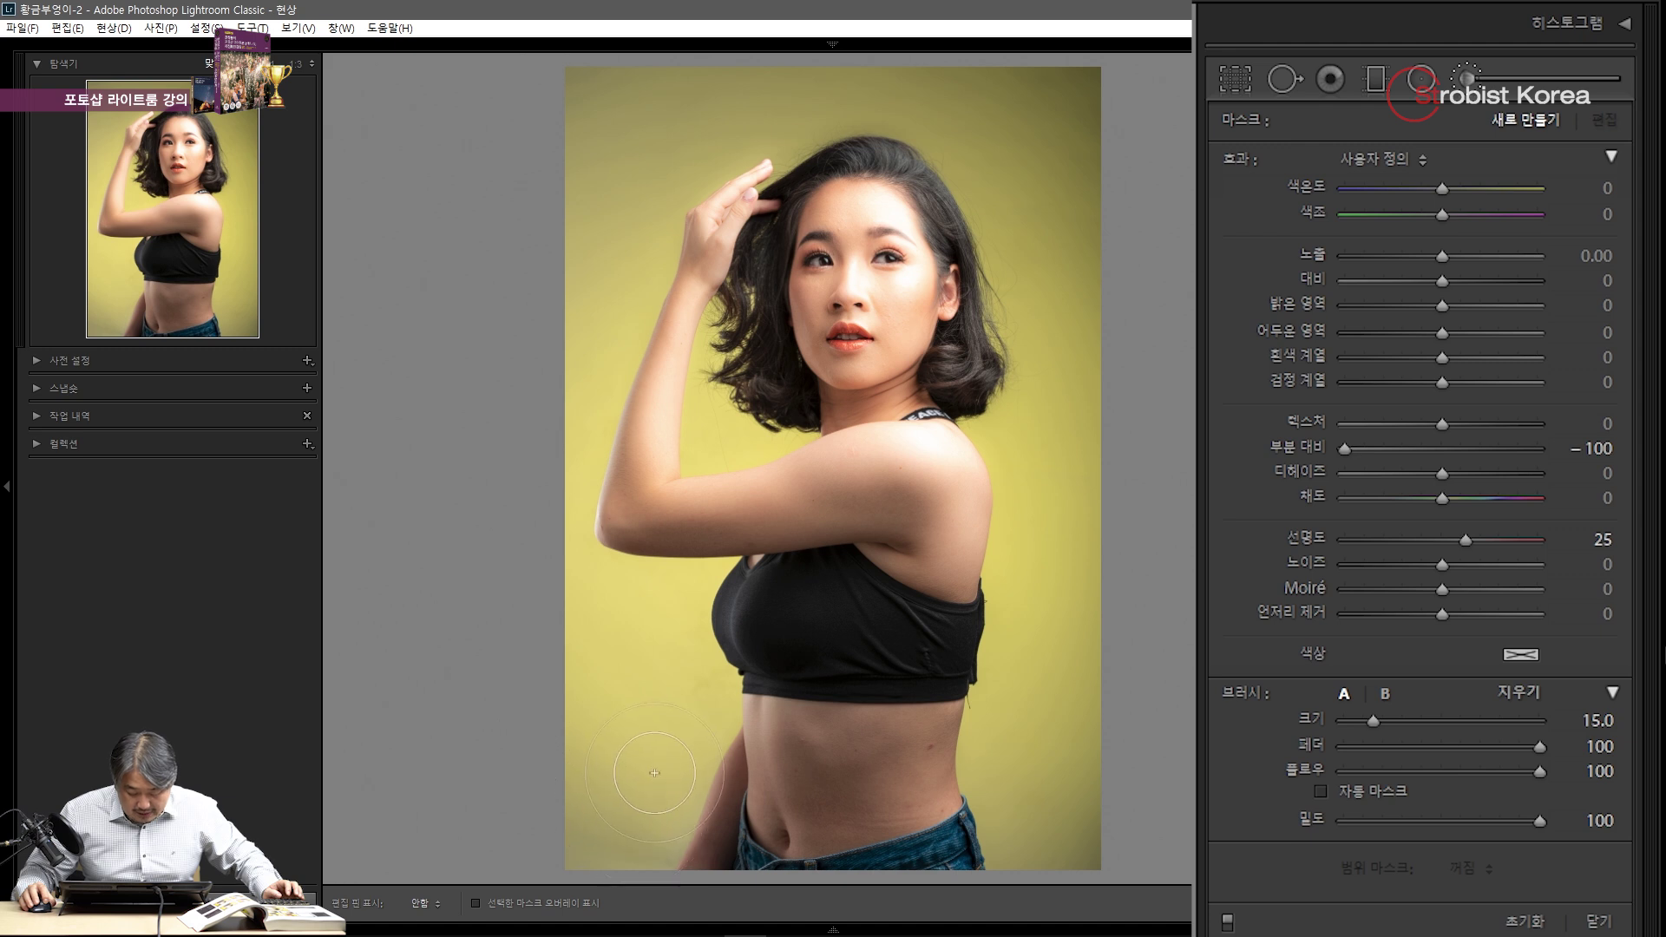
left_click_drag(1102, 174, 1096, 579)
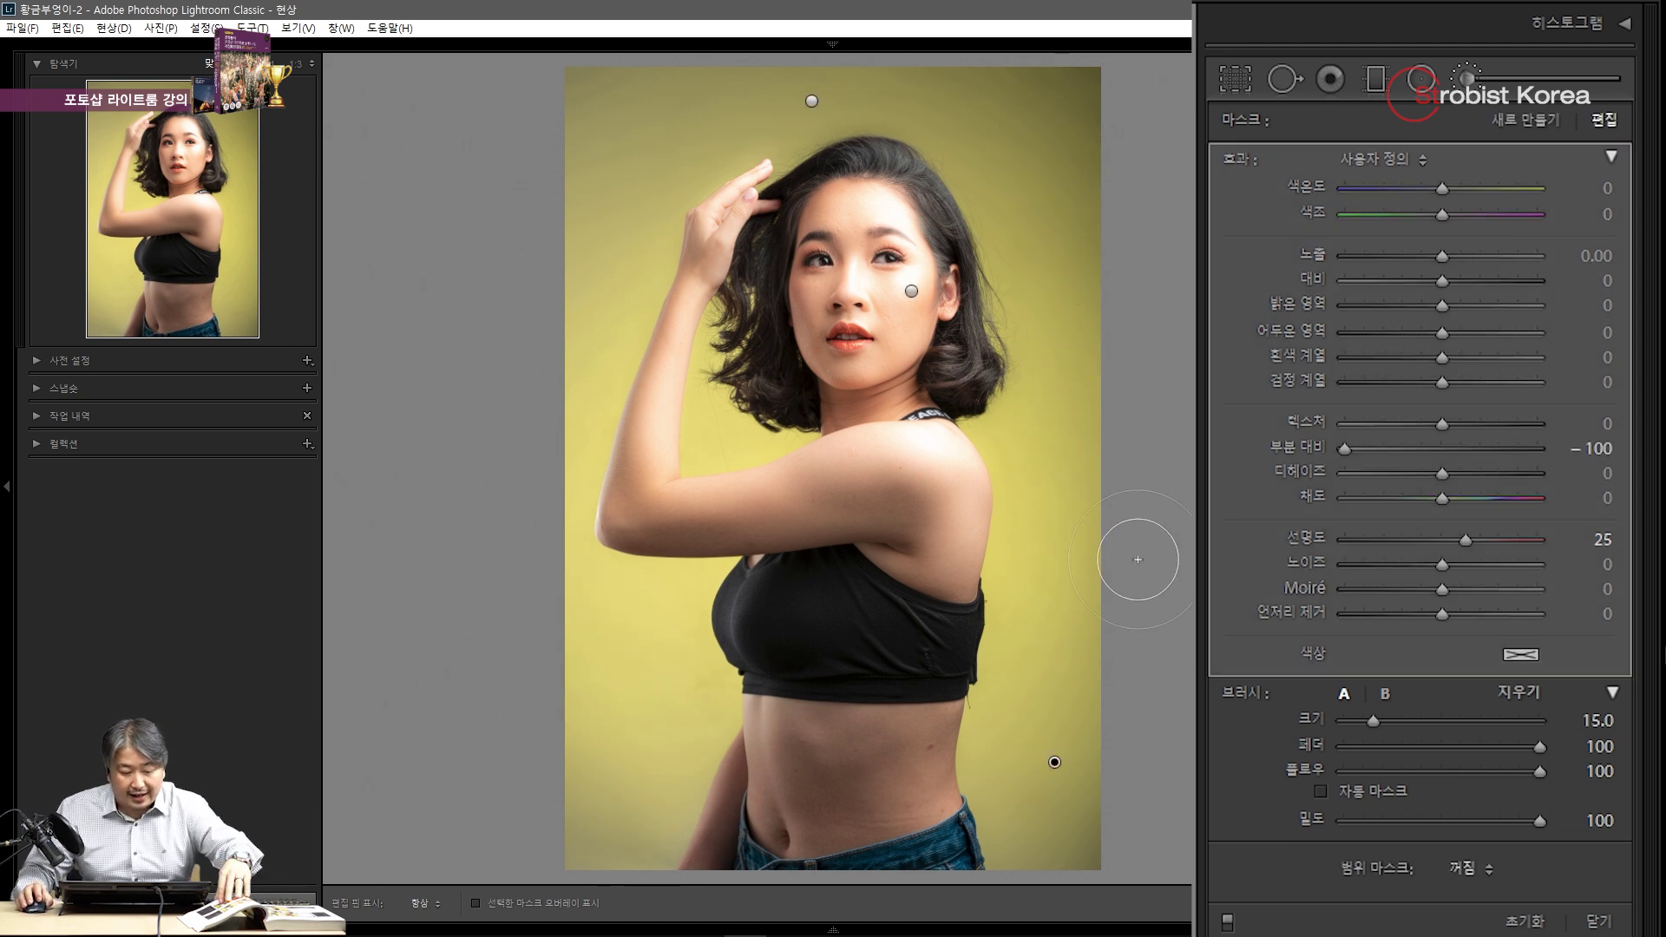
key("k")
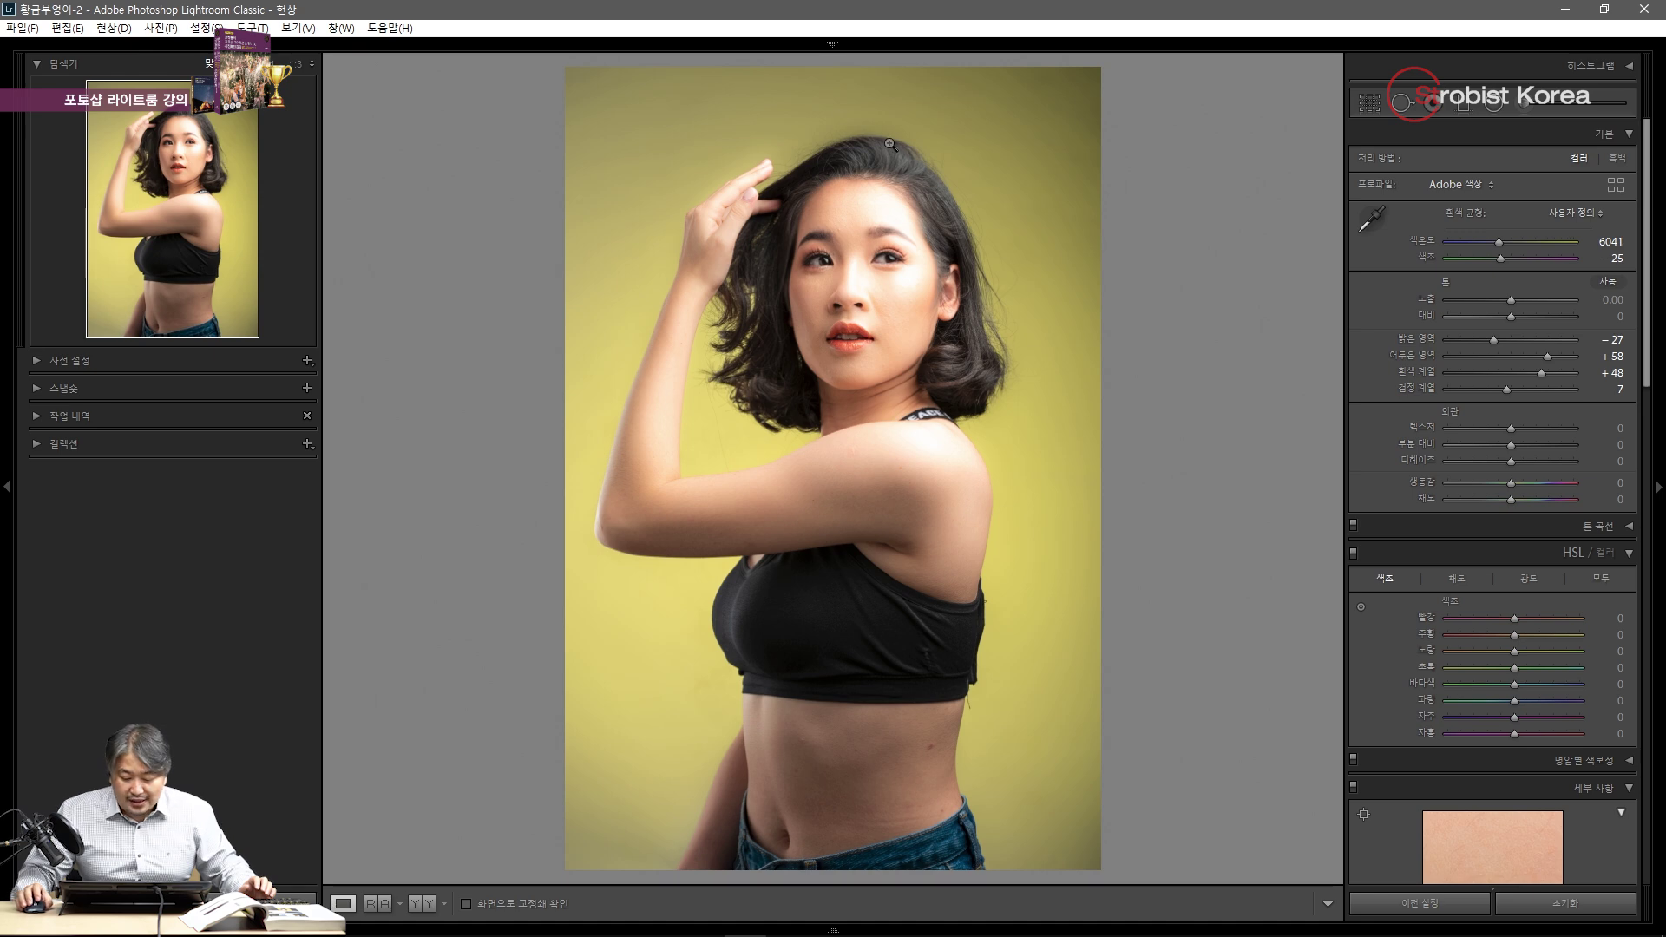
Open the retouched photo in Adobe Photoshop 2020 for editing.
right_click(816, 157)
mouse_move(992, 314)
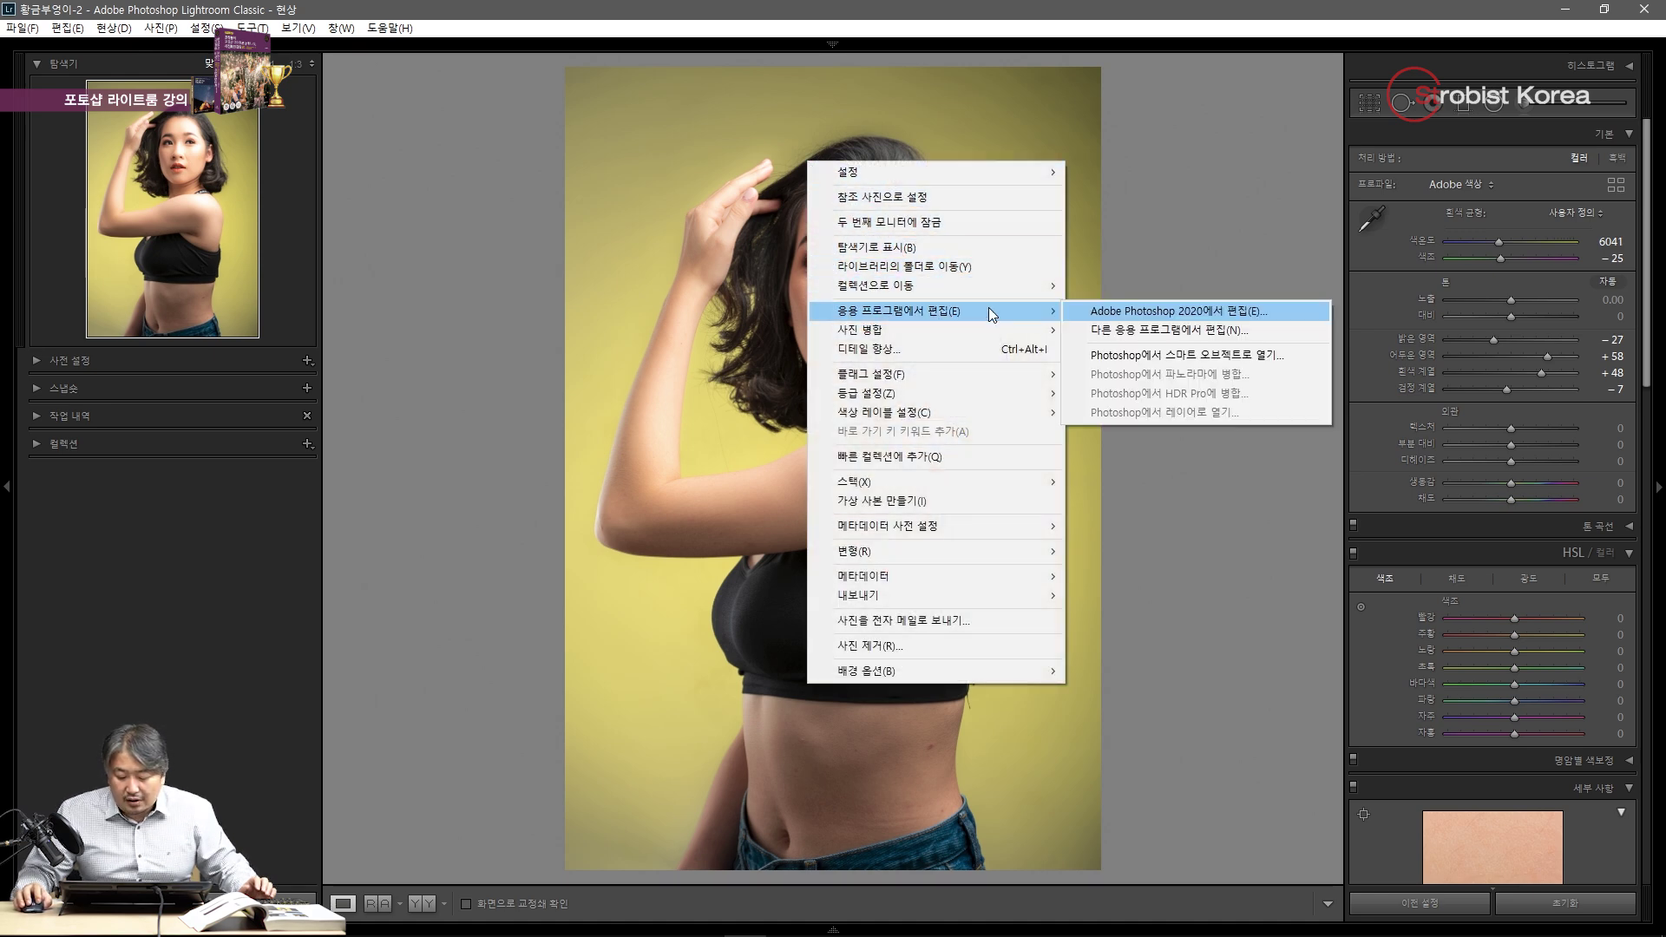
right_click(920, 139)
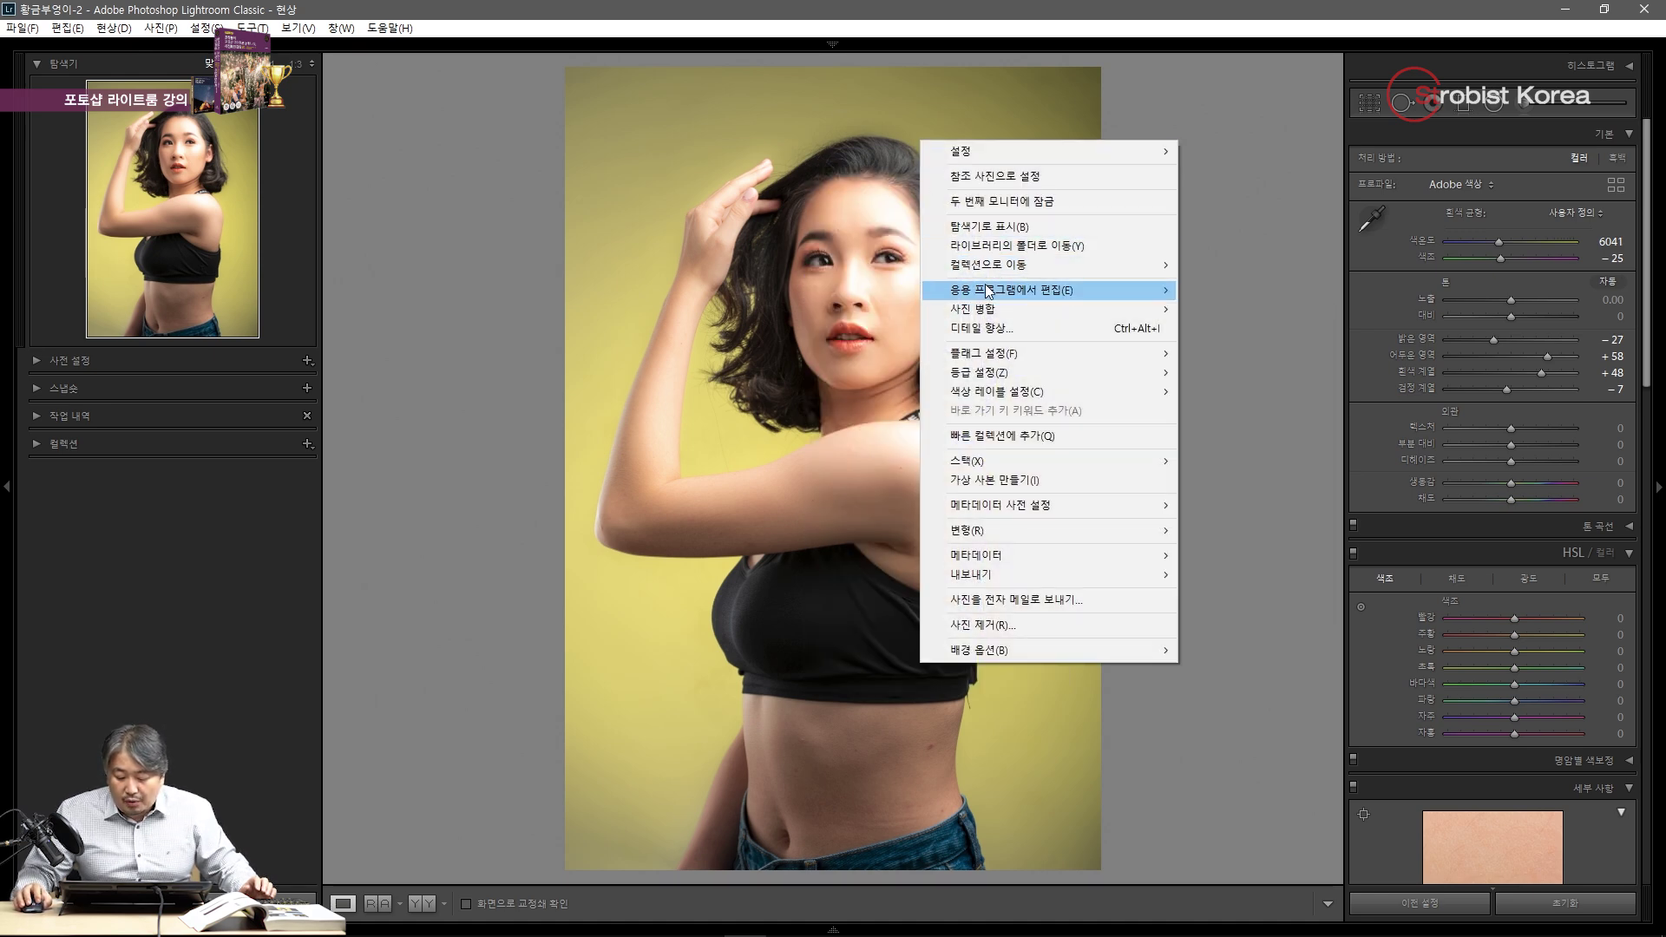
mouse_move(1078, 286)
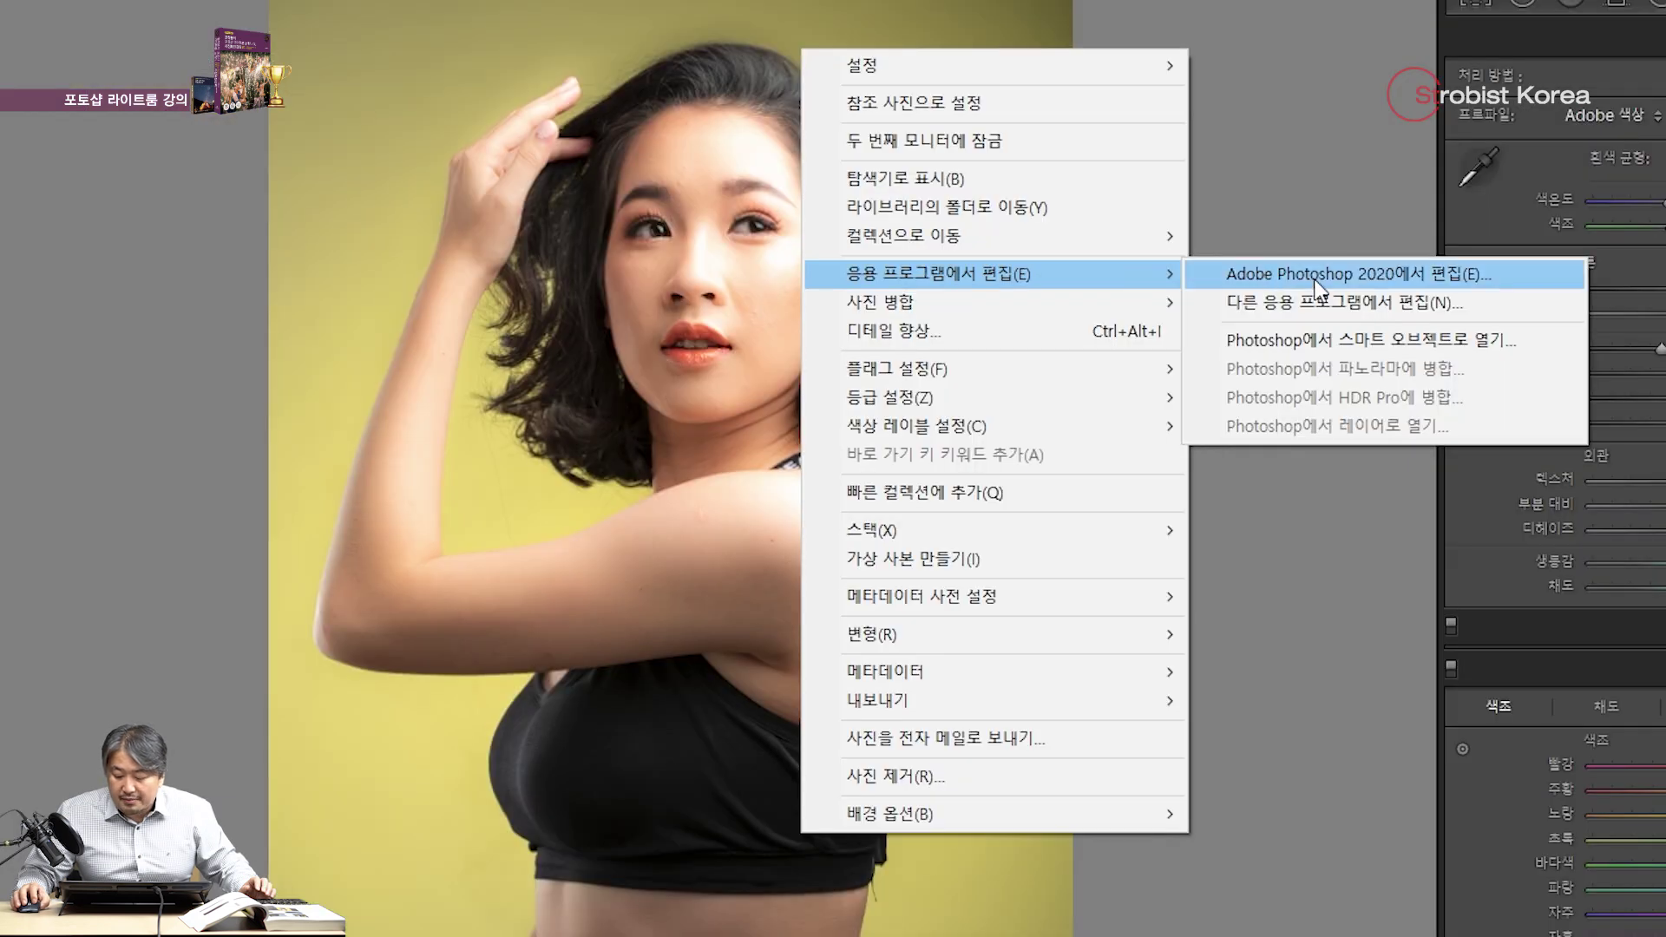
left_click(1317, 276)
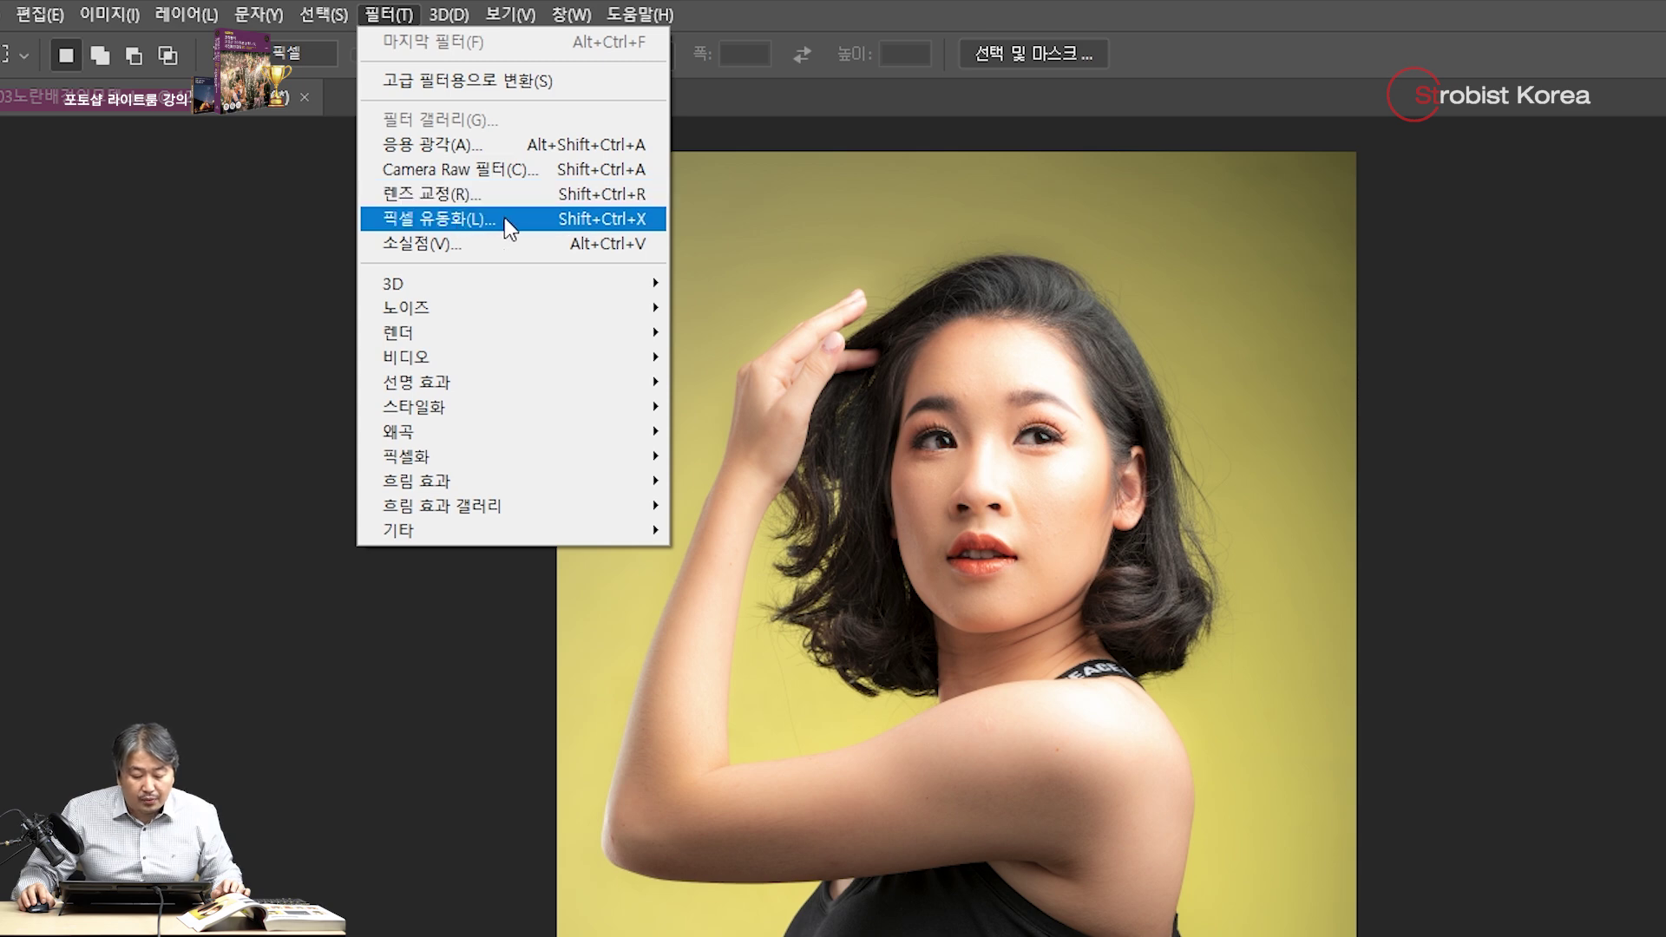
Open the Liquify filter on the portrait.
left_click(504, 220)
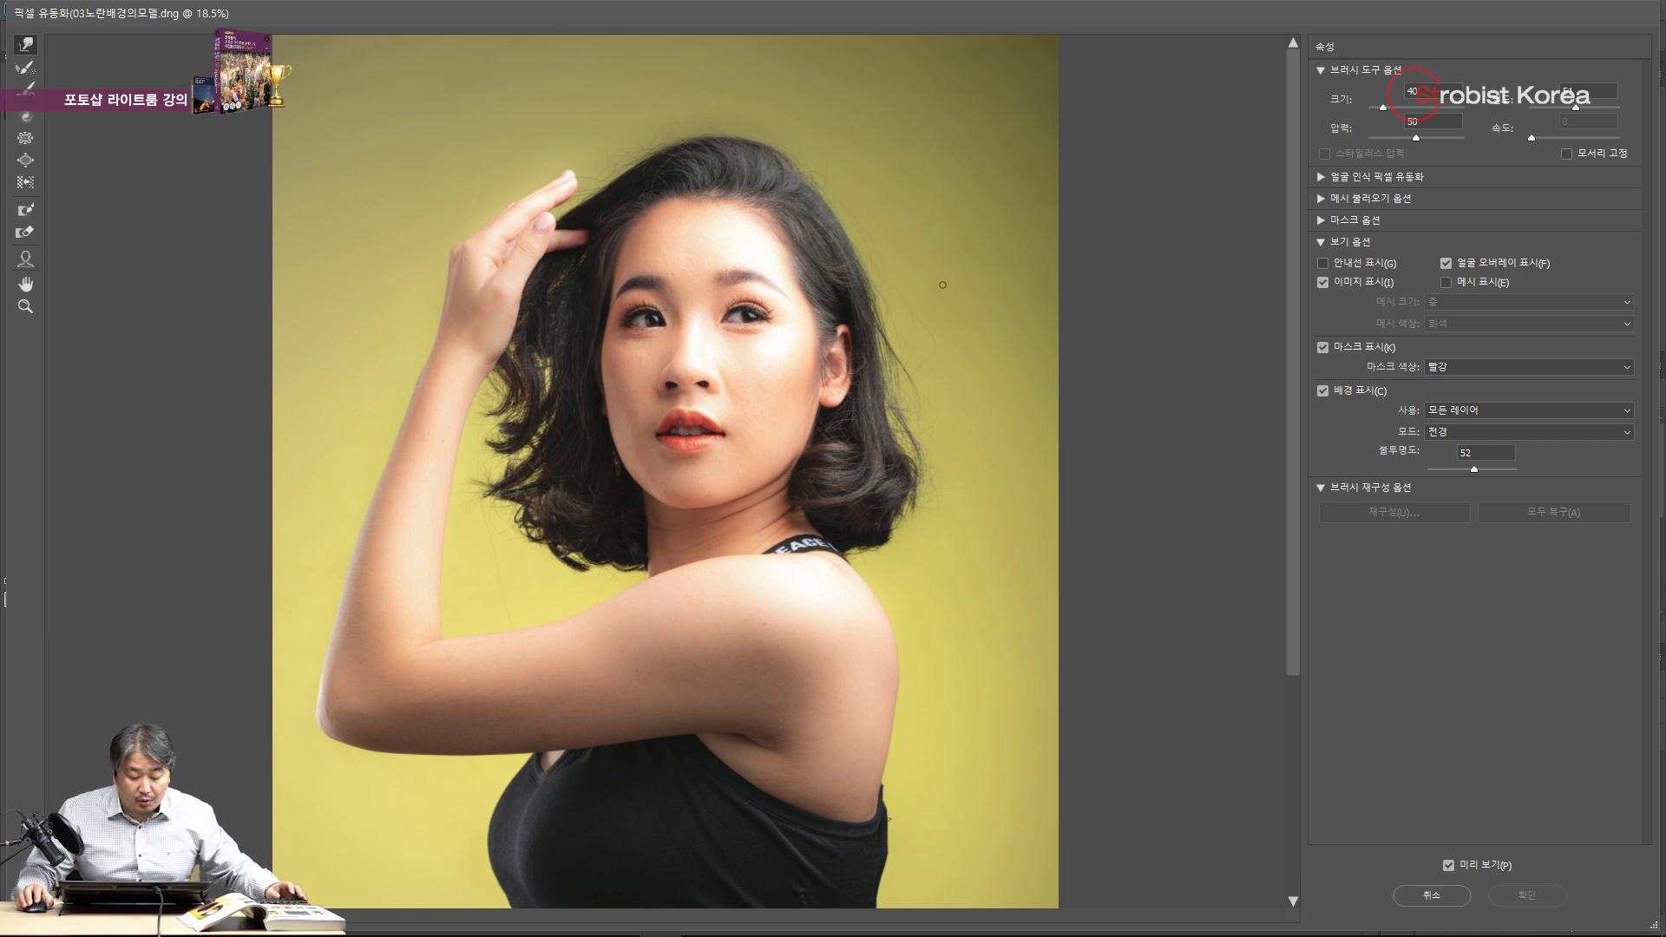
scroll(898, 290, "down", 1)
scroll(899, 290, "down", 1)
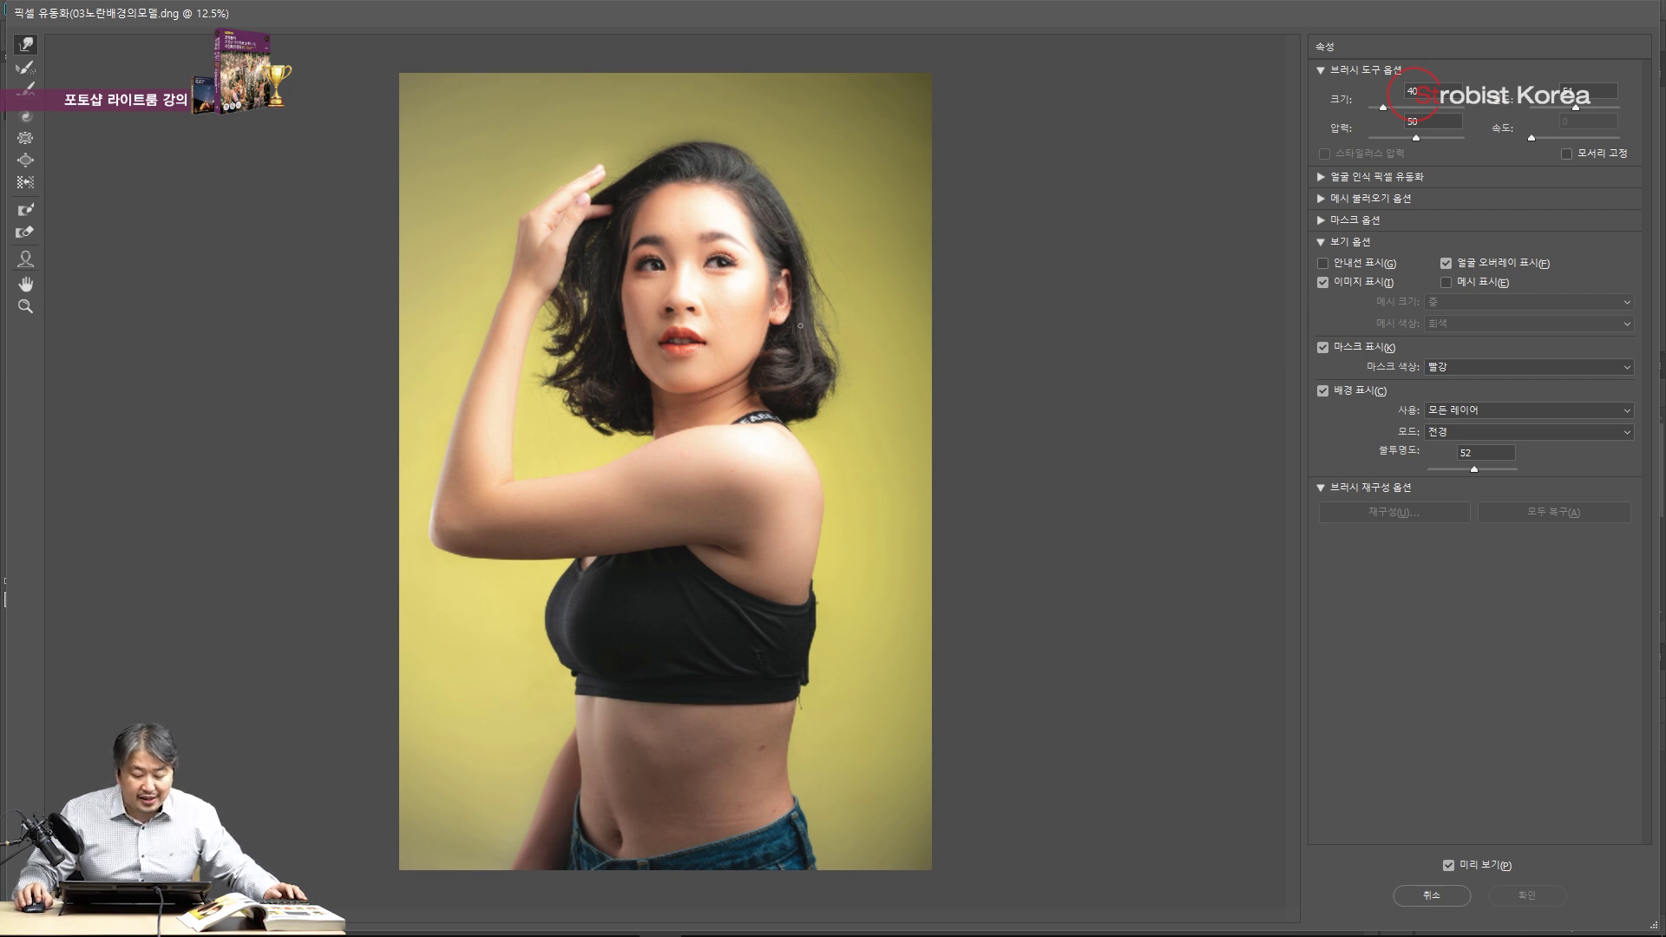
key("ctrl+alt+space")
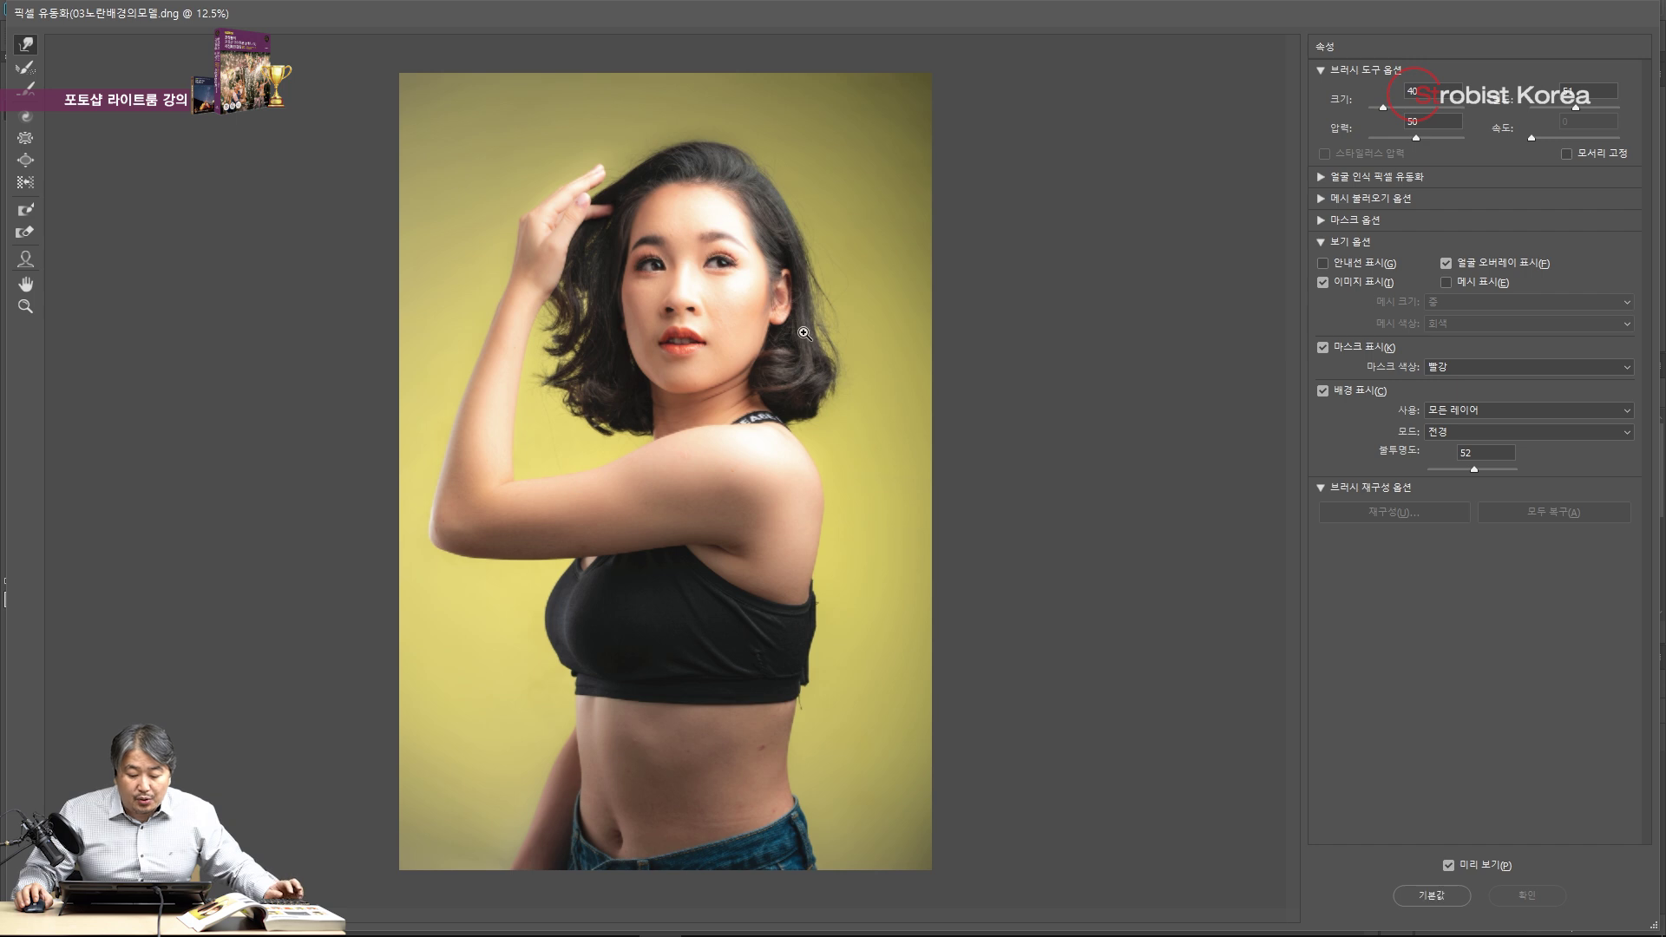
left_click(803, 333, "ctrl")
left_click(798, 335, "alt")
key("ctrl+0")
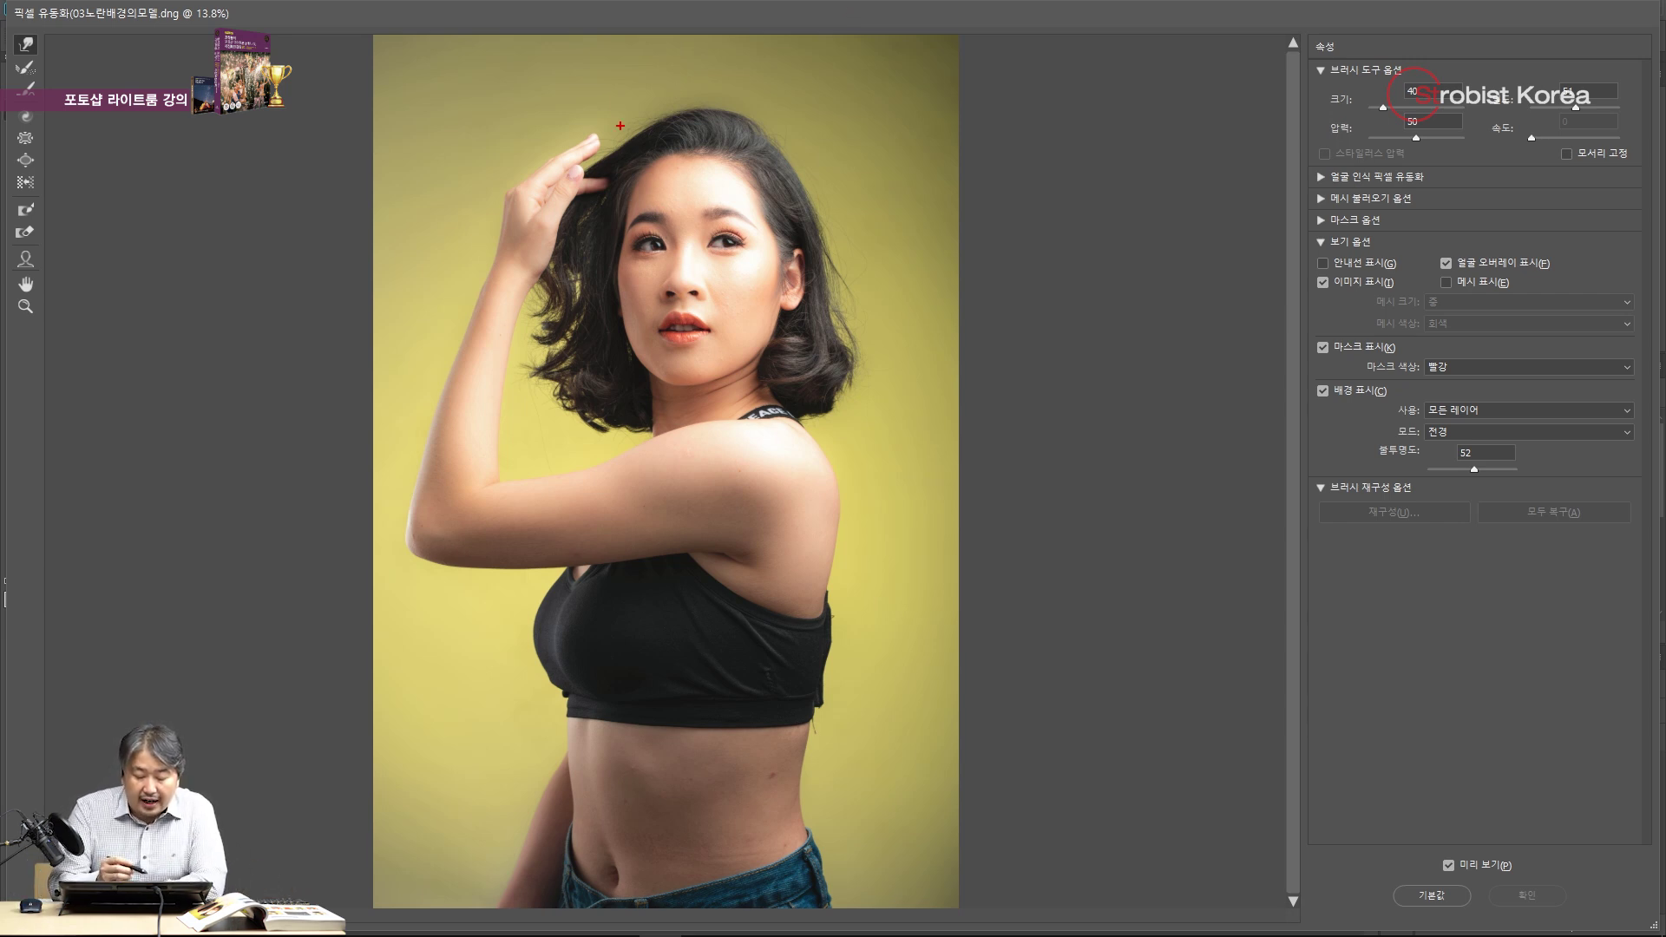
mouse_move(632, 188)
left_mouse_down()
mouse_move(620, 276)
mouse_move(642, 363)
mouse_move(669, 385)
mouse_move(708, 363)
mouse_move(675, 384)
mouse_move(705, 385)
mouse_move(760, 356)
mouse_move(779, 312)
left_mouse_up()
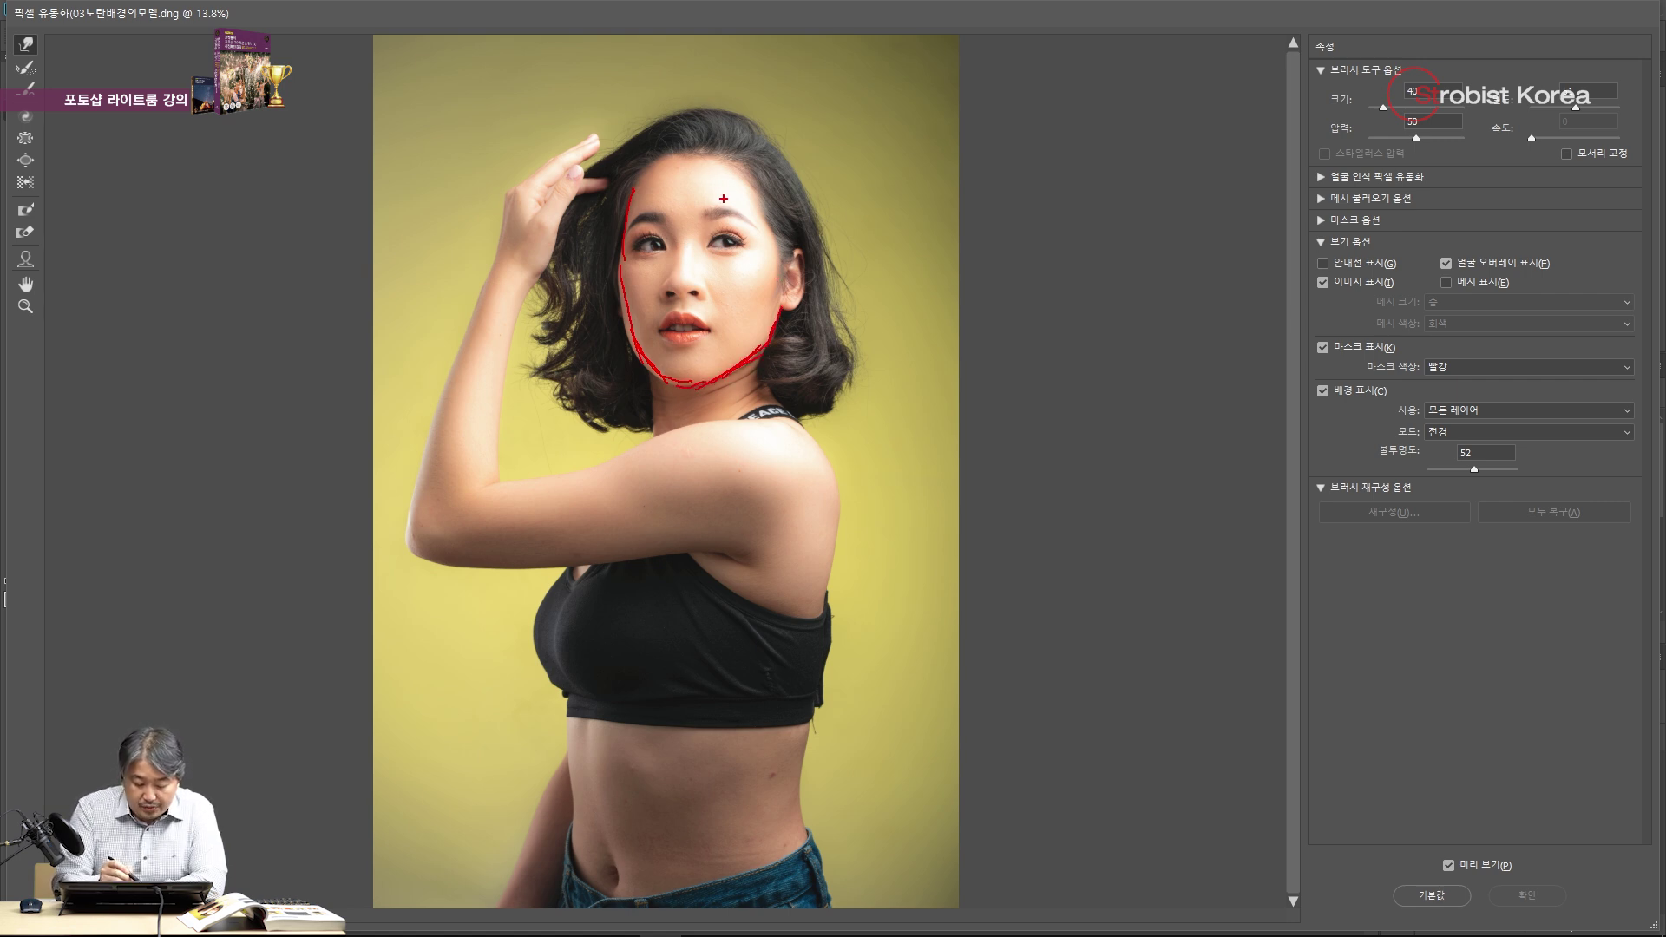
mouse_move(734, 234)
left_mouse_down()
mouse_move(737, 258)
mouse_move(748, 229)
mouse_move(644, 260)
mouse_move(654, 283)
mouse_move(693, 247)
mouse_move(664, 211)
mouse_move(724, 201)
left_mouse_up()
left_click_drag(716, 211, 735, 208)
left_click_drag(731, 264, 731, 278)
mouse_move(734, 232)
left_mouse_down()
mouse_move(764, 232)
mouse_move(738, 271)
mouse_move(706, 257)
left_mouse_up()
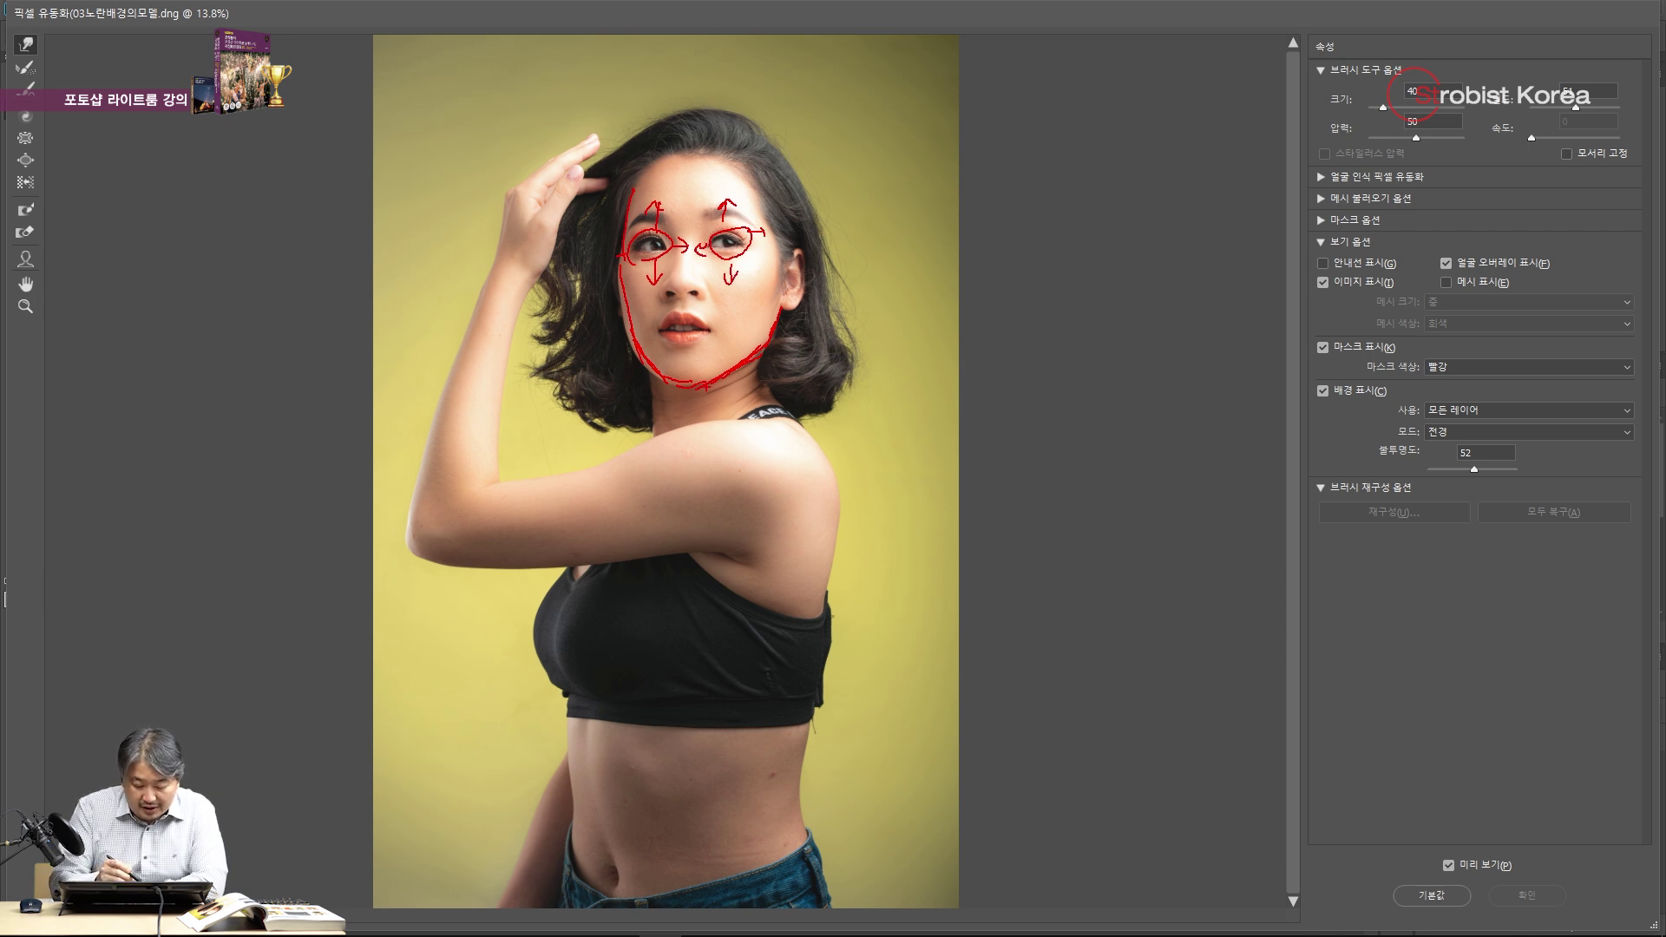
left_click_drag(633, 396, 642, 422)
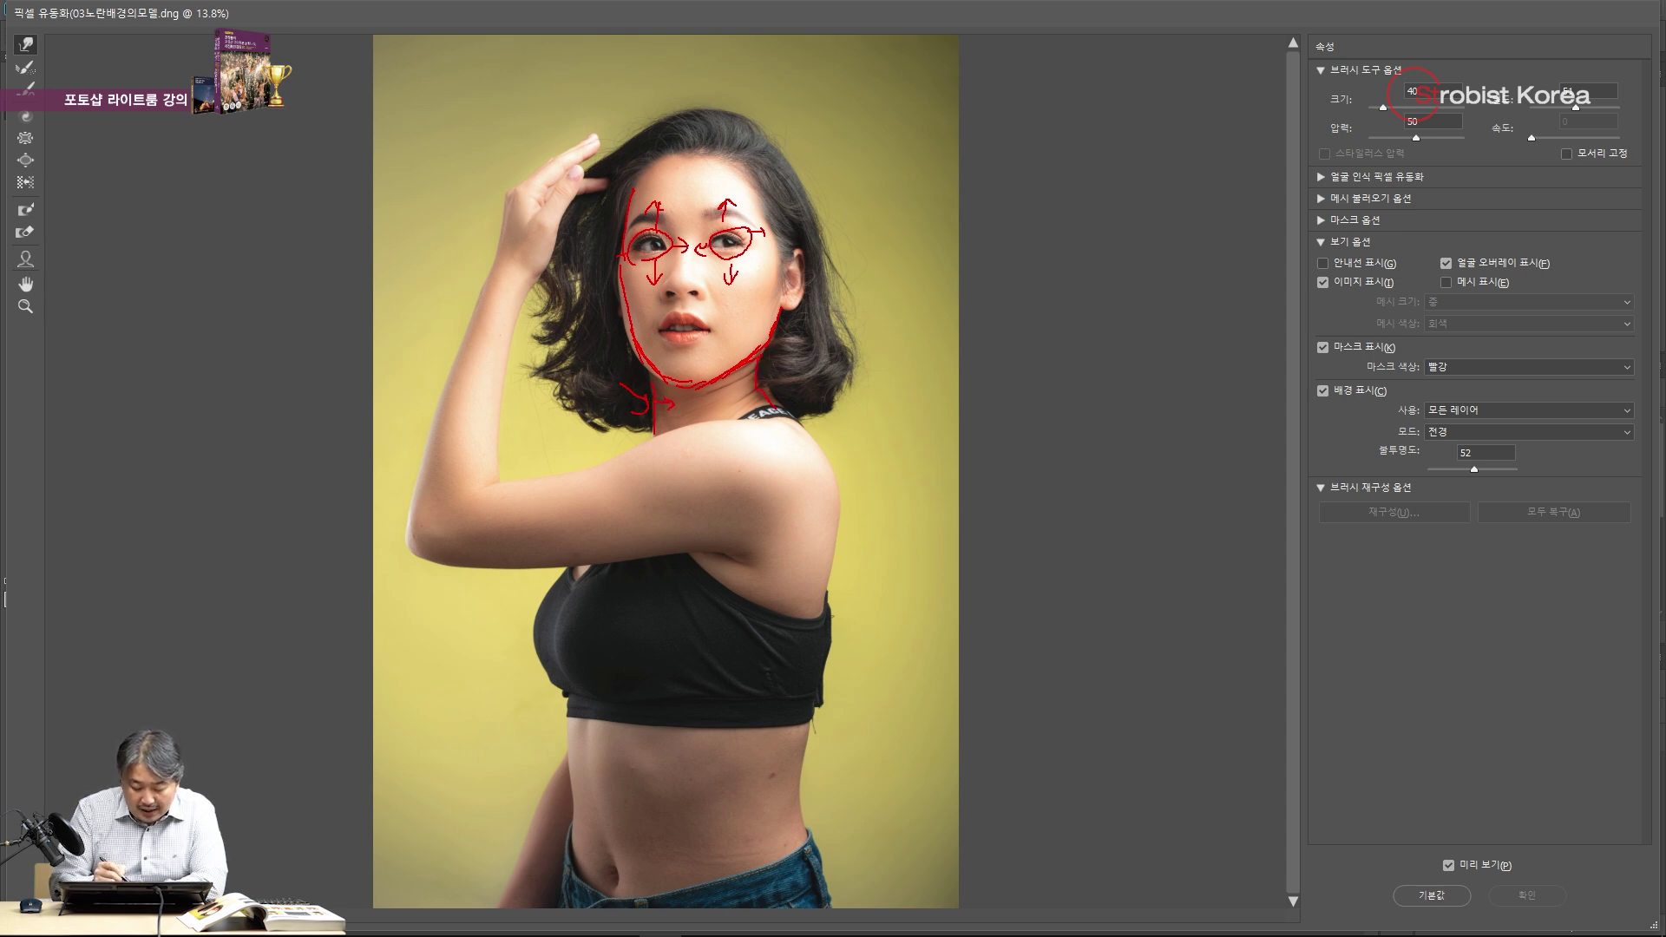
mouse_move(797, 431)
left_mouse_down()
mouse_move(824, 522)
mouse_move(821, 622)
left_mouse_up()
left_click_drag(809, 692, 799, 747)
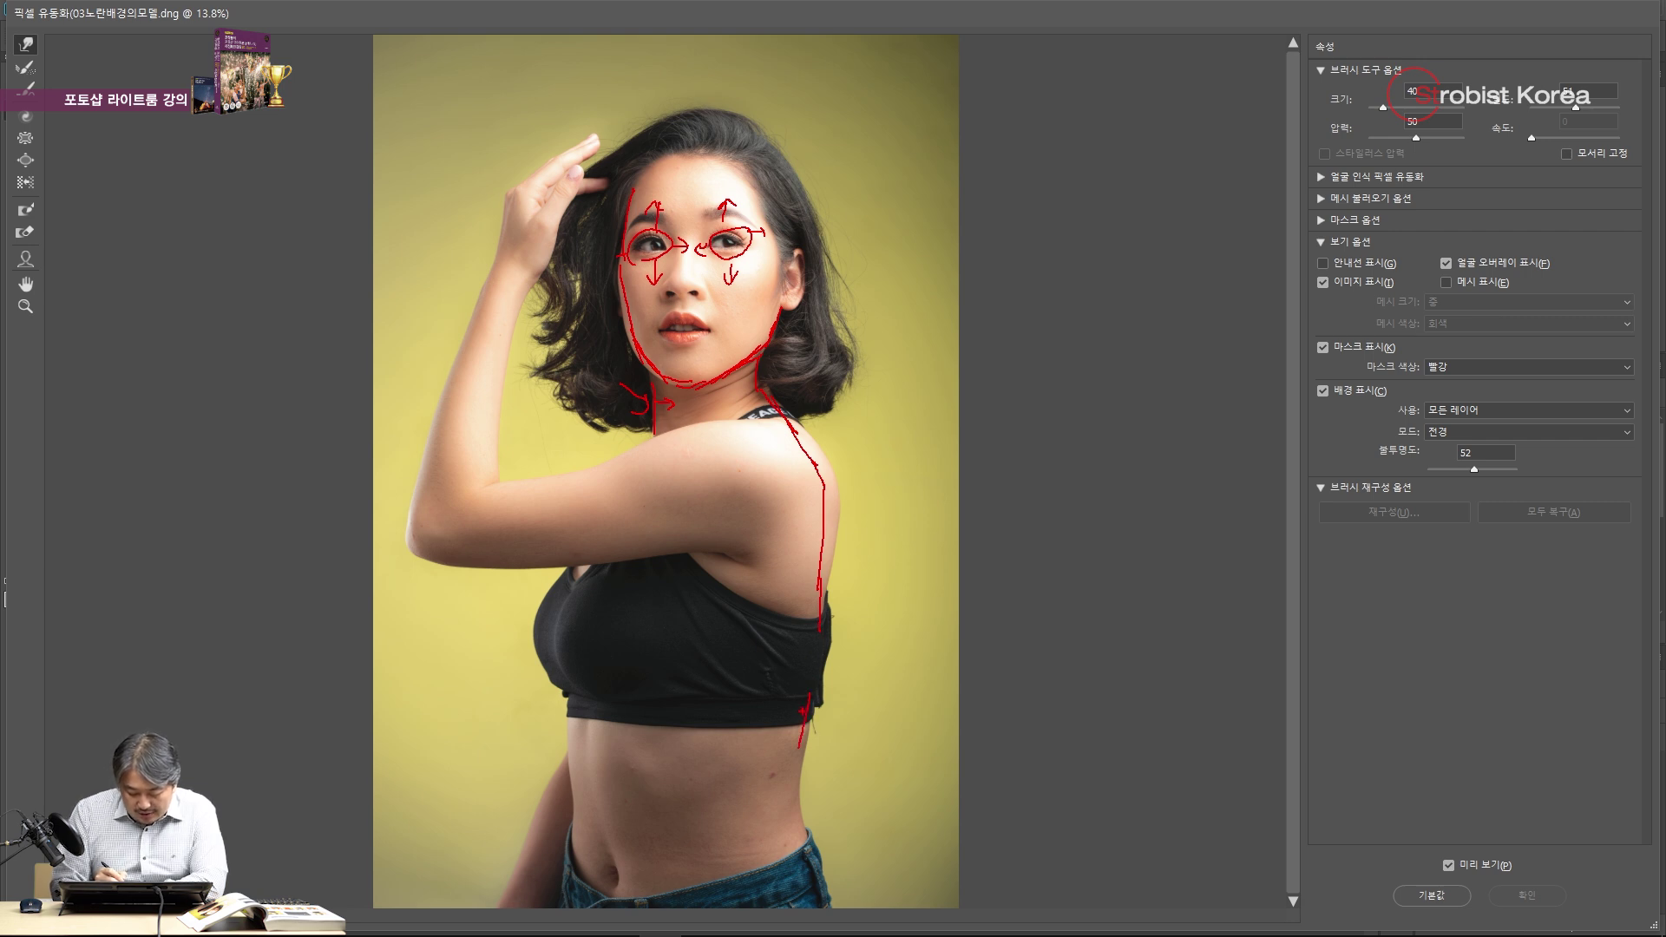
left_click_drag(817, 665, 785, 810)
mouse_move(802, 726)
left_mouse_down()
mouse_move(791, 765)
mouse_move(846, 890)
left_mouse_up()
left_click_drag(812, 835, 851, 911)
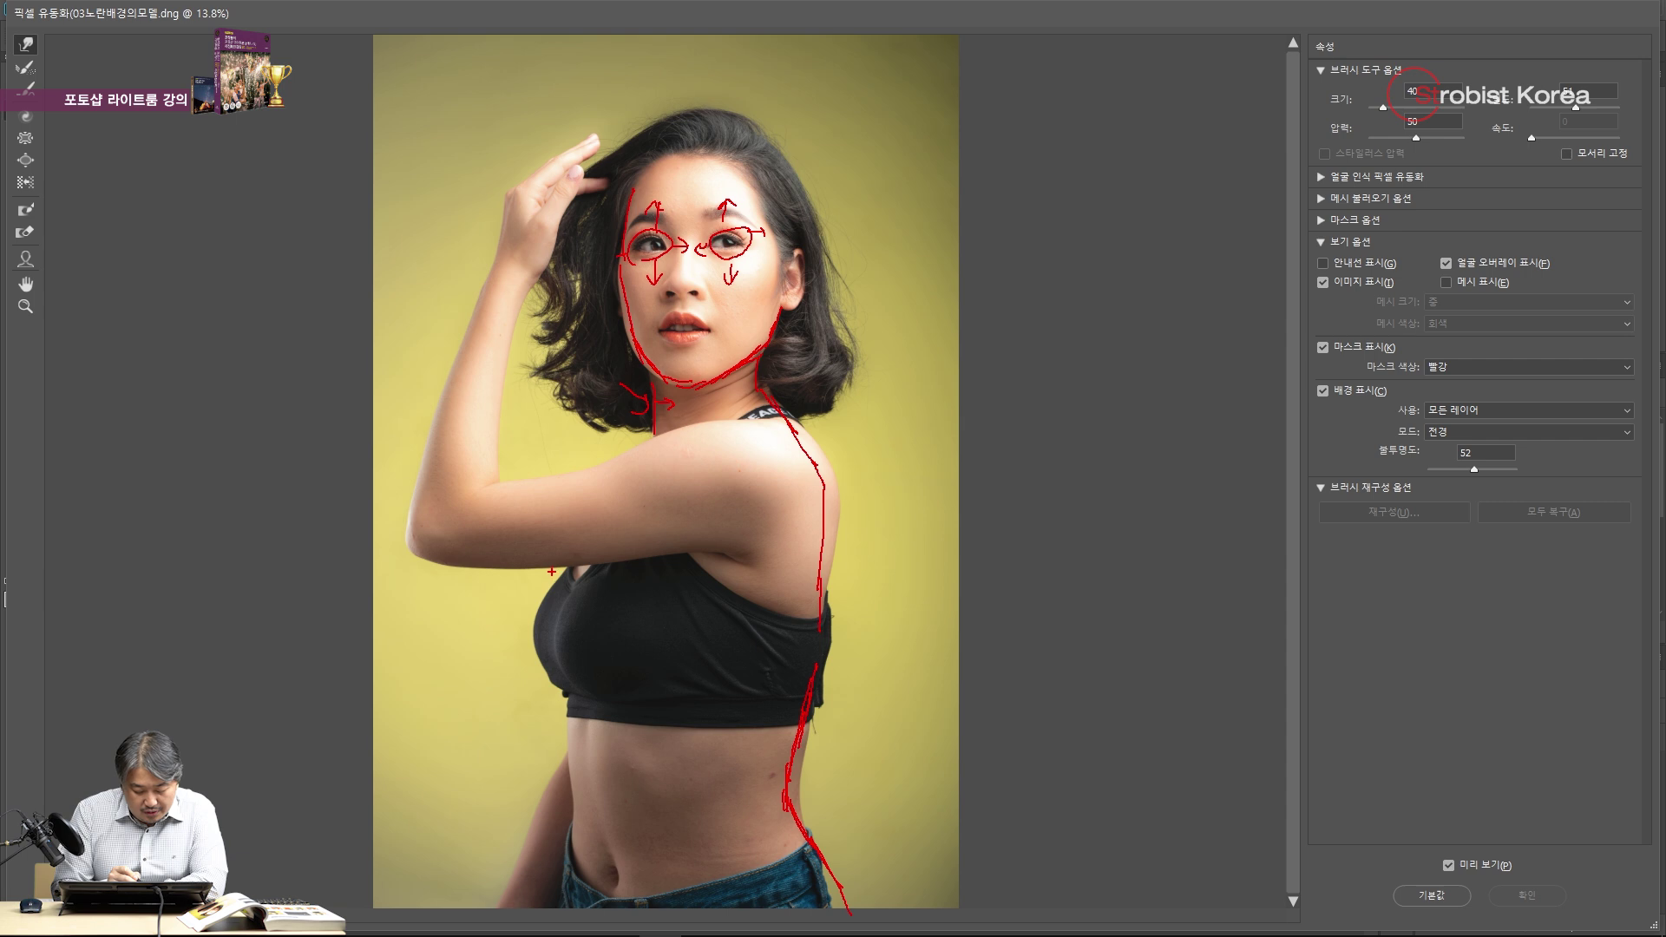
mouse_move(564, 564)
left_mouse_down()
mouse_move(527, 592)
mouse_move(519, 648)
mouse_move(529, 600)
mouse_move(512, 616)
mouse_move(529, 667)
mouse_move(568, 699)
mouse_move(579, 792)
left_mouse_up()
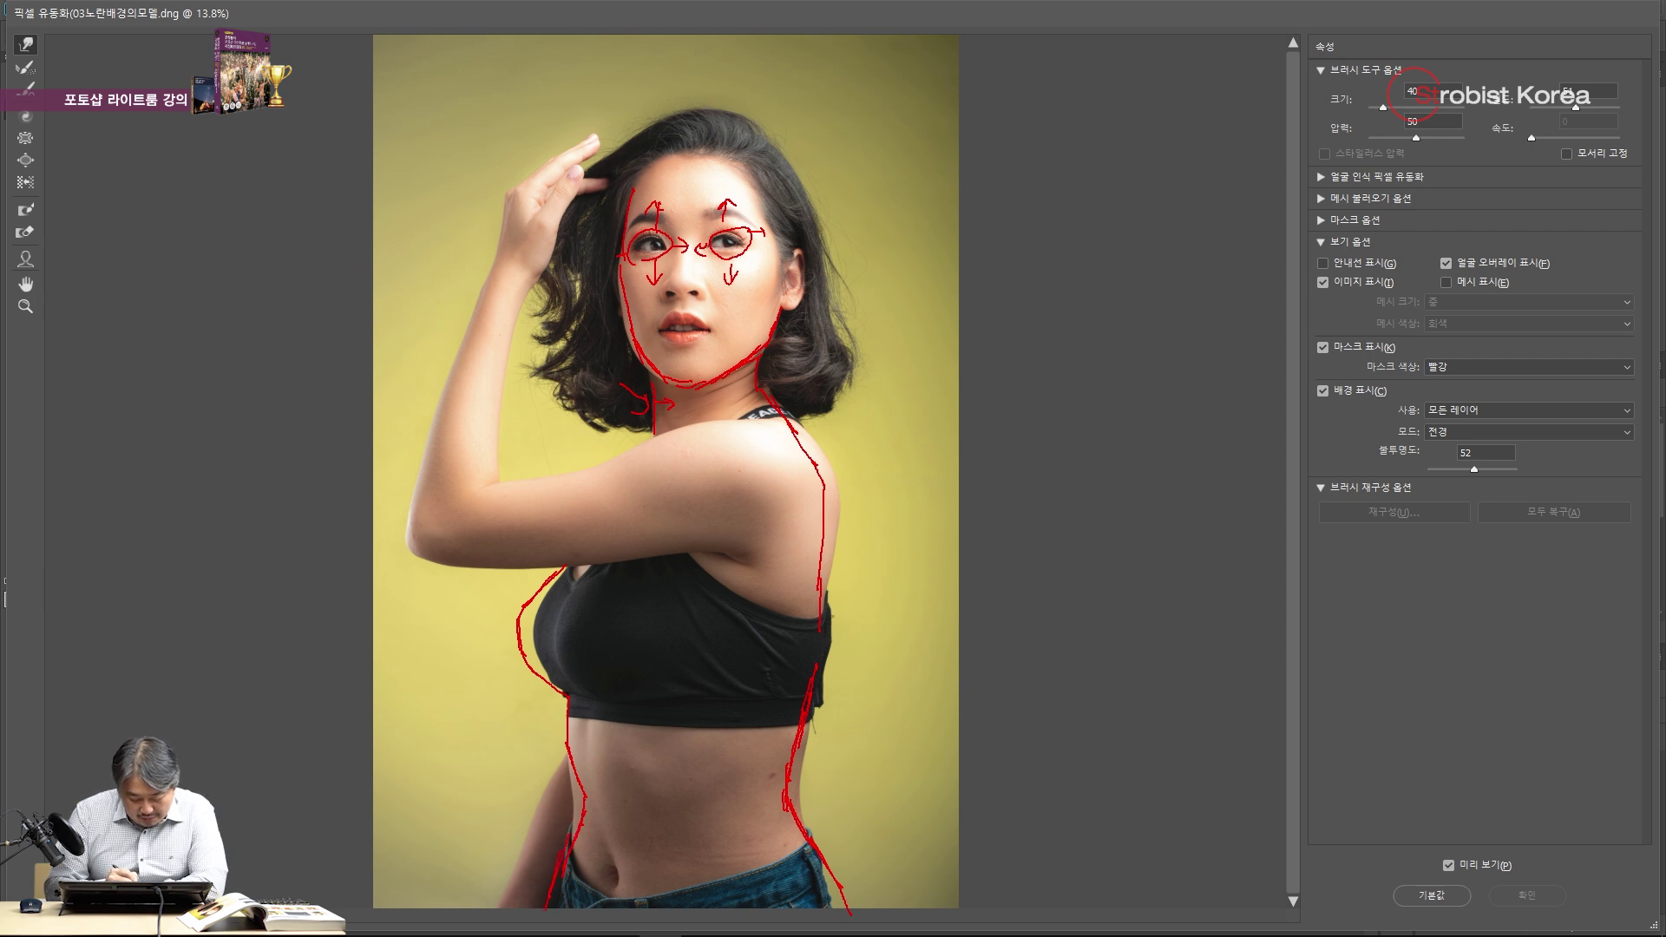
left_click_drag(501, 876, 495, 893)
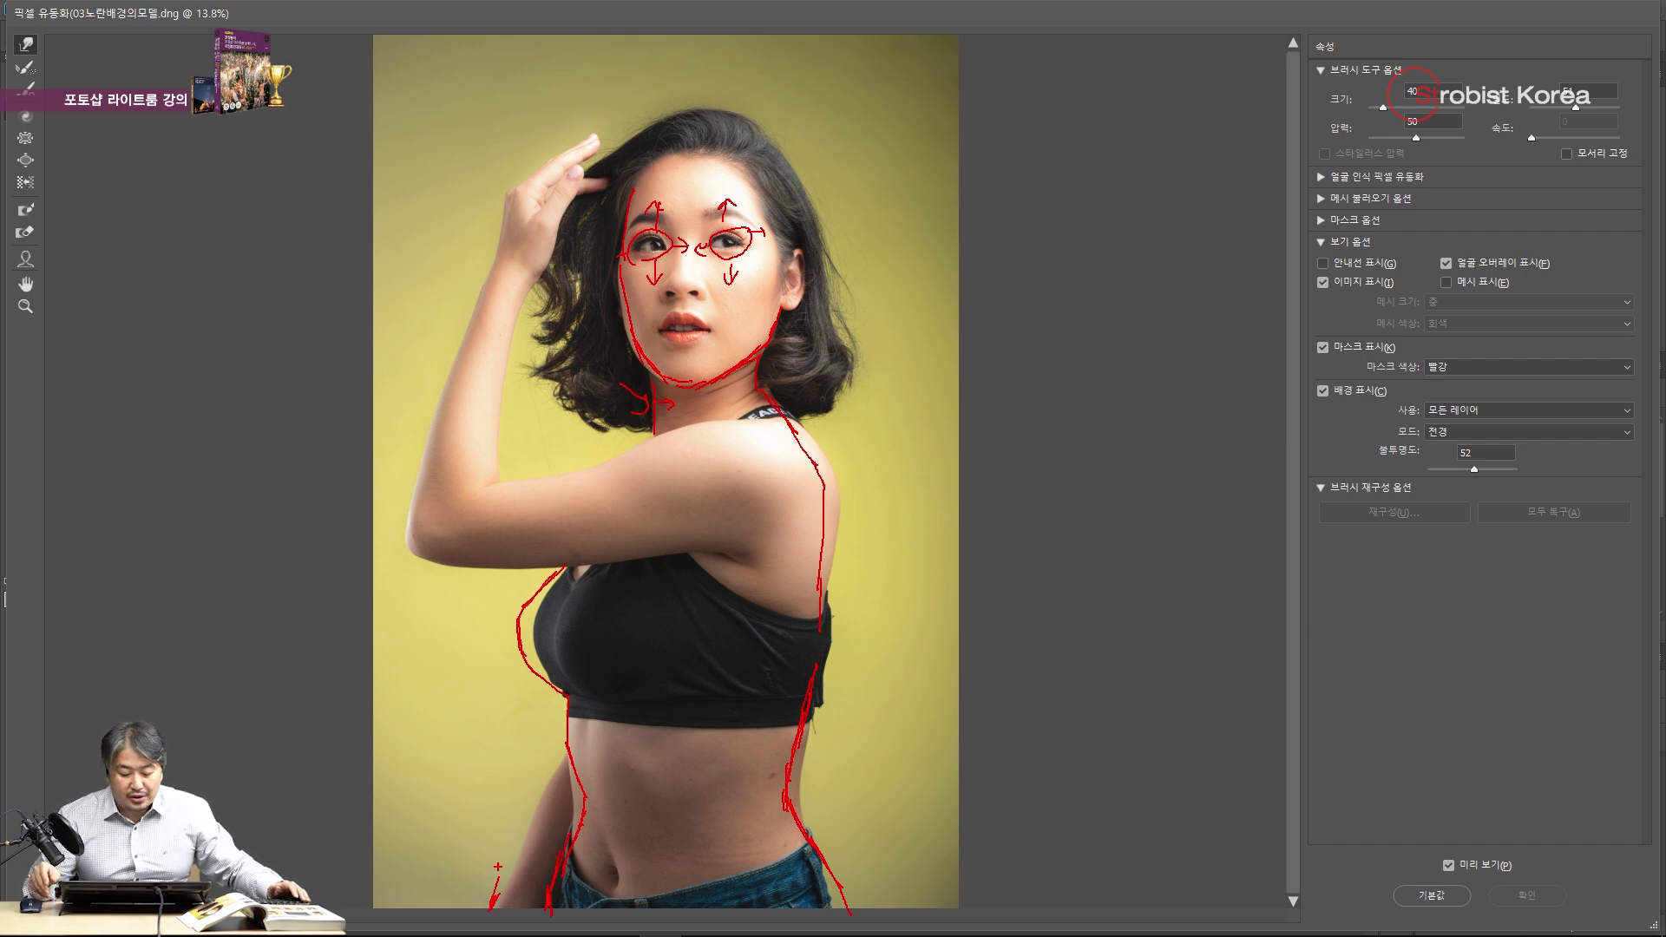
key("Escape")
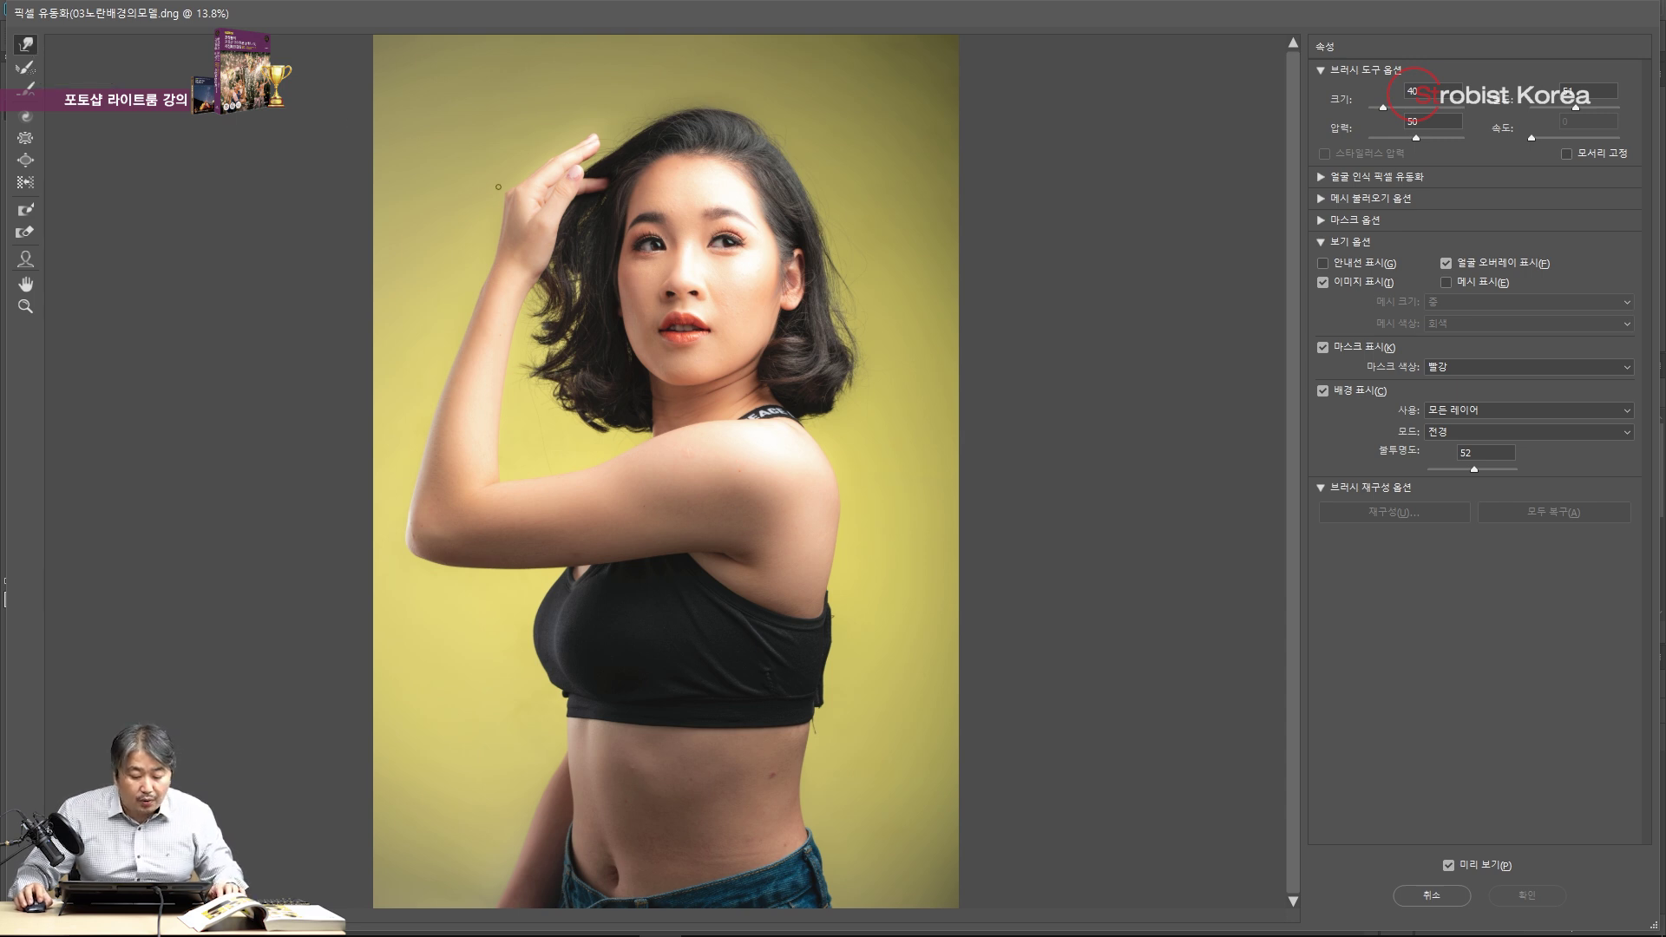
Set the Forward Warp brush size to 1500 and turn off the backdrop display in Liquify.
key("bracketright")
key("bracketright")
key("bracketright")
key("bracketright")
key("bracketright")
key("bracketright")
key("bracketright")
key("bracketright")
key("bracketright")
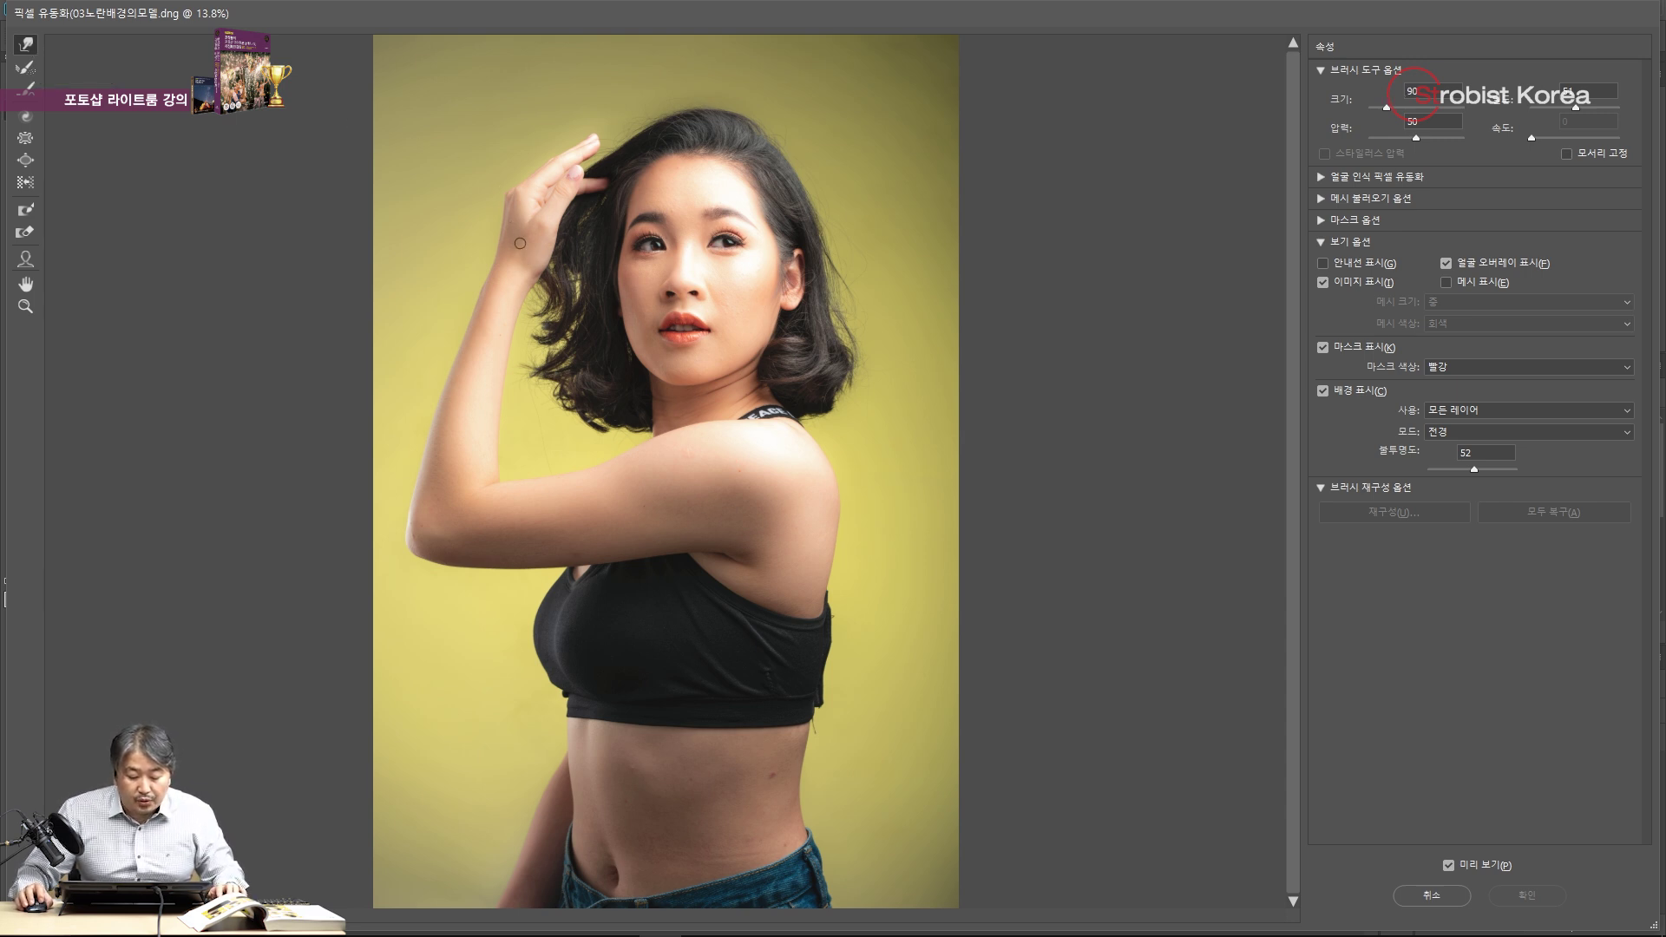
key("bracketright")
key("bracketright")
key("bracketright")
key("bracketright")
key("bracketright")
key("bracketright")
key("bracketright")
key("bracketright")
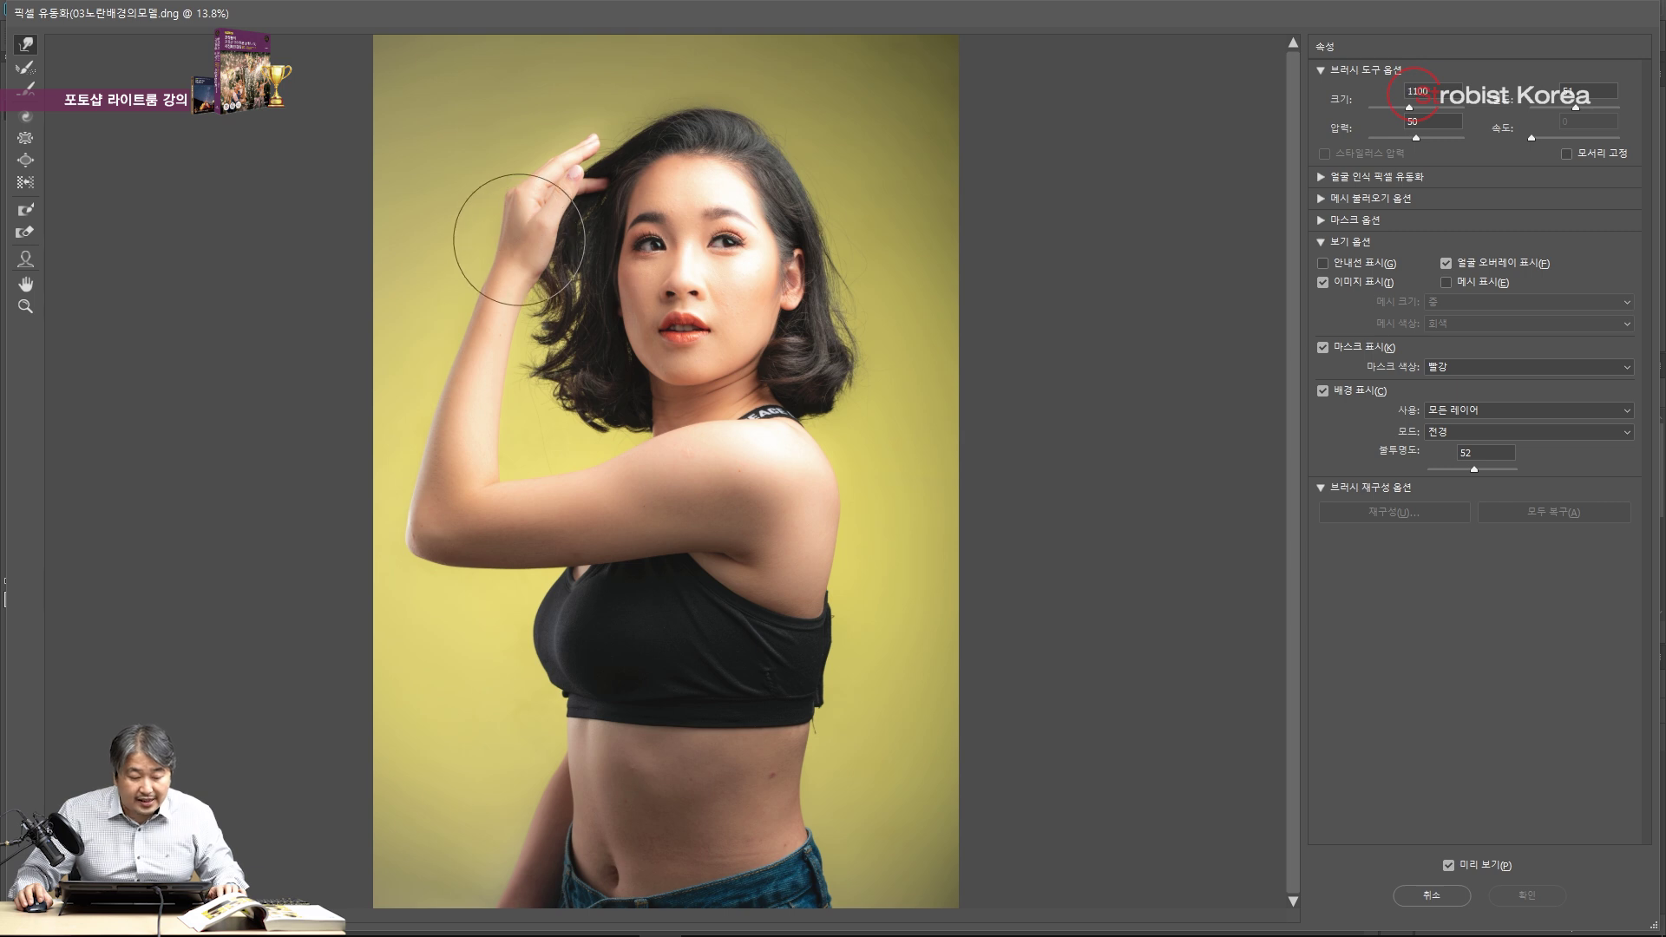
key("bracketright")
key("bracketright")
key("bracketright")
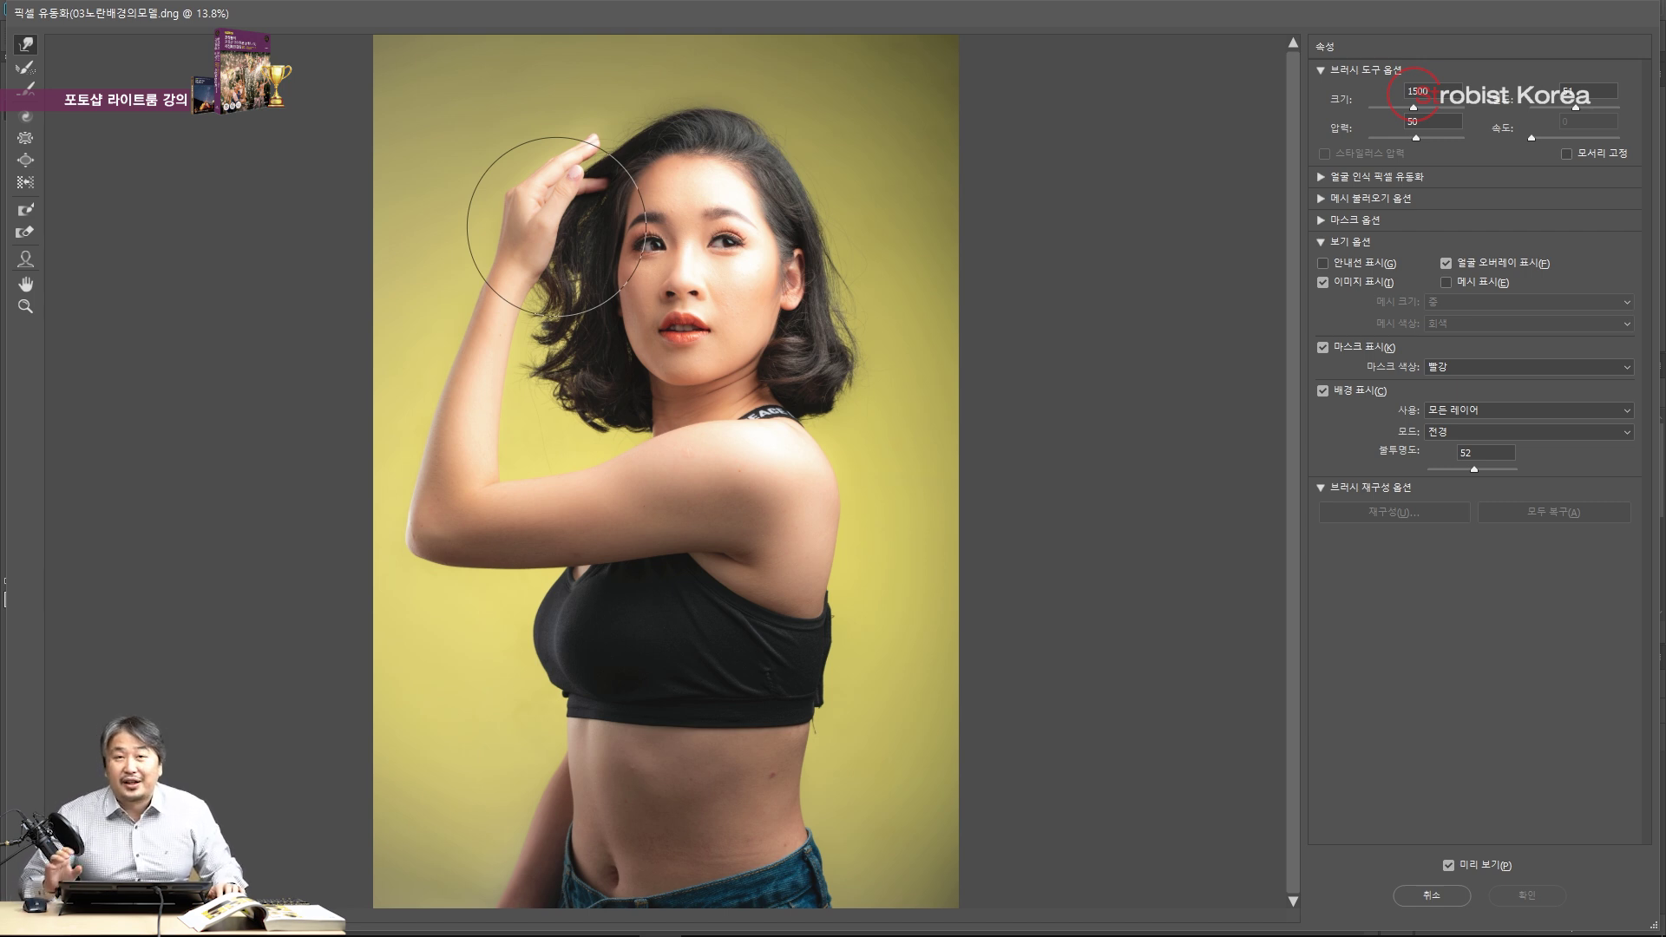
key("bracketright")
key("bracketright")
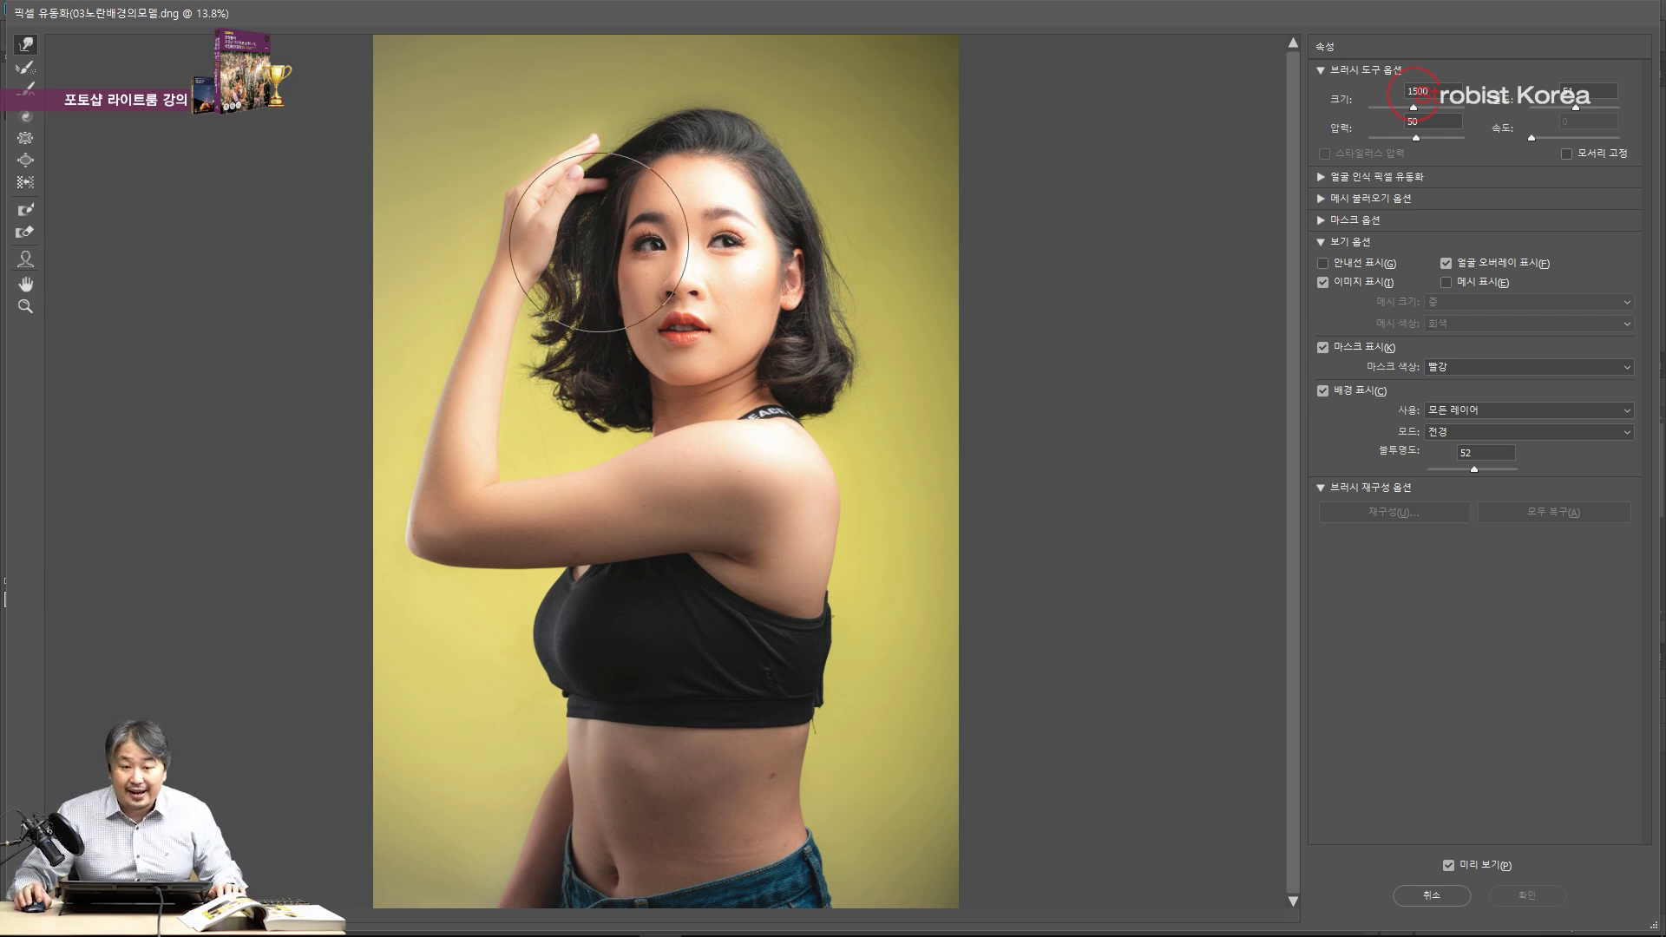
key("bracketright")
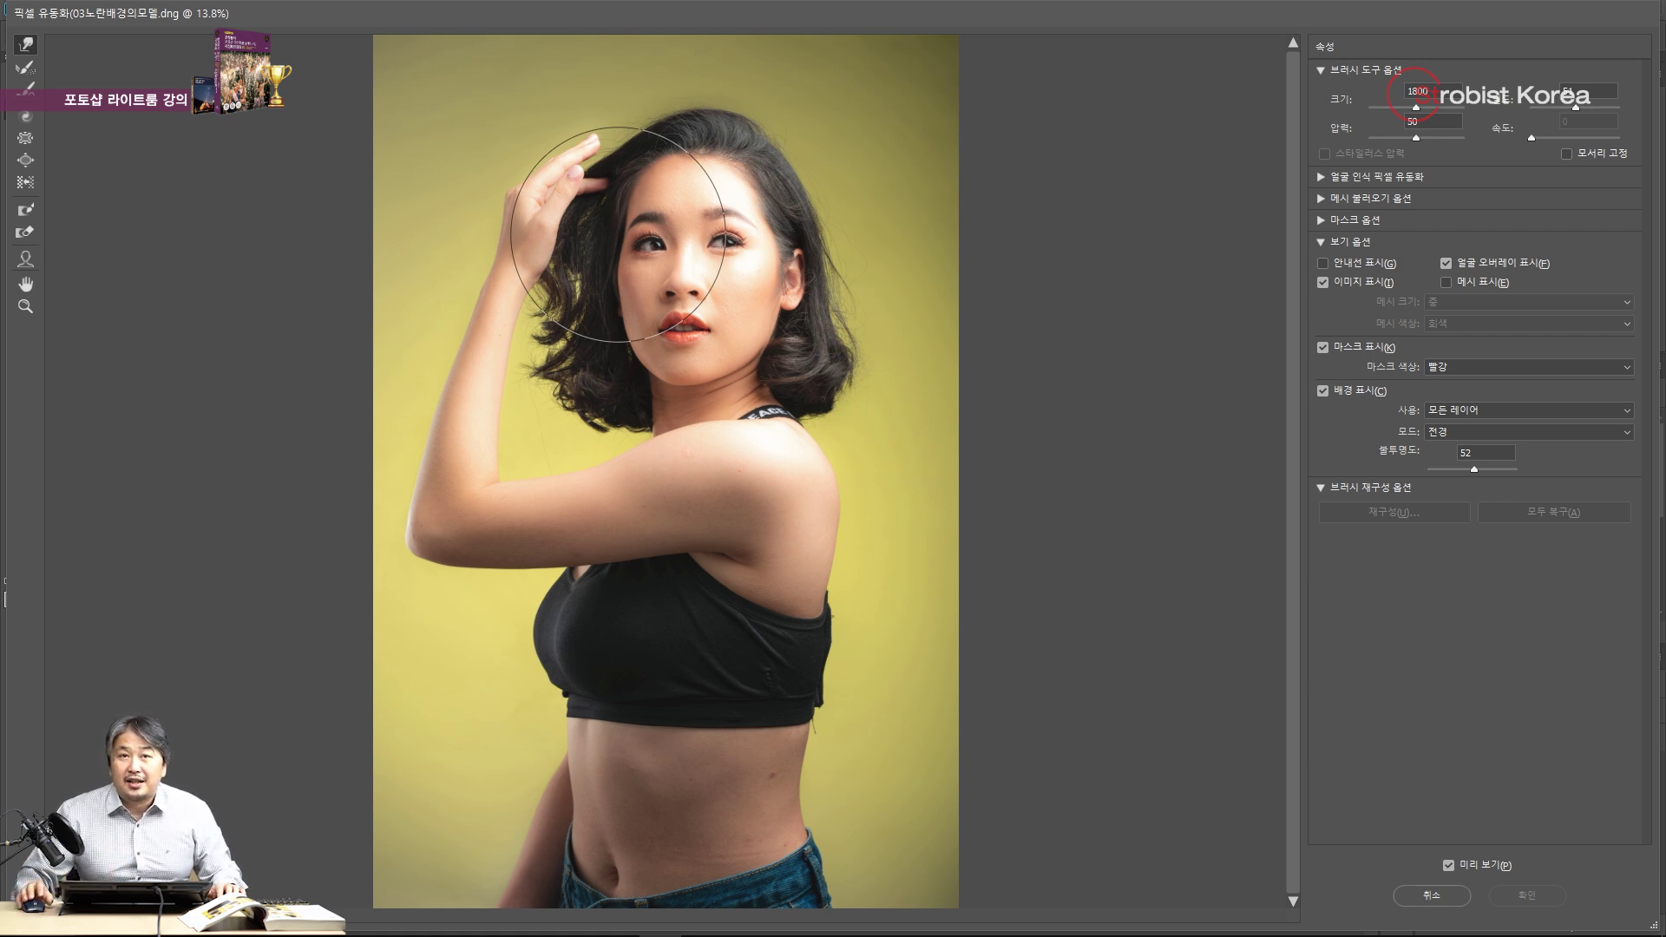
key("bracketleft")
key("bracketleft")
key("bracketleft")
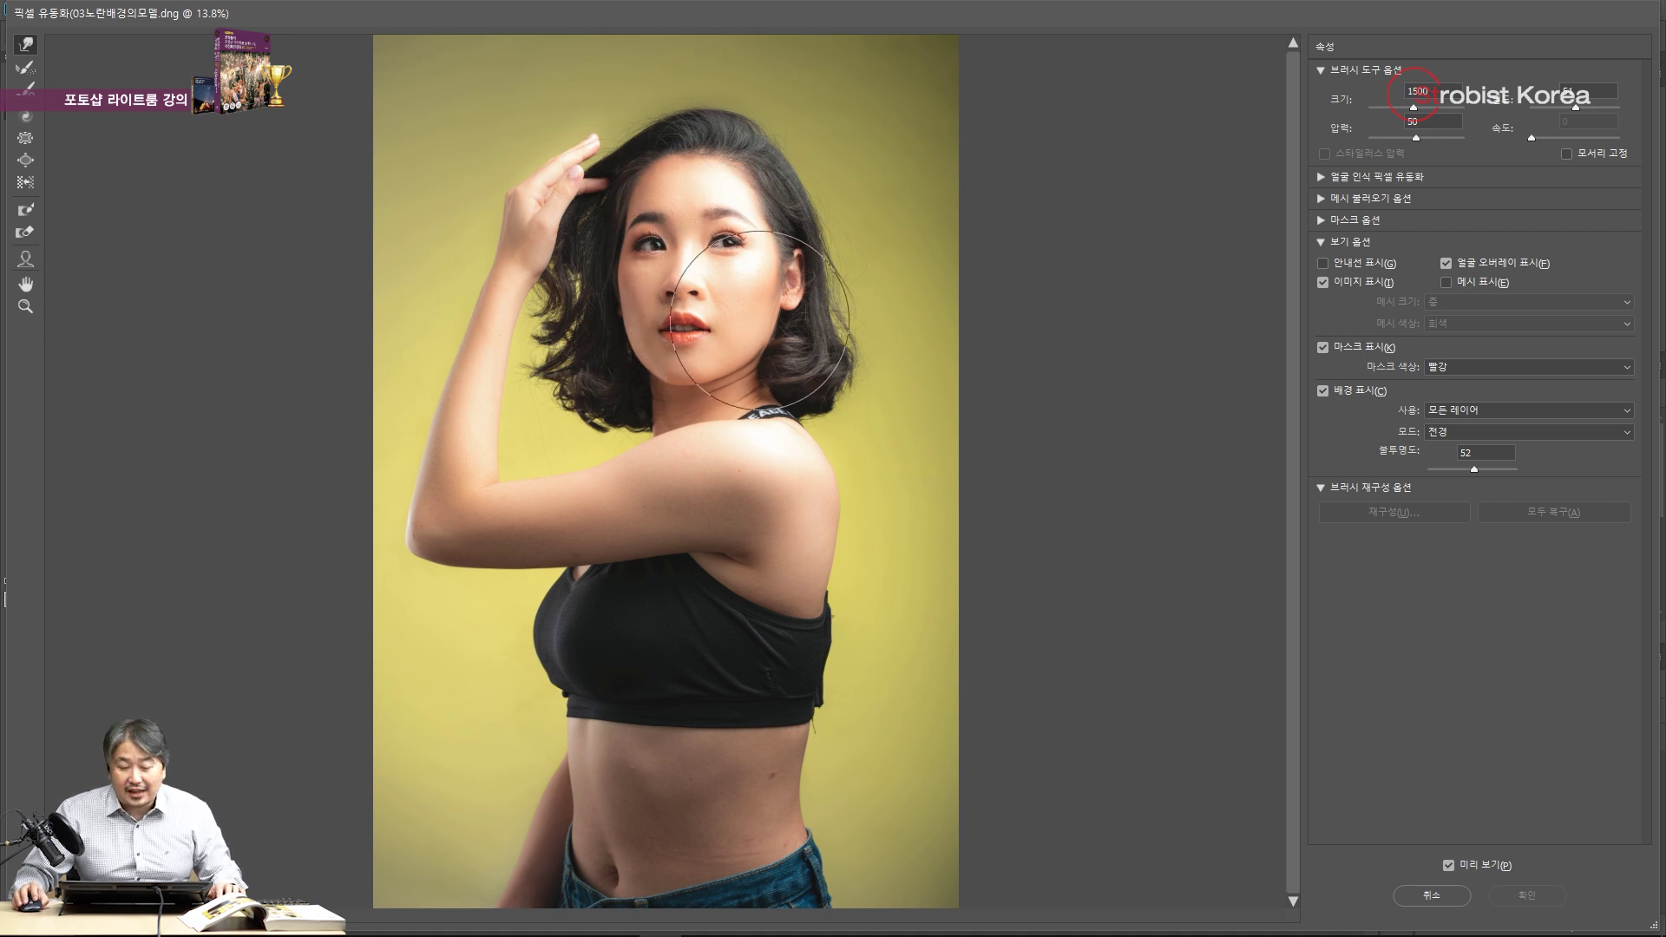
key("alt+c")
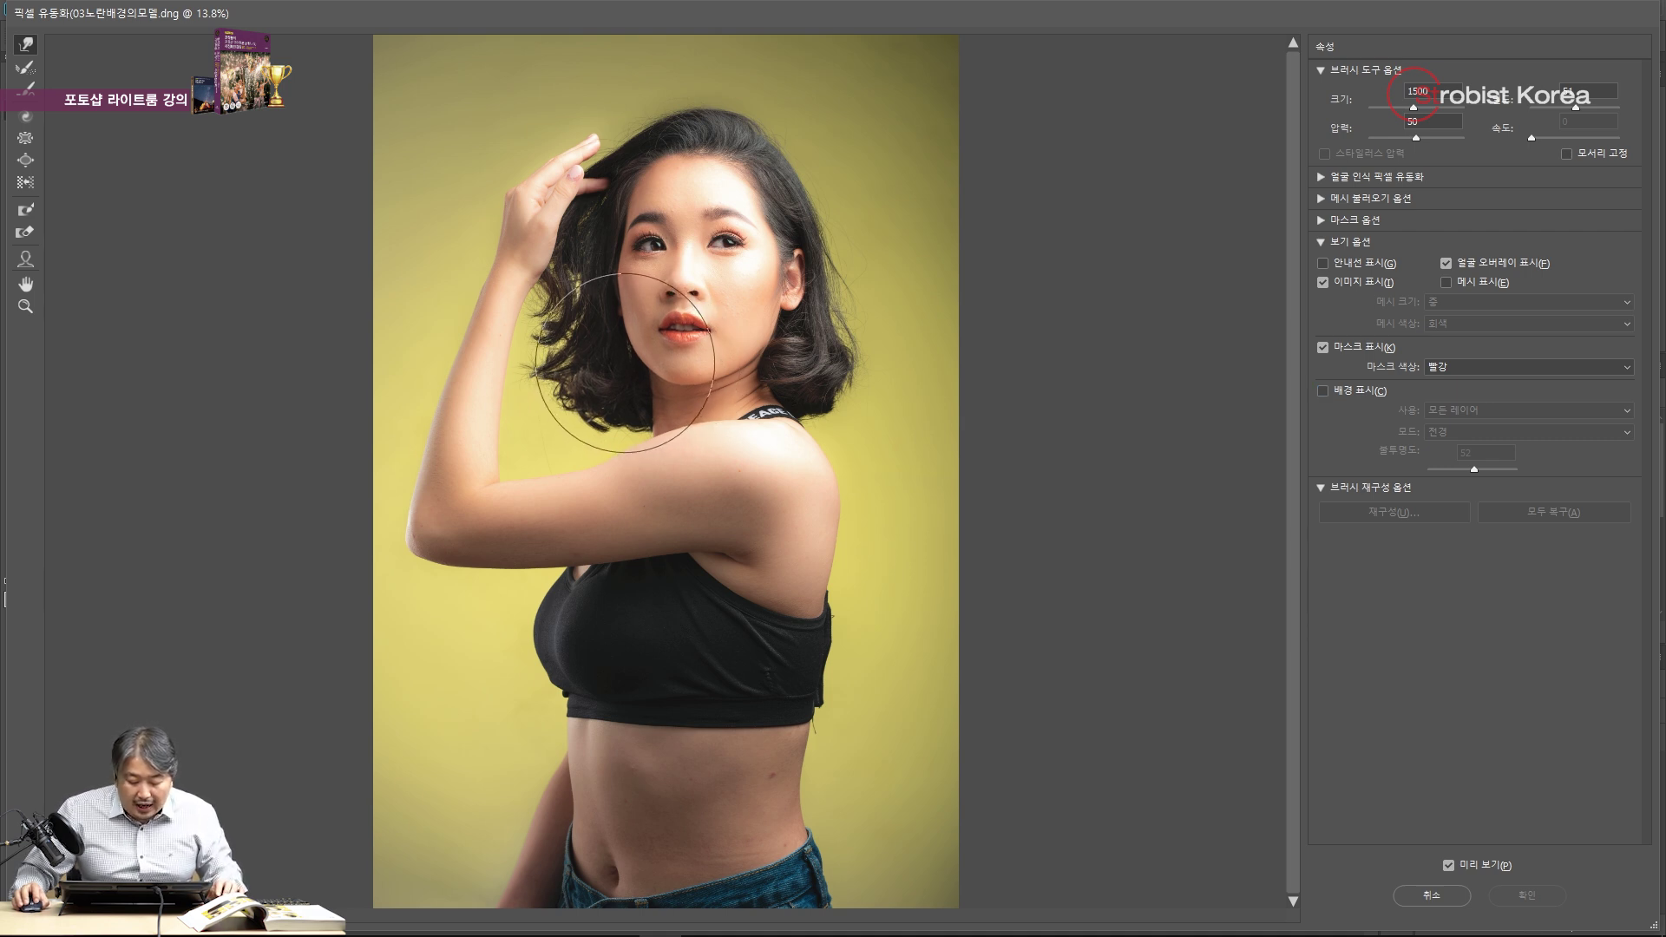
Warp the woman's jawline, back and waist inward and push the front contour of her bust outward.
left_click_drag(626, 359, 777, 317)
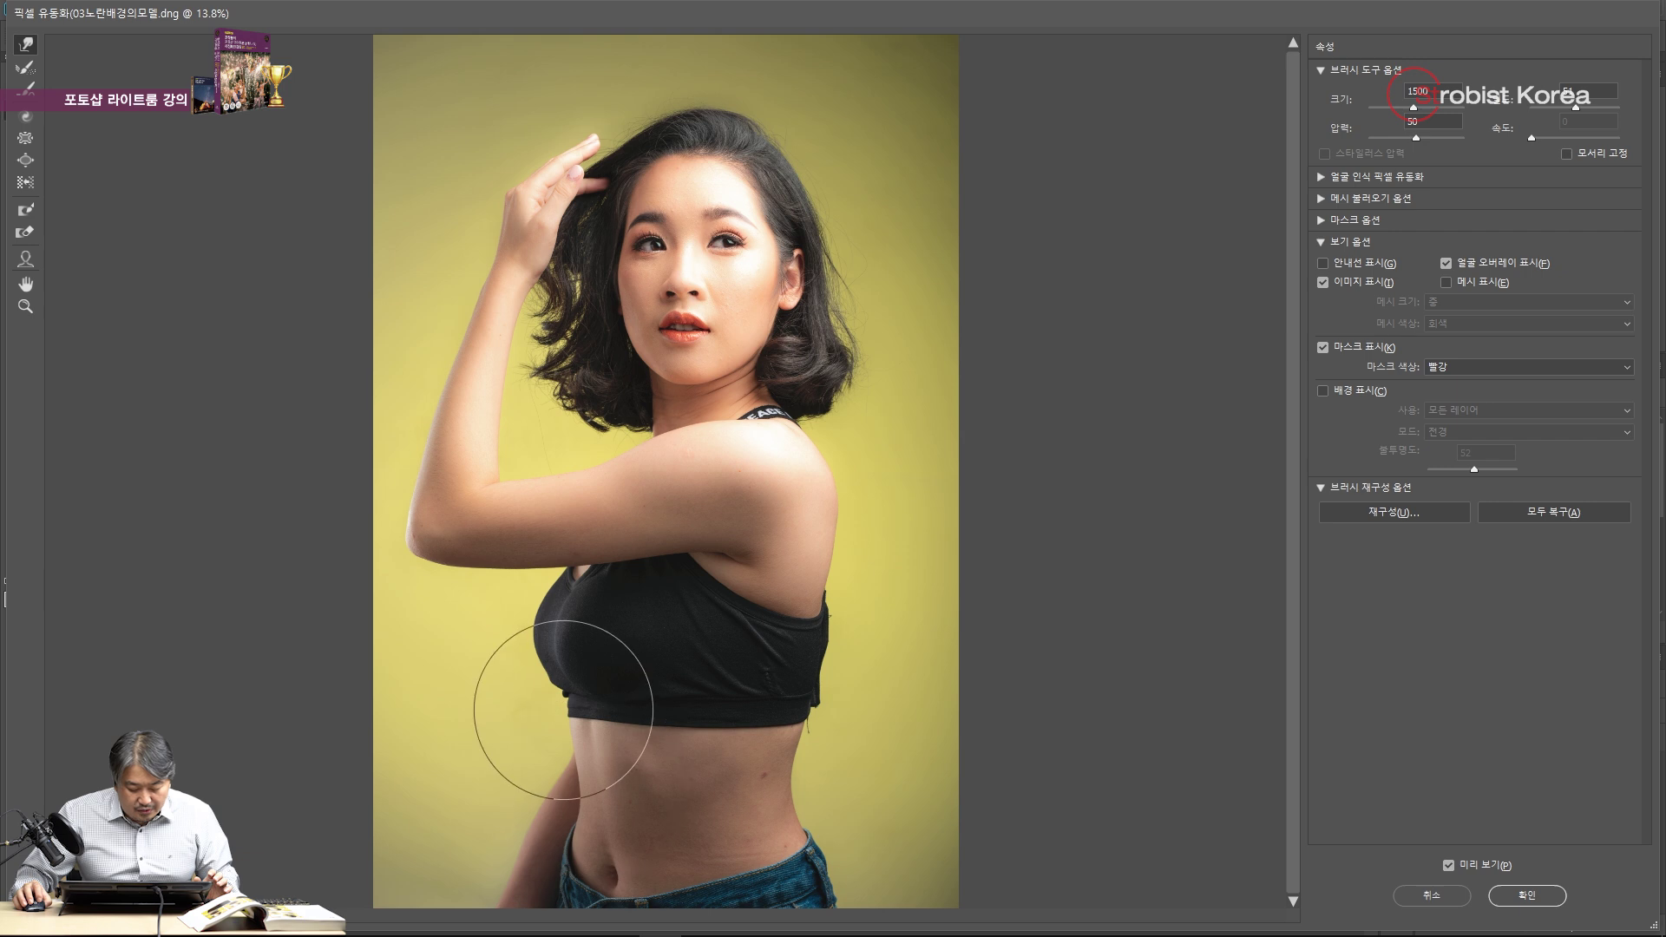
mouse_move(563, 671)
left_mouse_down()
mouse_move(539, 633)
mouse_move(506, 625)
mouse_move(561, 595)
left_mouse_up()
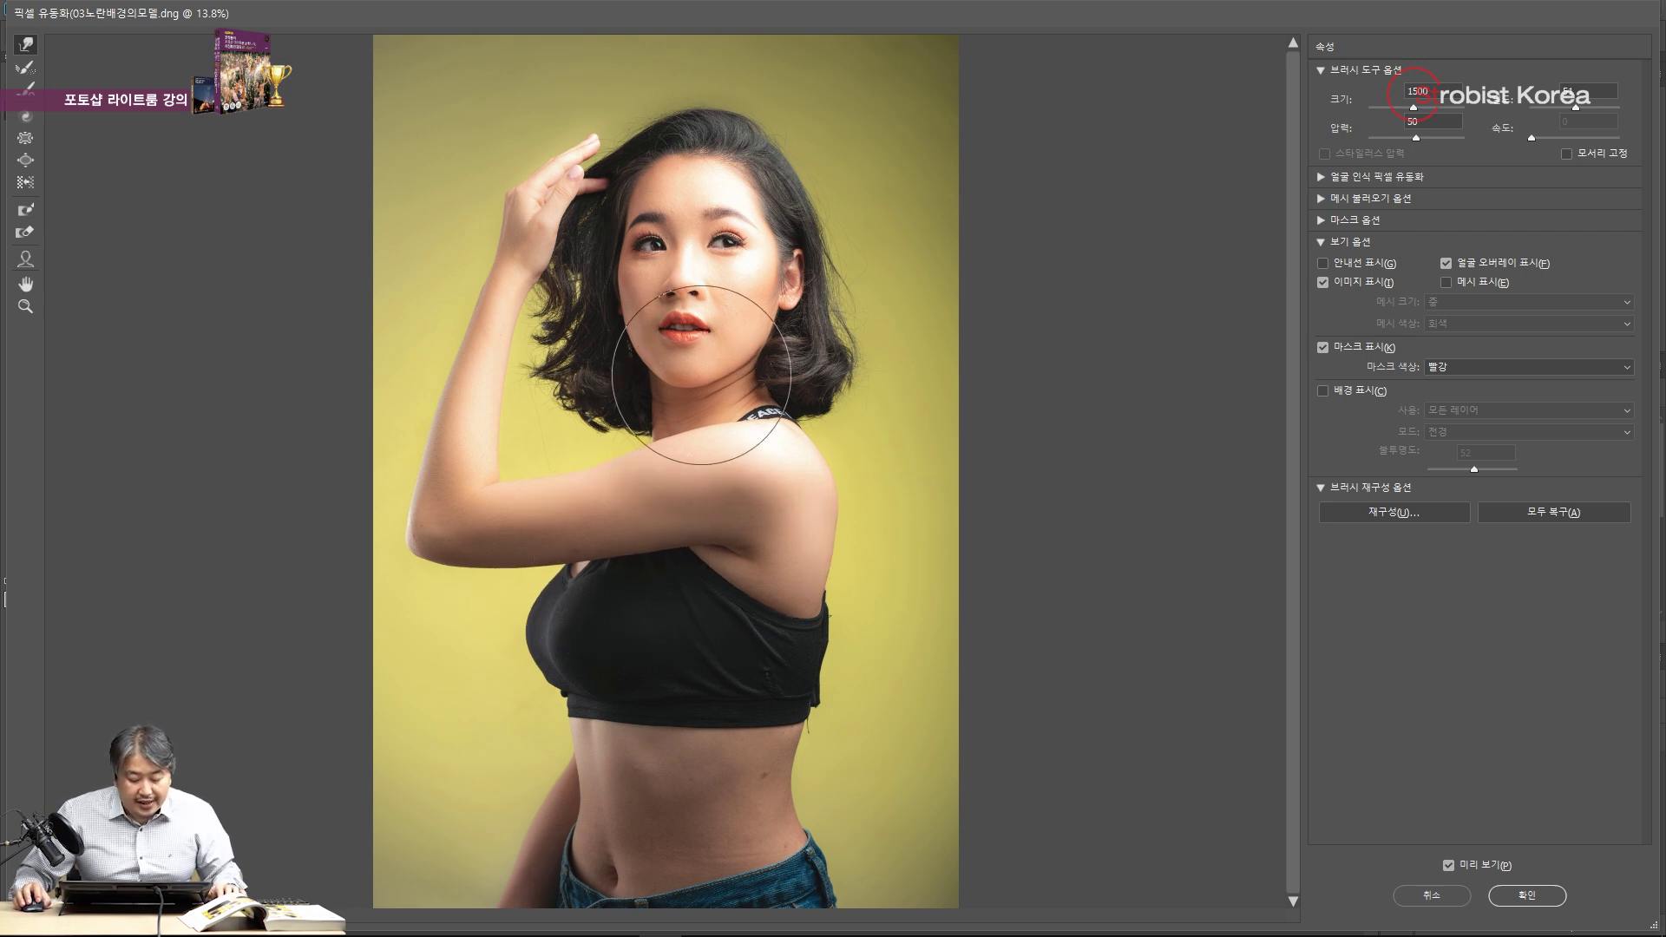
Refine the body outline with the warp brush reduced to 1200 and 700, pushing the bust and hip contours slightly outward.
key("bracketleft")
key("bracketleft")
key("bracketleft")
key("bracketleft")
key("bracketleft")
key("bracketleft")
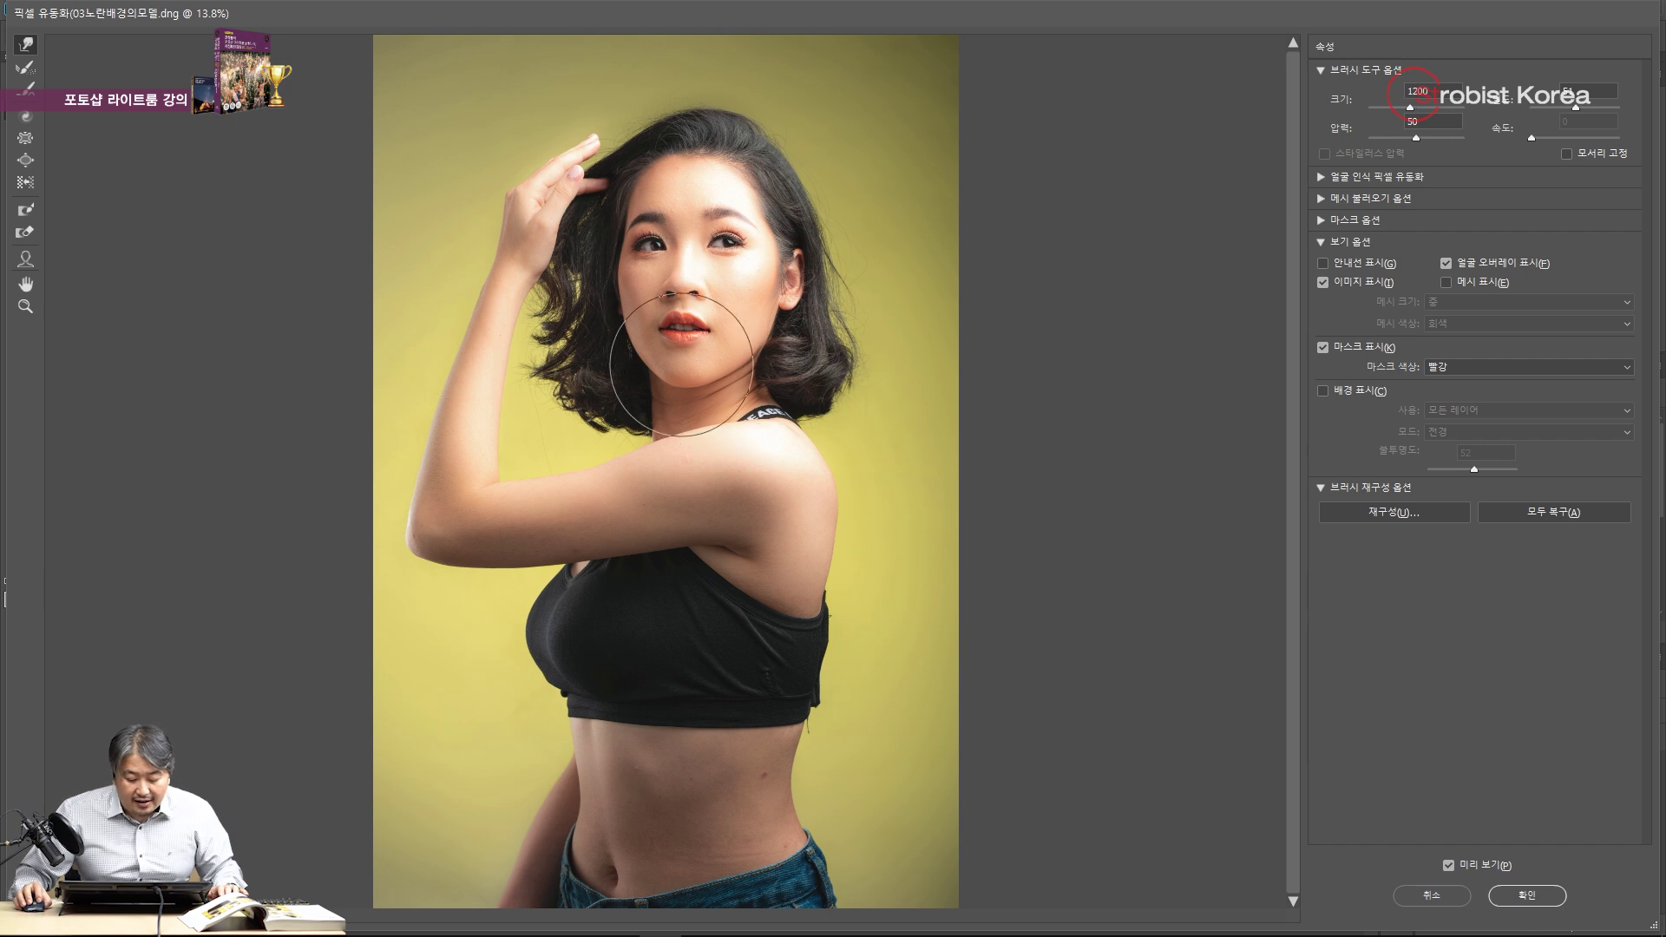
key("bracketleft")
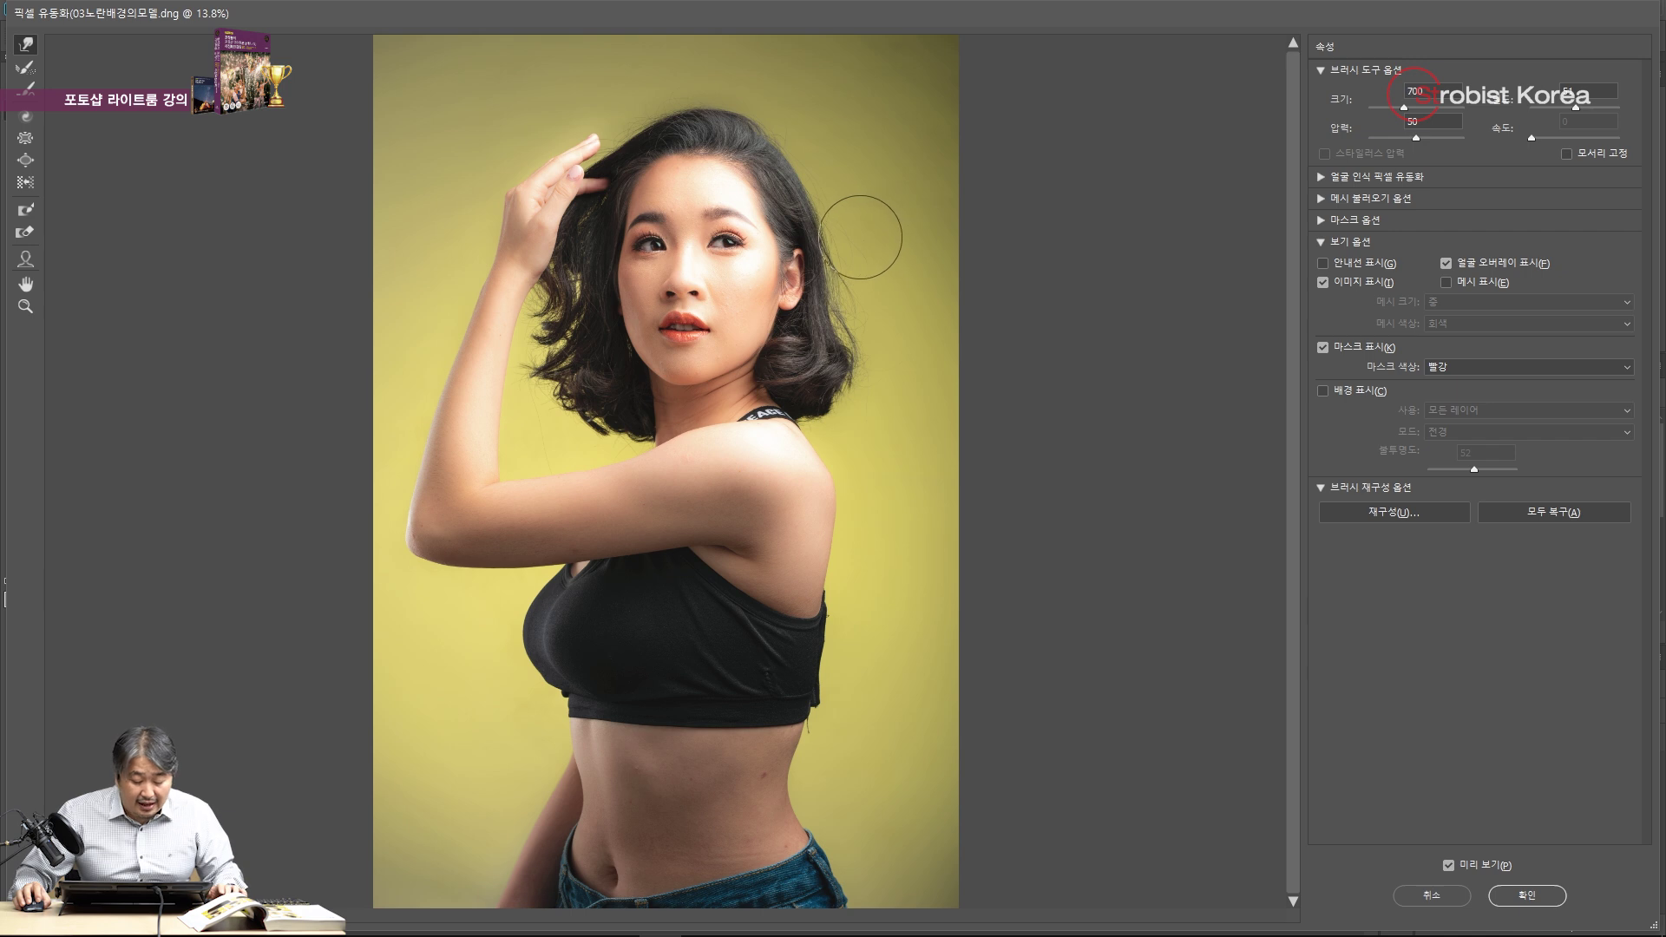
Smooth the lower back edge of the black top with the warp brush, varying its size between 300 and 600.
key("bracketleft")
key("bracketleft")
key("bracketleft")
key("bracketleft")
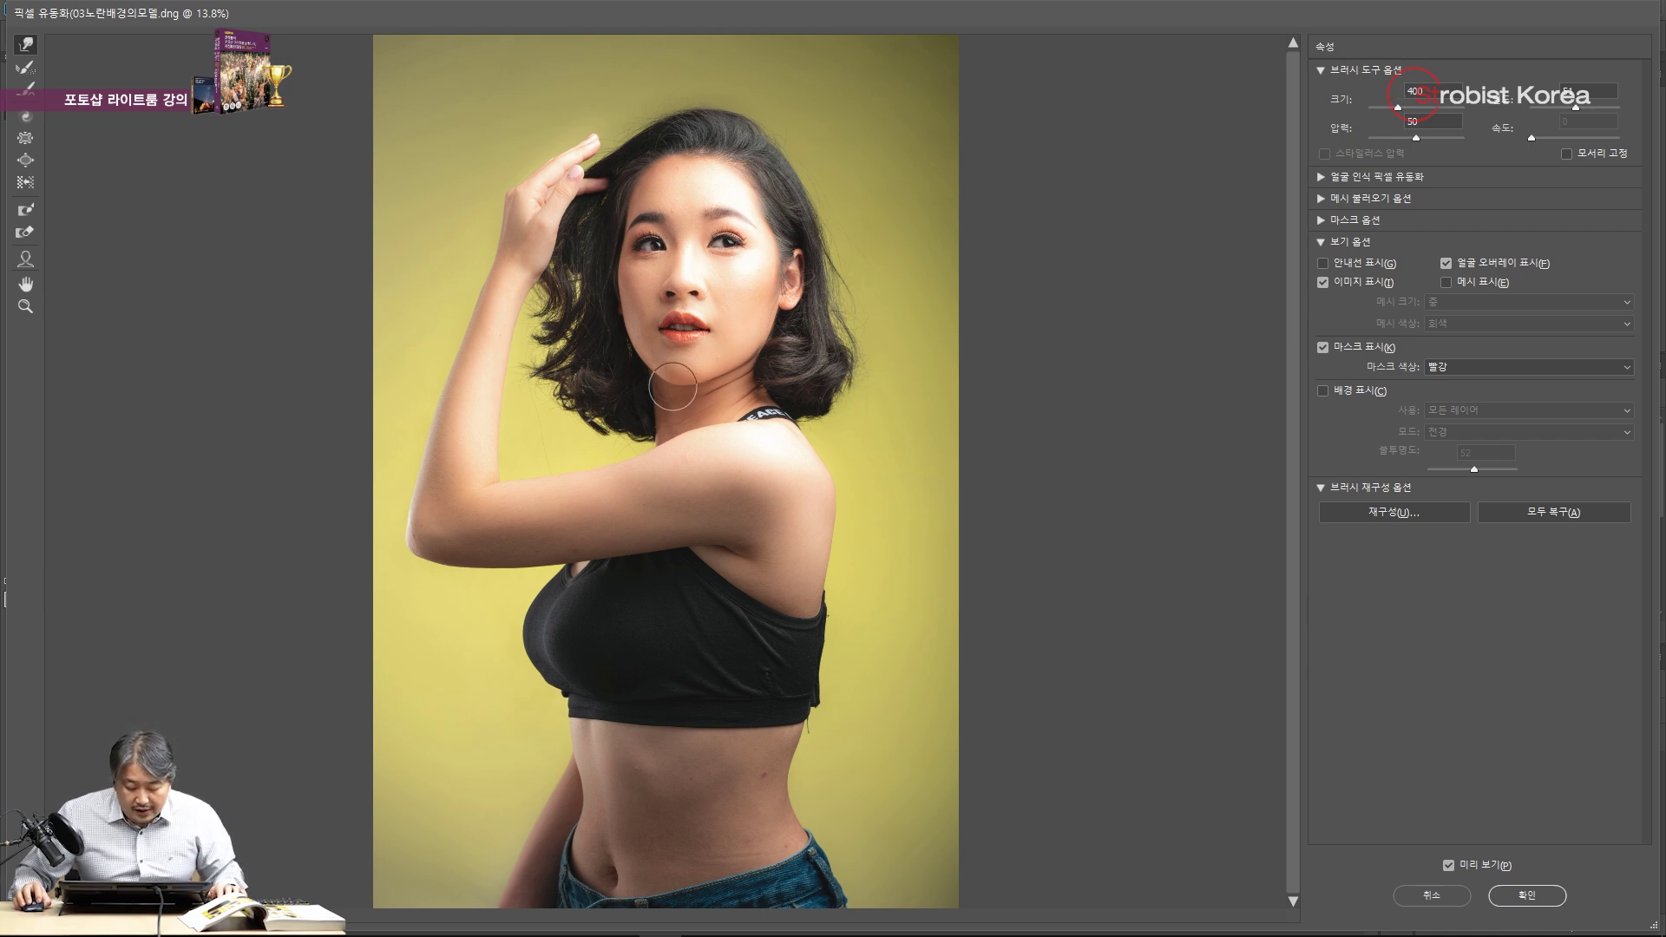
key("bracketleft")
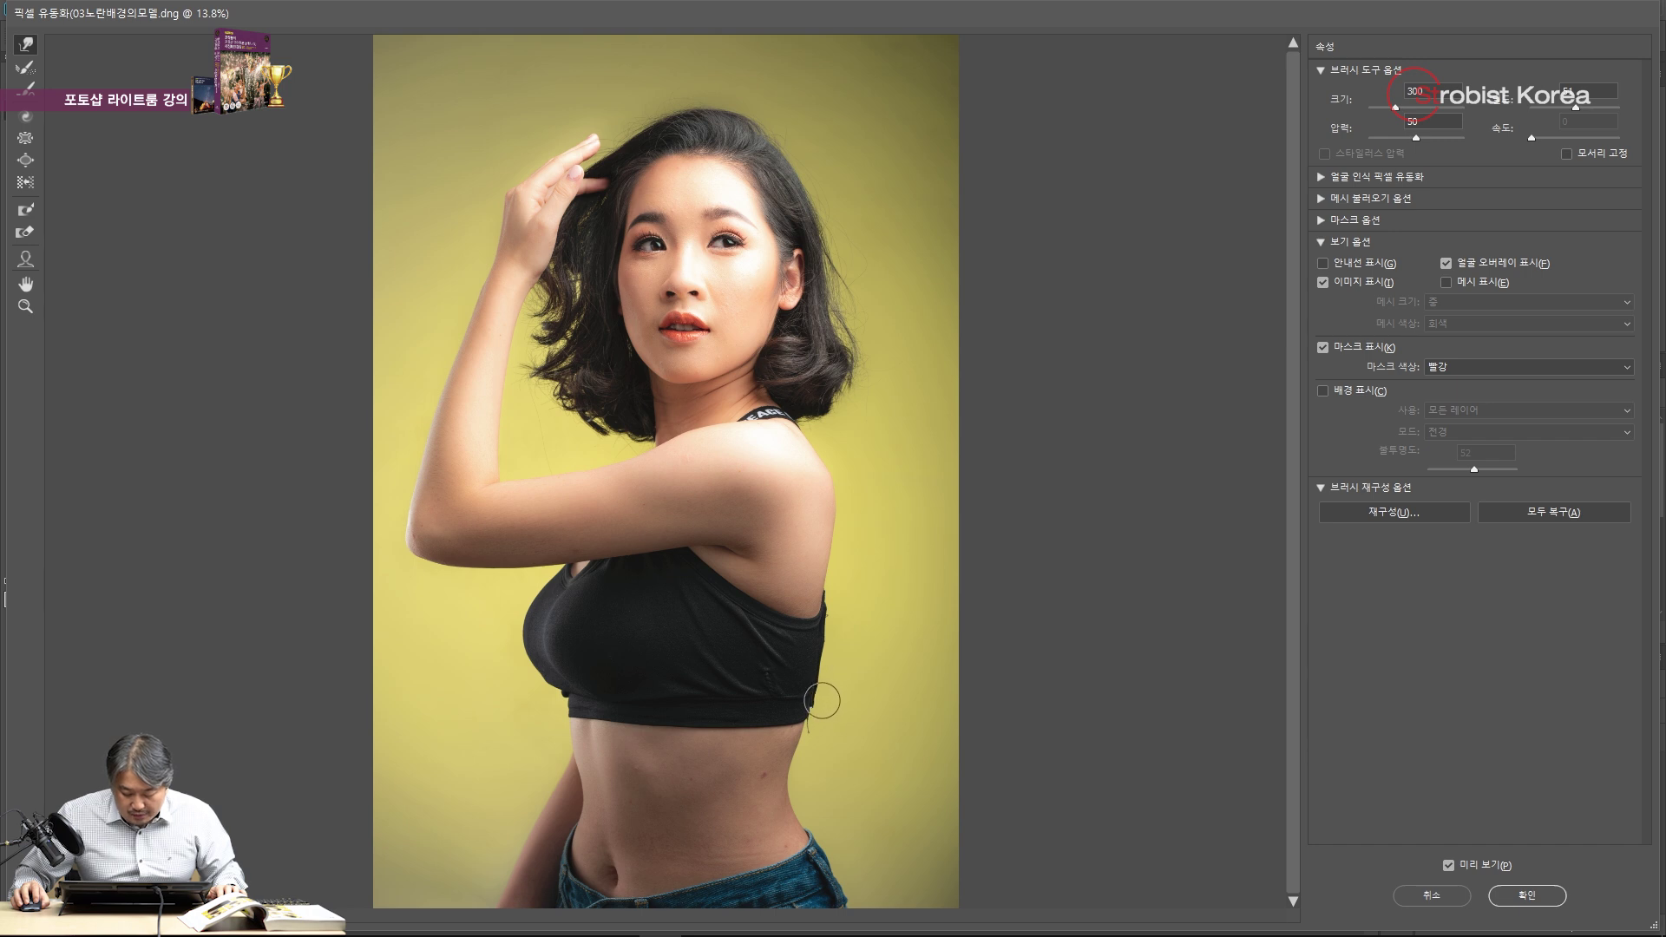
key("bracketright")
key("bracketright")
key("bracketright")
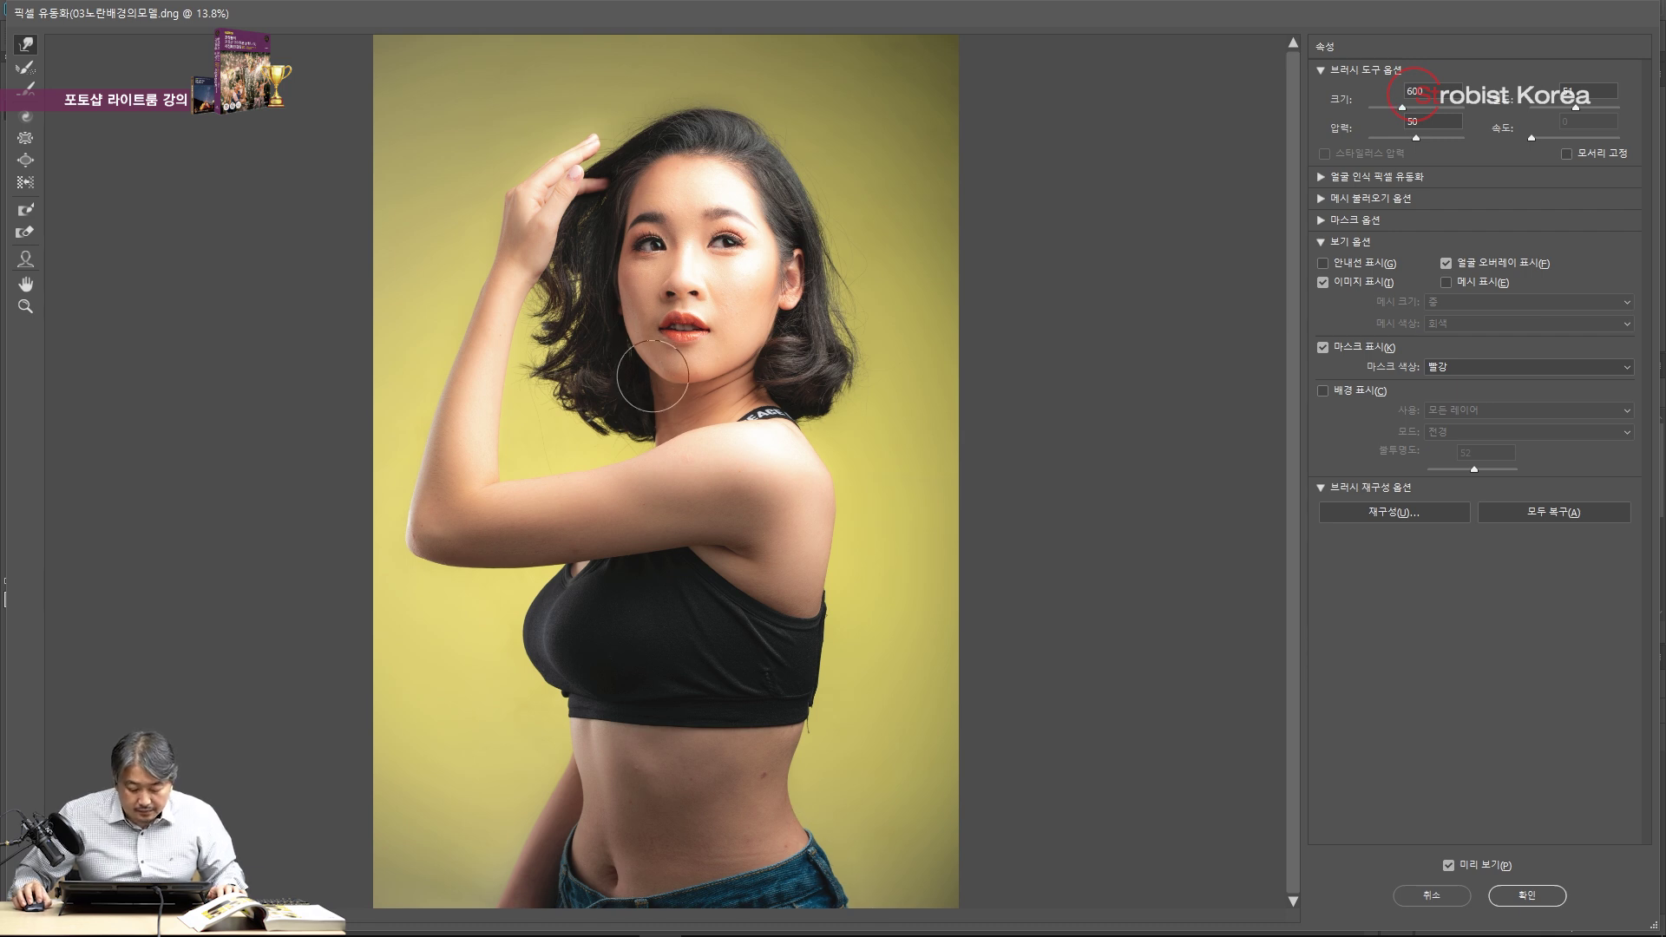
key("bracketleft")
key("bracketleft")
key("bracketleft")
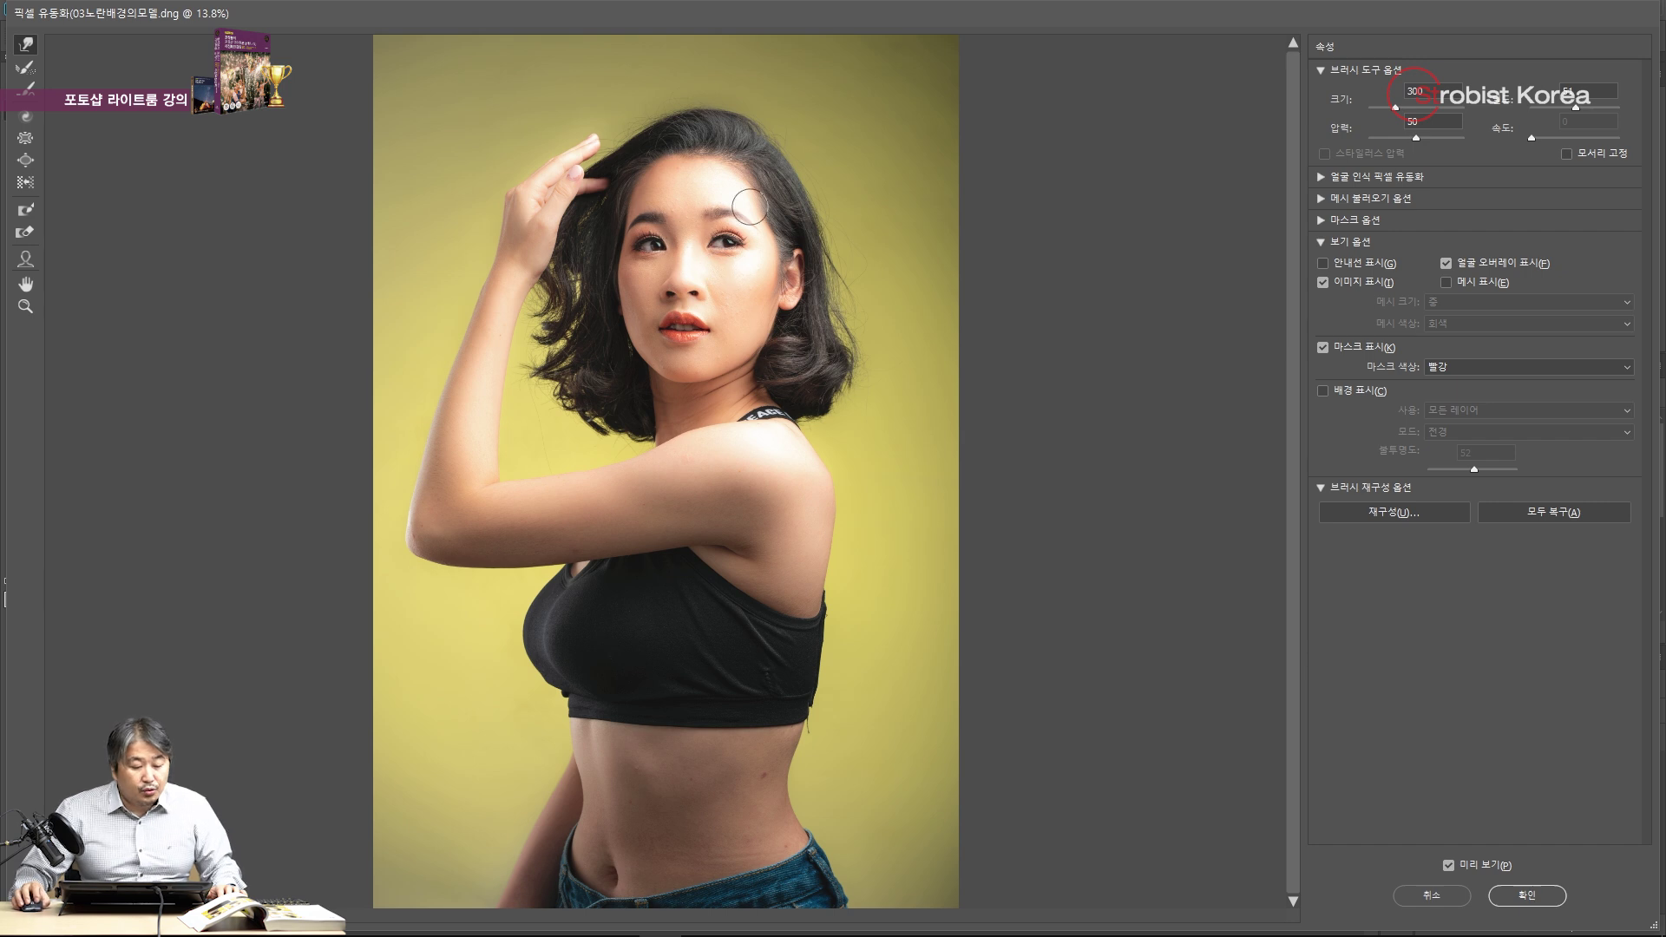
Enlarge the woman's eyes slightly with the Bloat tool at a brush size of 600.
left_click(25, 160)
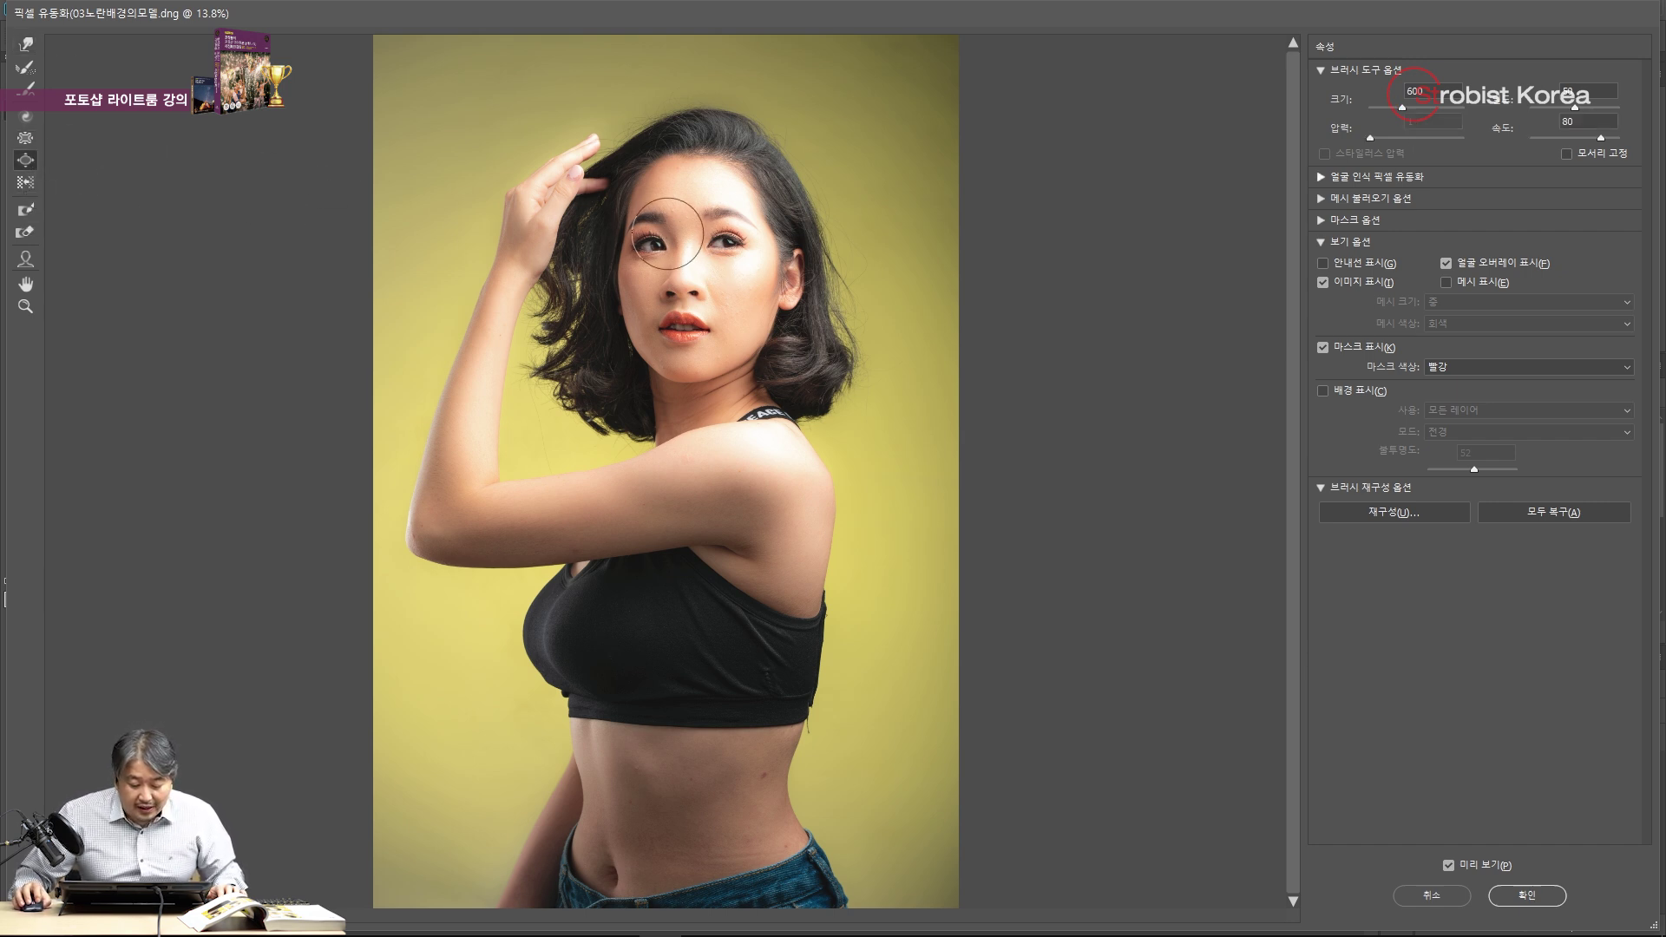
key("bracketleft")
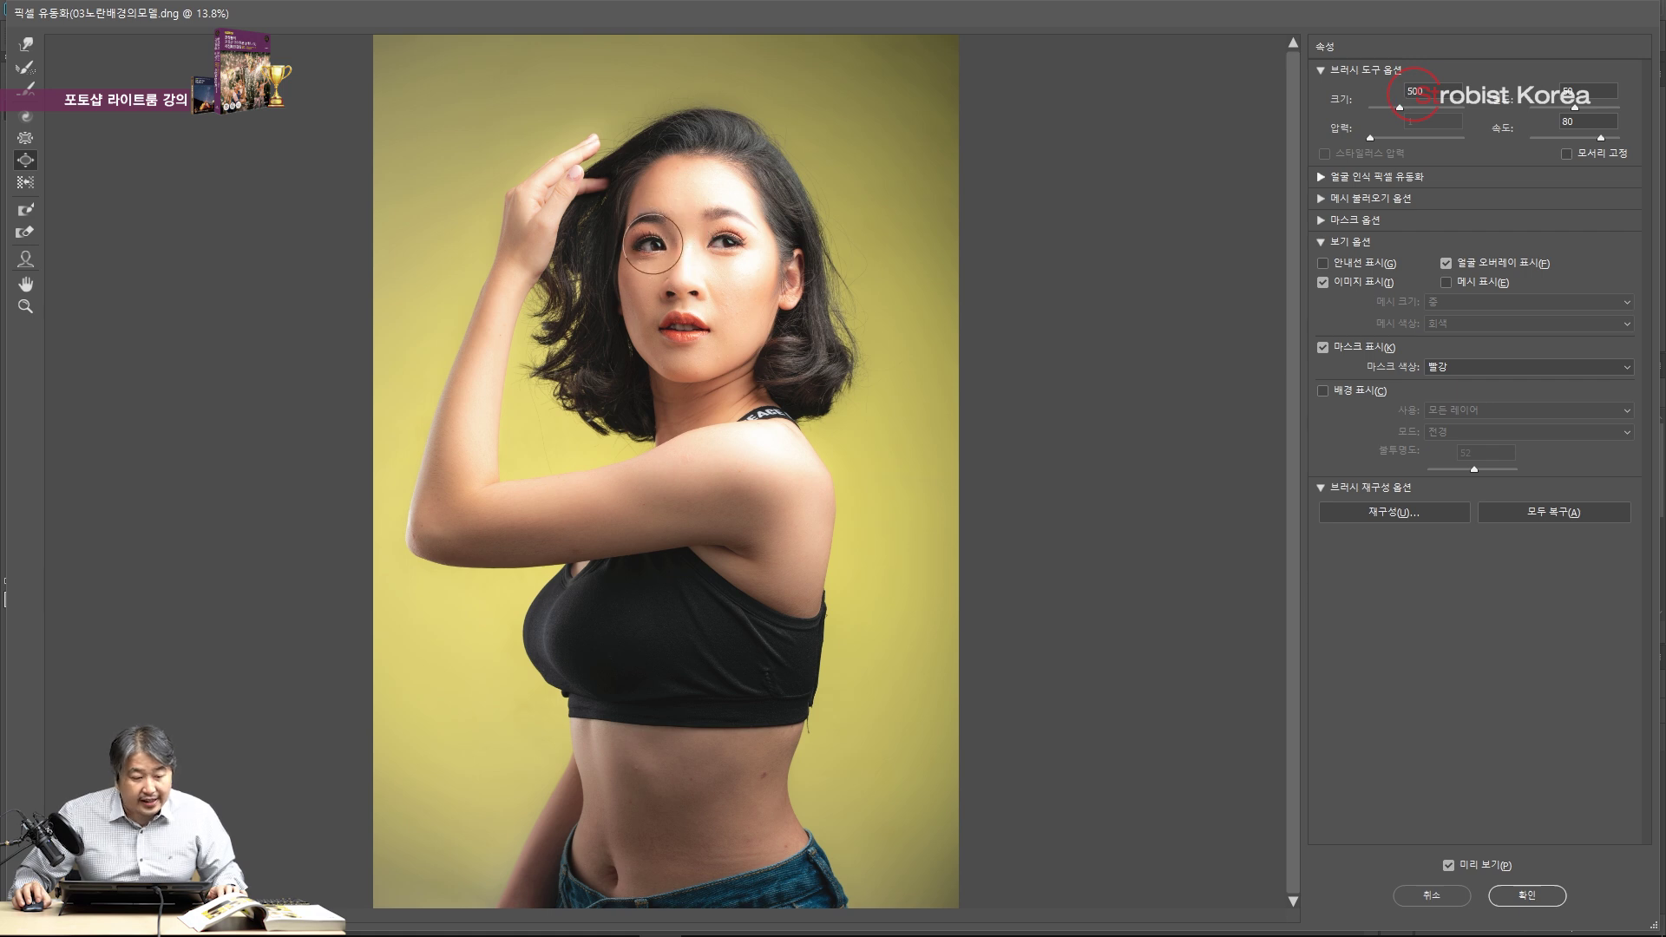
key("bracketright")
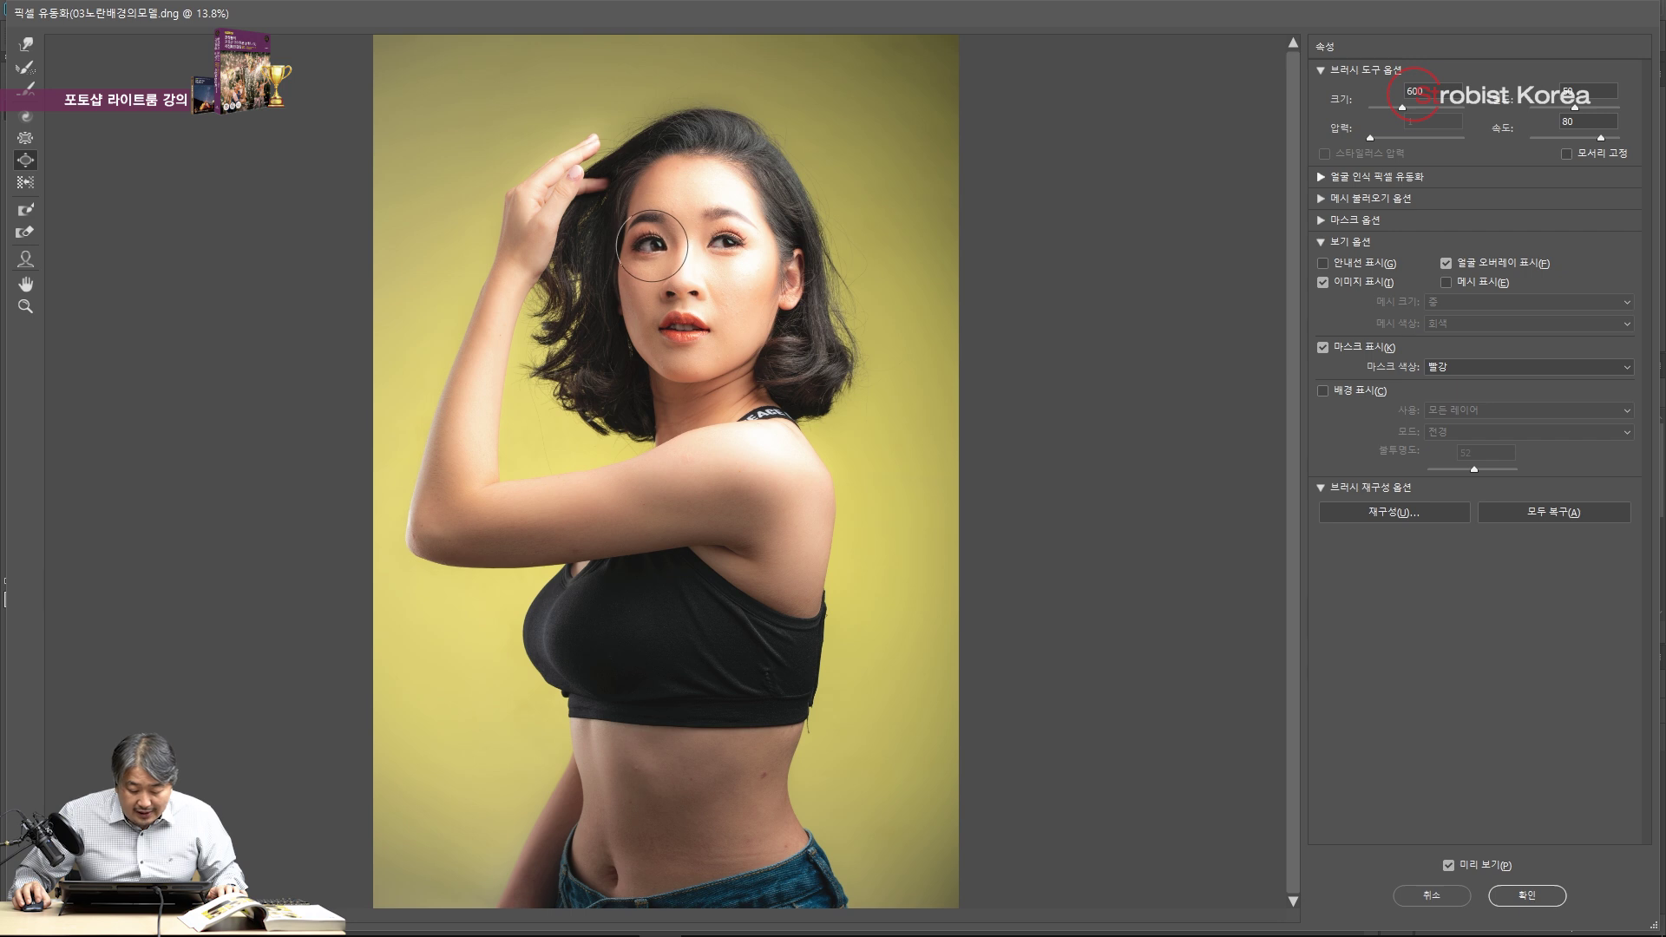
left_click(728, 244)
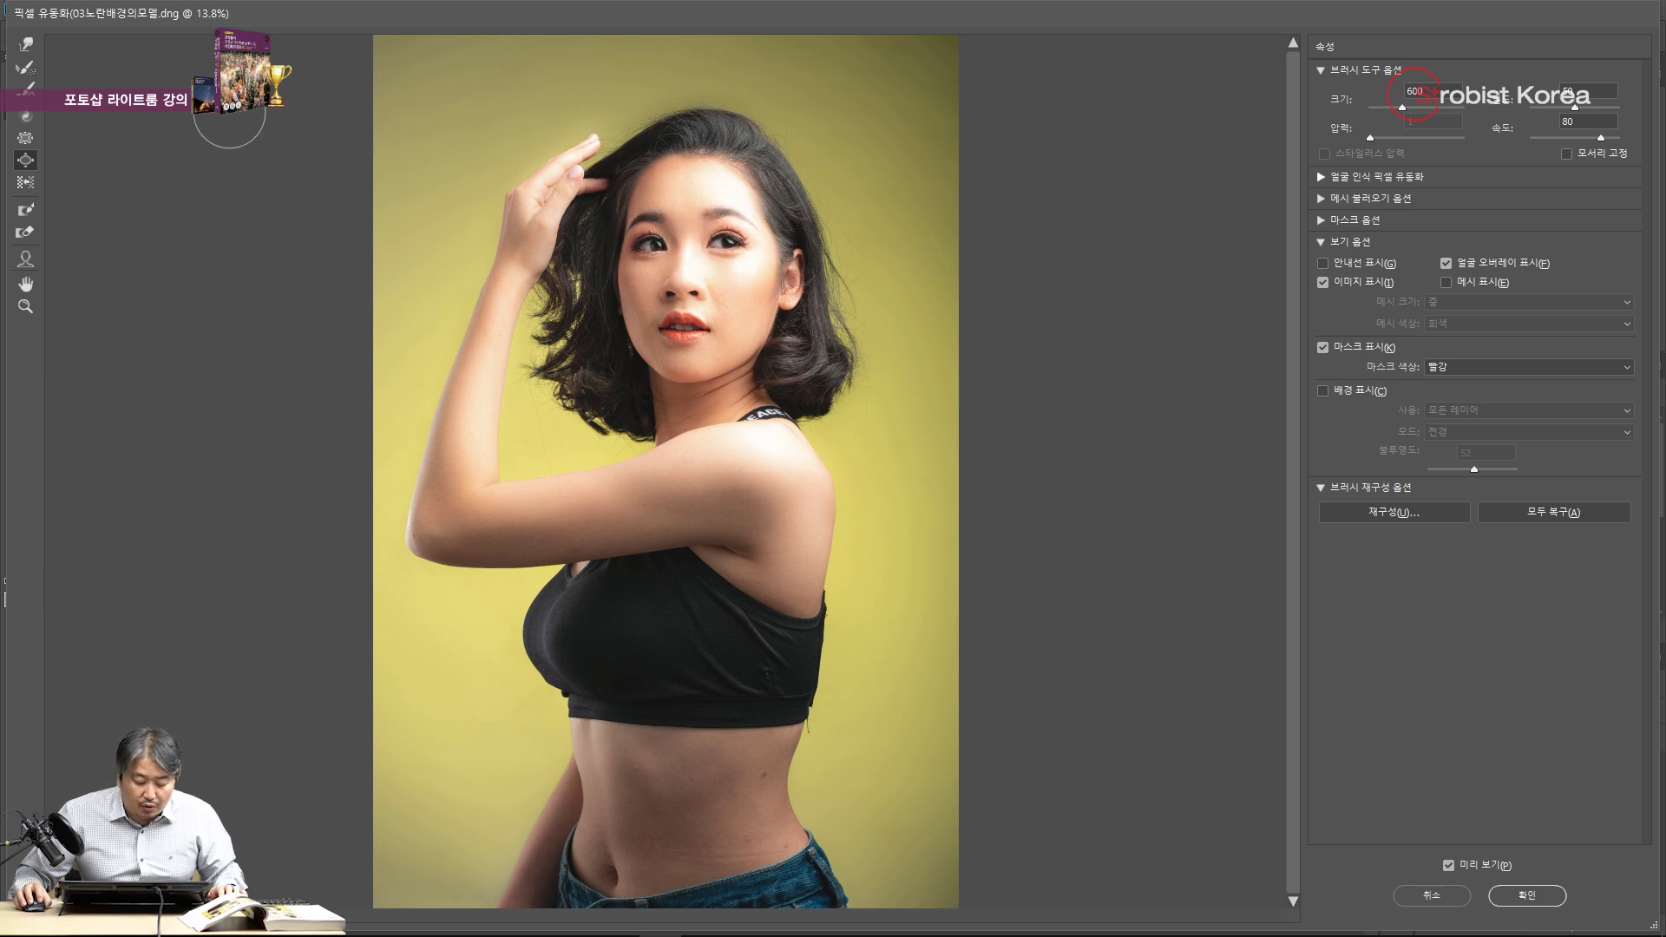
Return to the Forward Warp tool with a brush size of 800 and apply the Liquify reshaping to the photo.
left_click(25, 44)
key("bracketright")
key("bracketright")
key("bracketright")
key("bracketright")
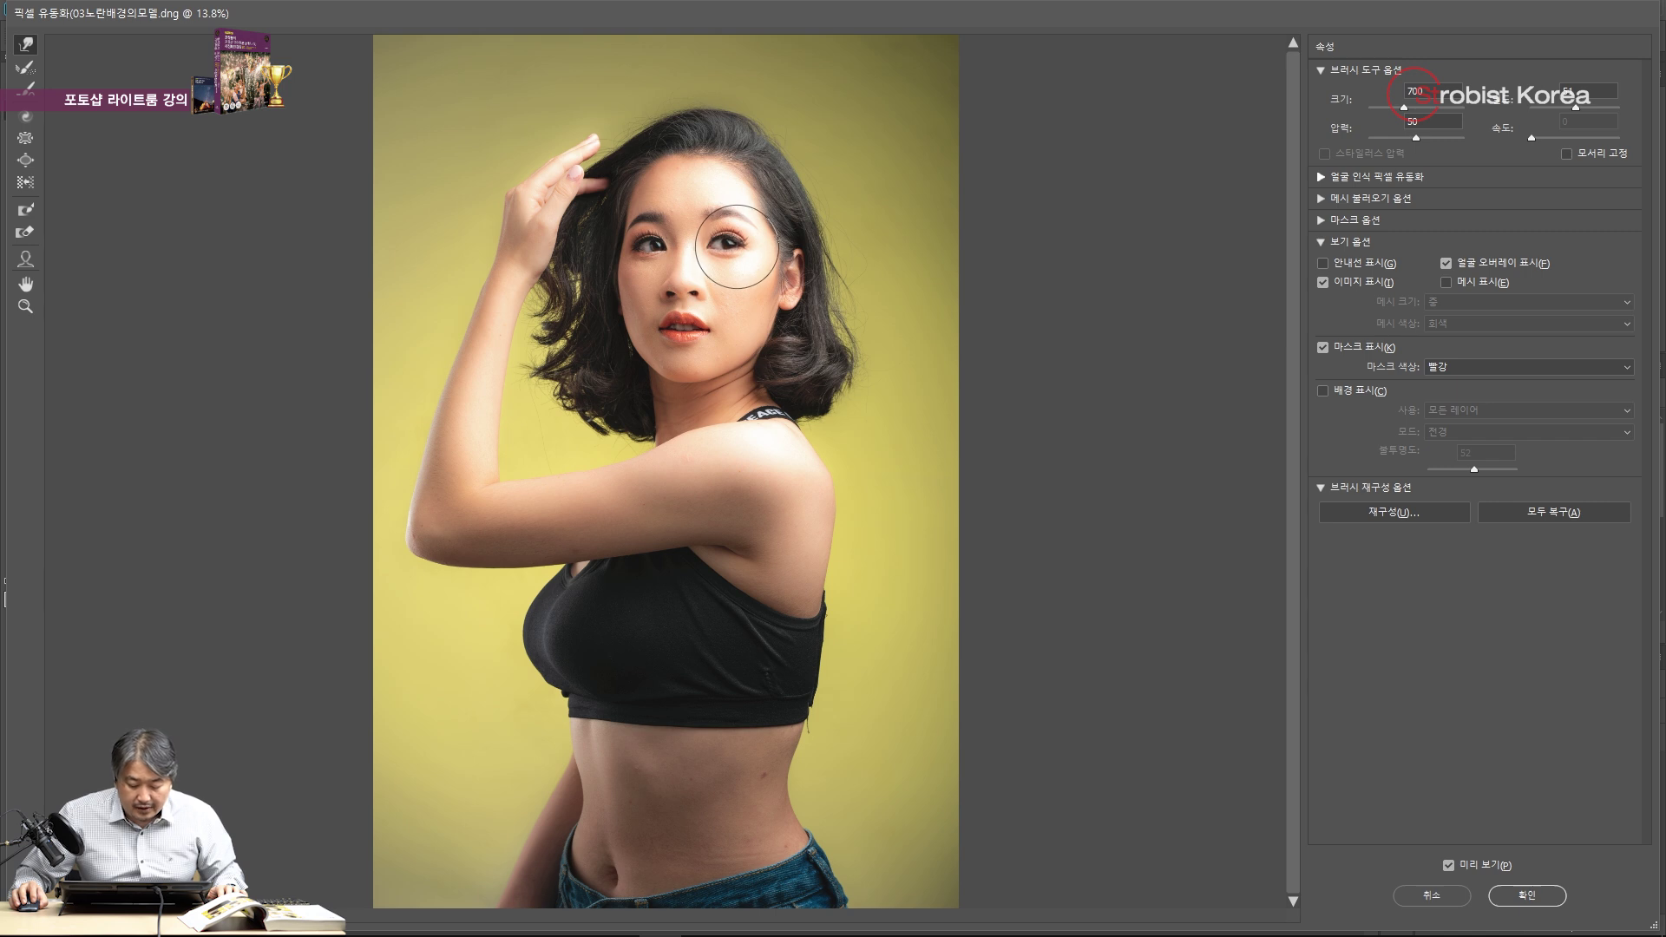
key("bracketright")
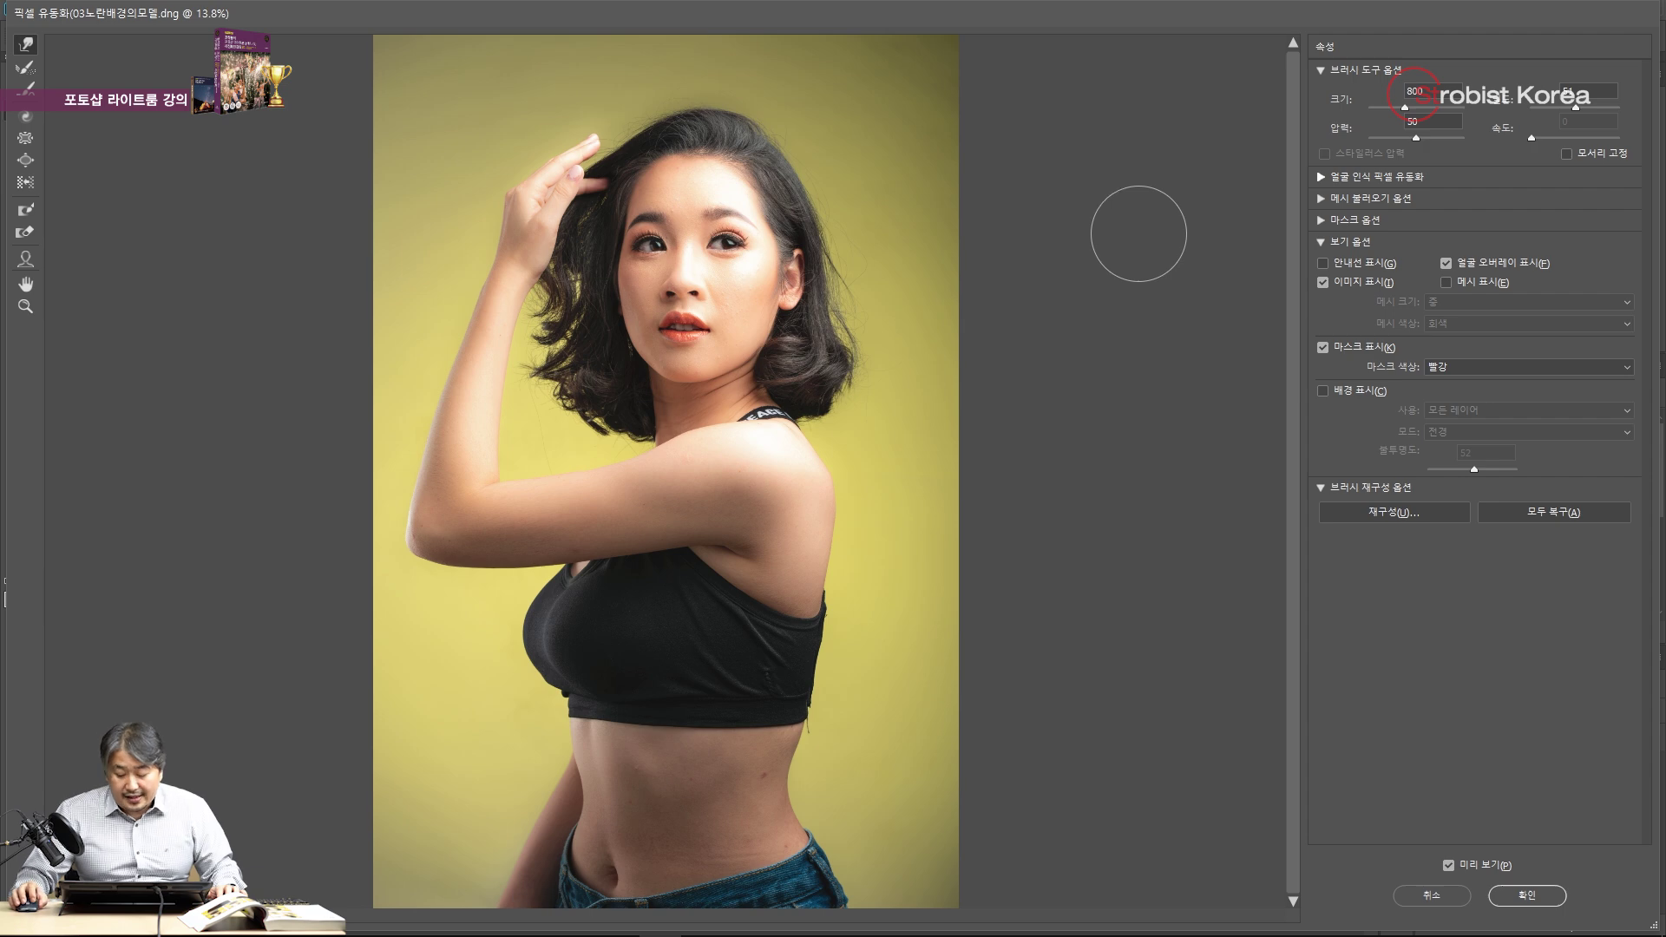
left_click(1527, 897)
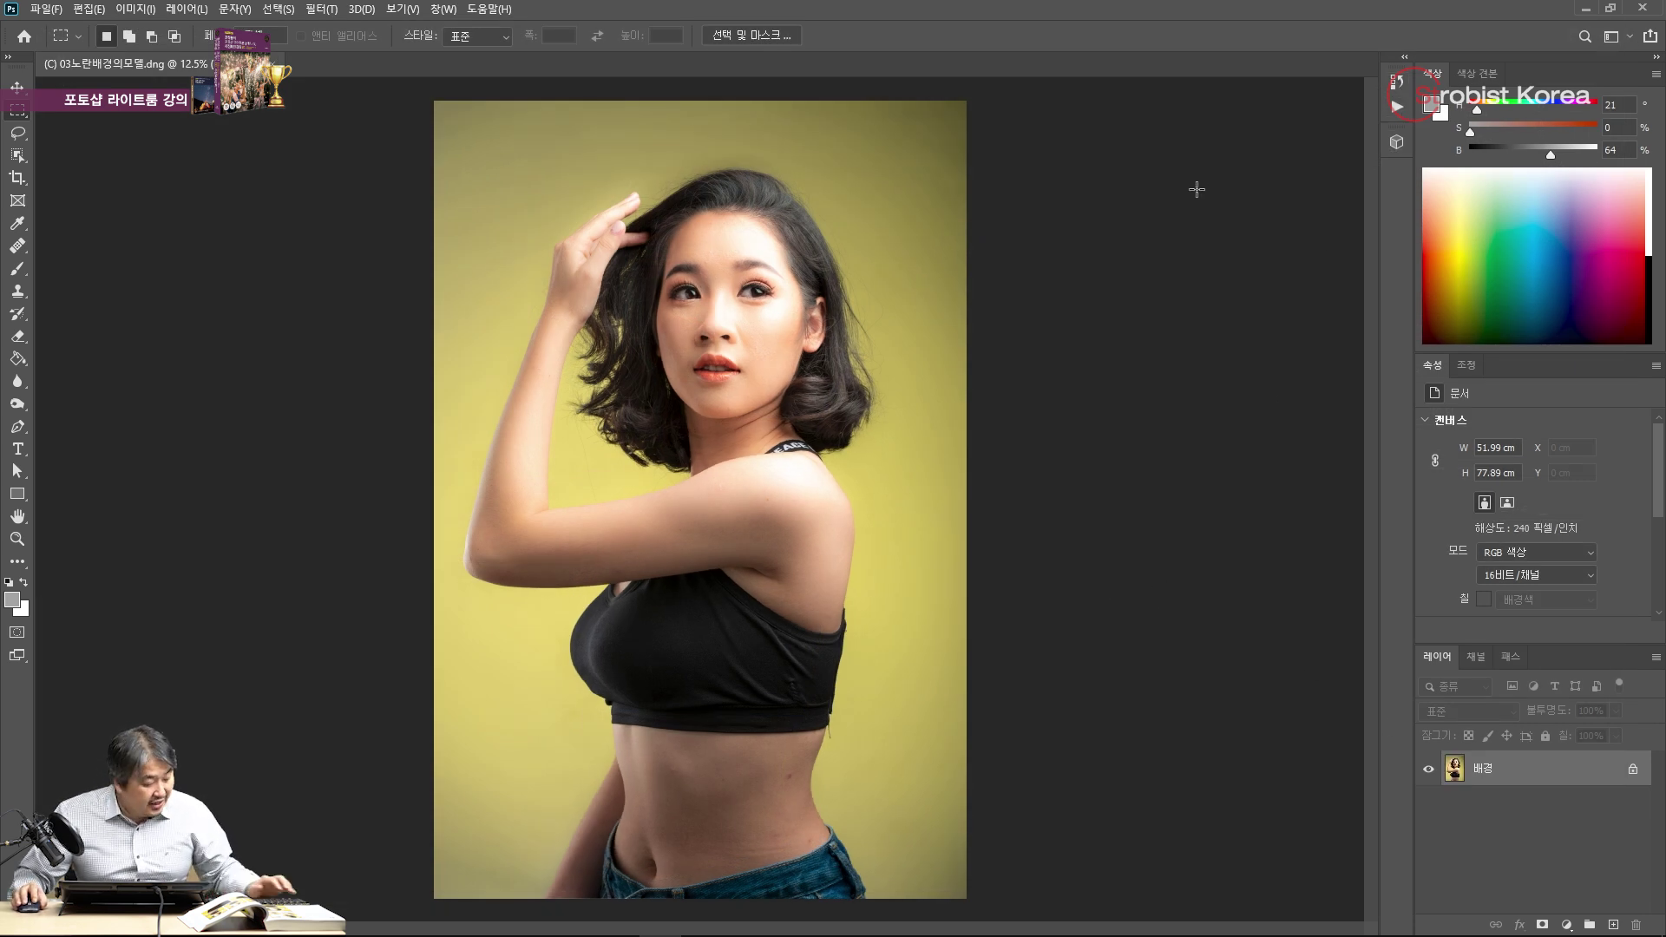
Compare the portrait before and after Liquify by repeatedly undoing and redoing the filter, ending on the reshaped version.
key("ctrl+z")
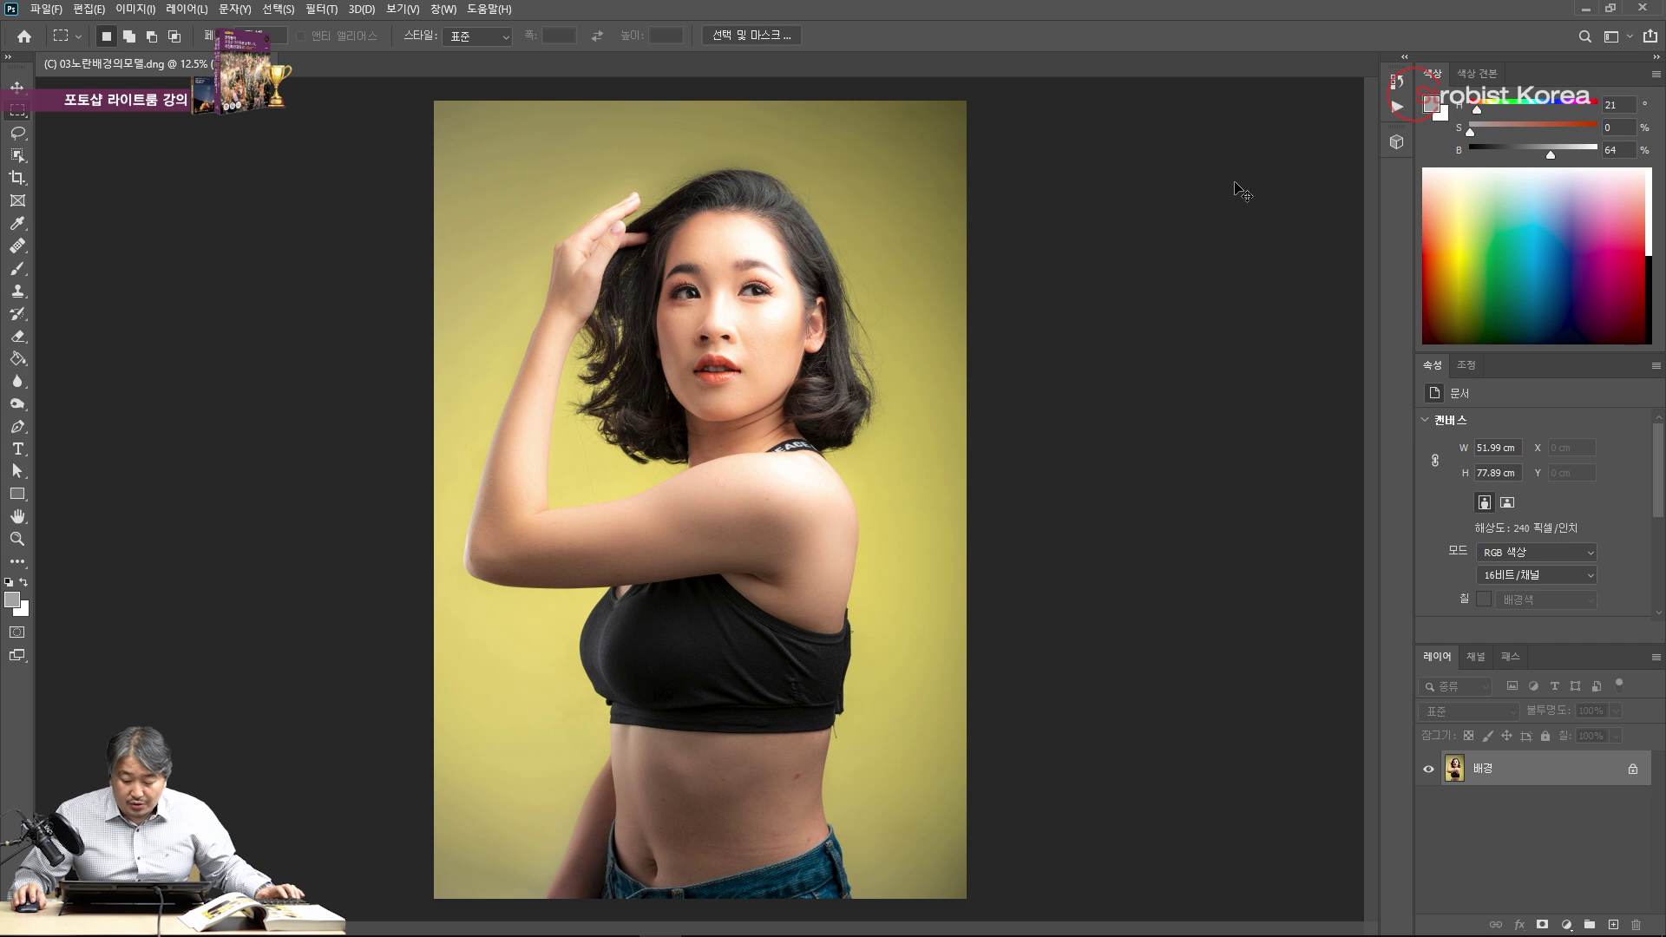
key("ctrl+shift+z")
key("ctrl+z")
key("ctrl+shift+z")
key("ctrl+z")
key("ctrl+shift+z")
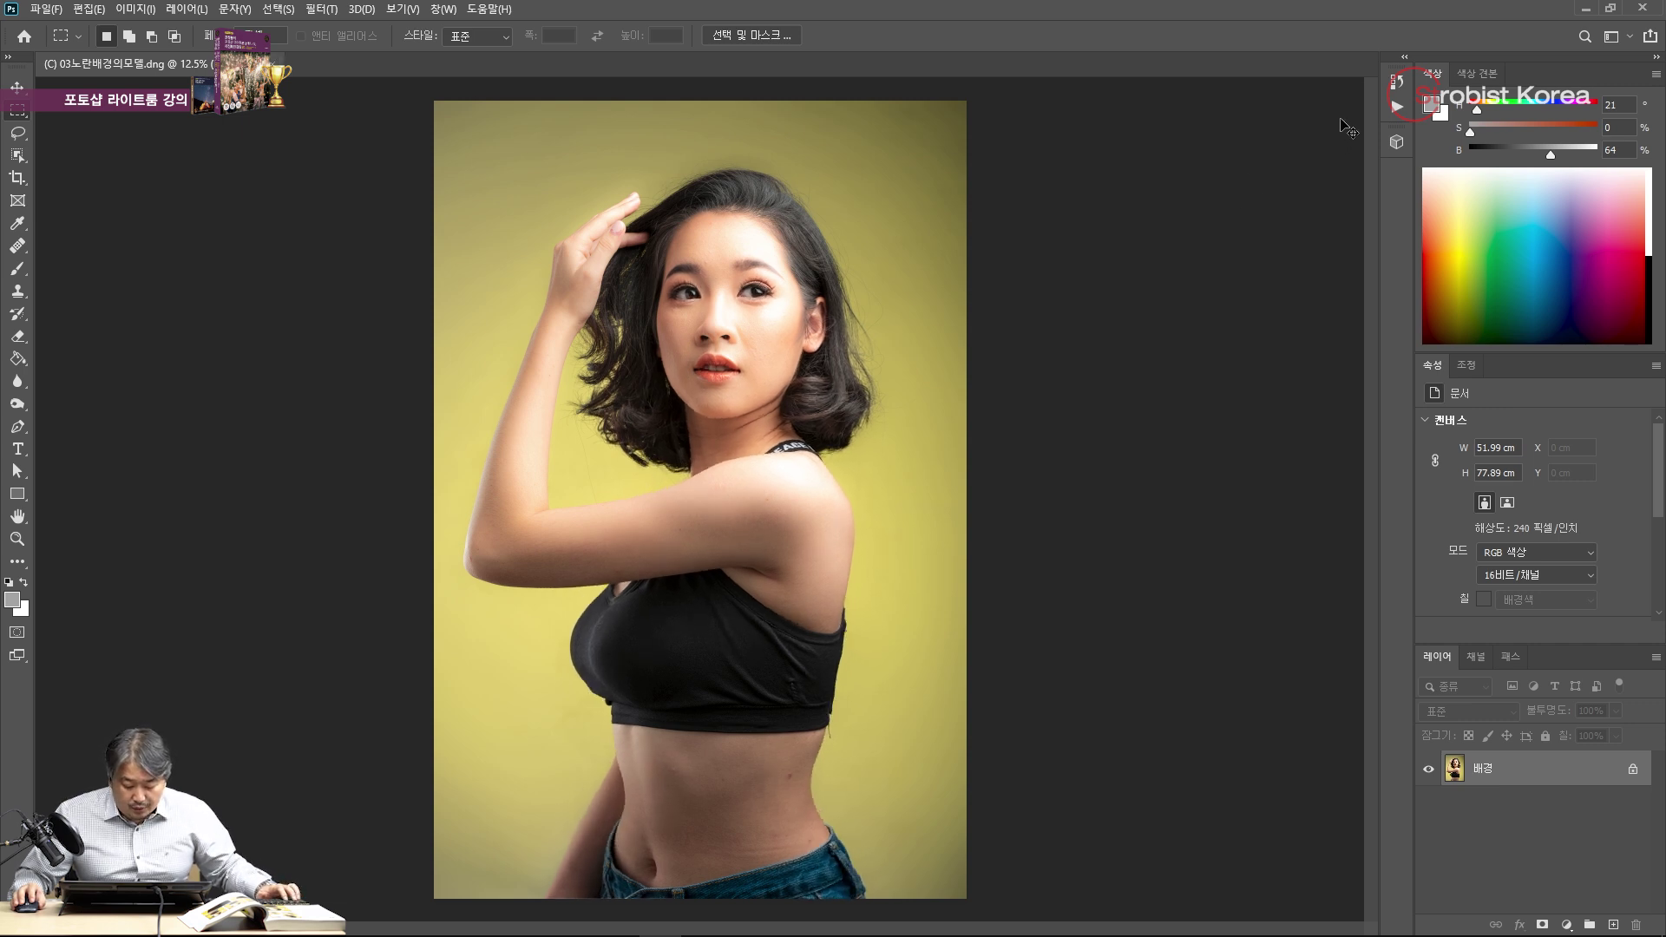
key("ctrl+z")
key("ctrl+shift+z")
key("ctrl+z")
key("ctrl+shift+z")
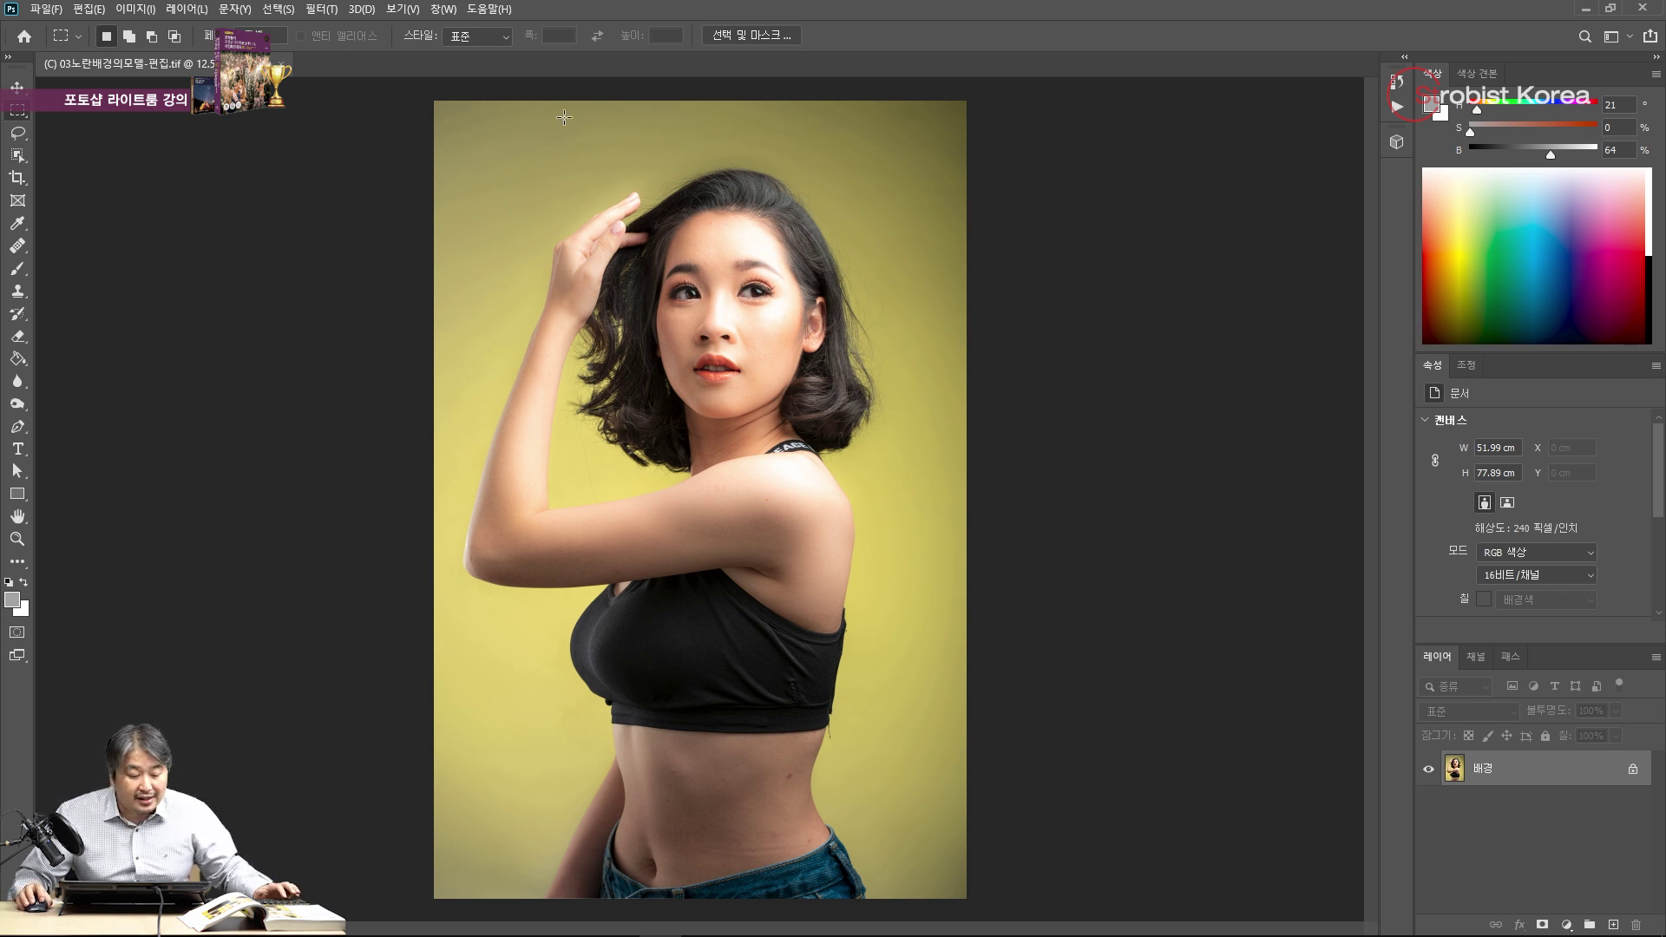
Close the edited TIFF in Photoshop and switch back to Lightroom Classic.
left_click(48, 9)
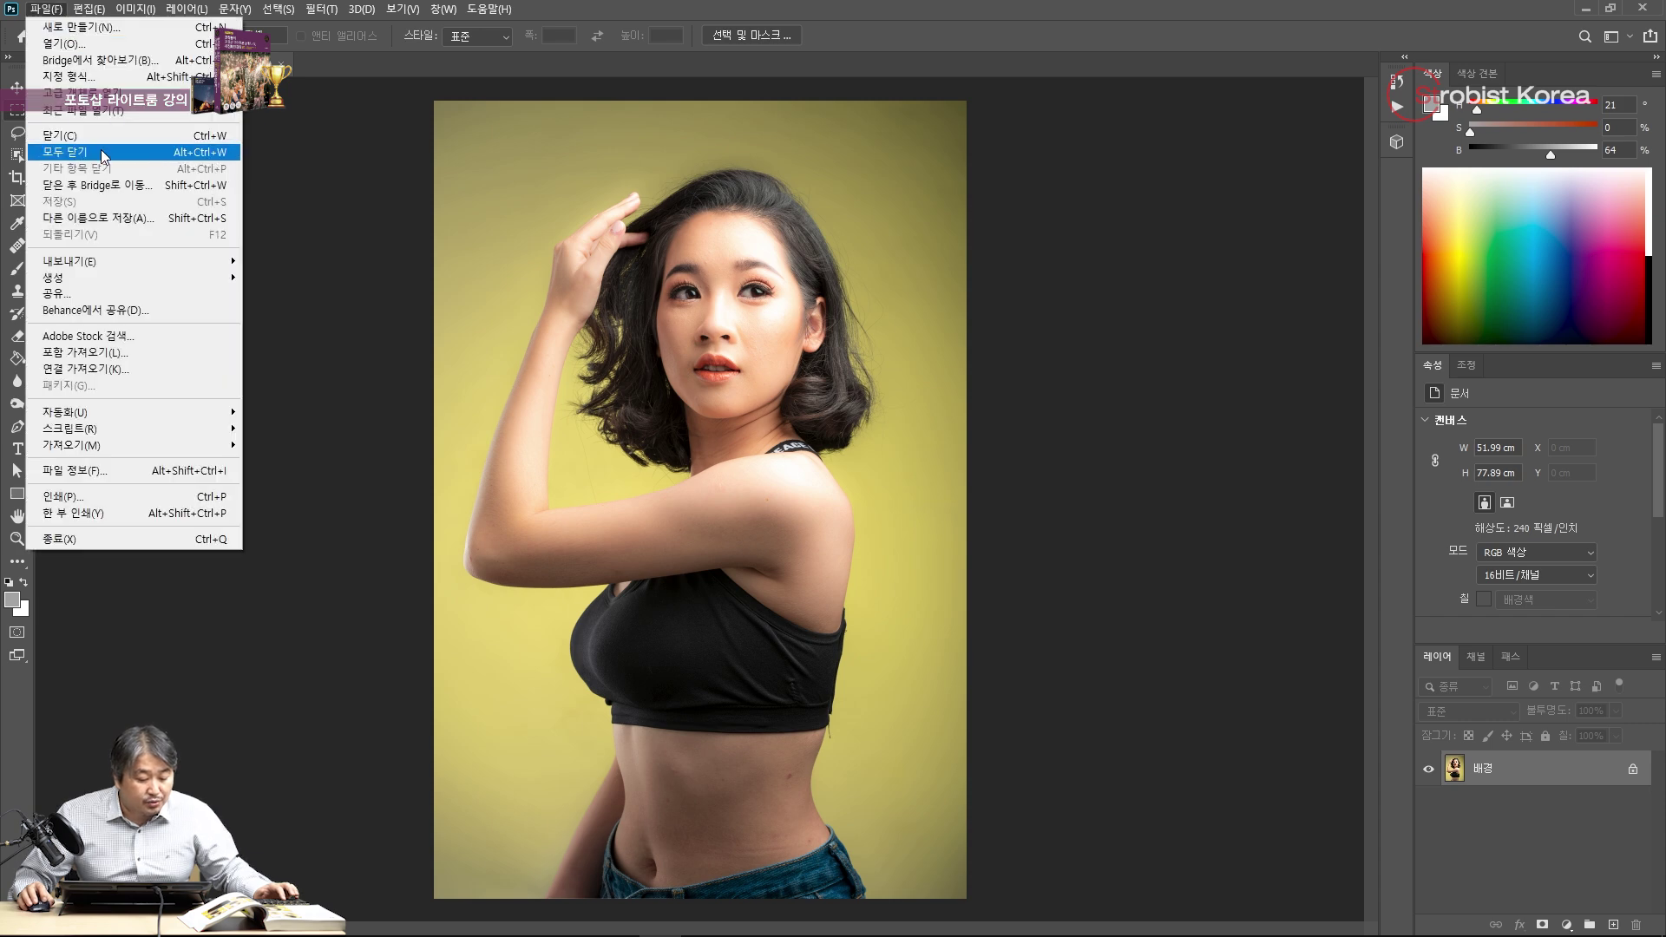
left_click(680, 8)
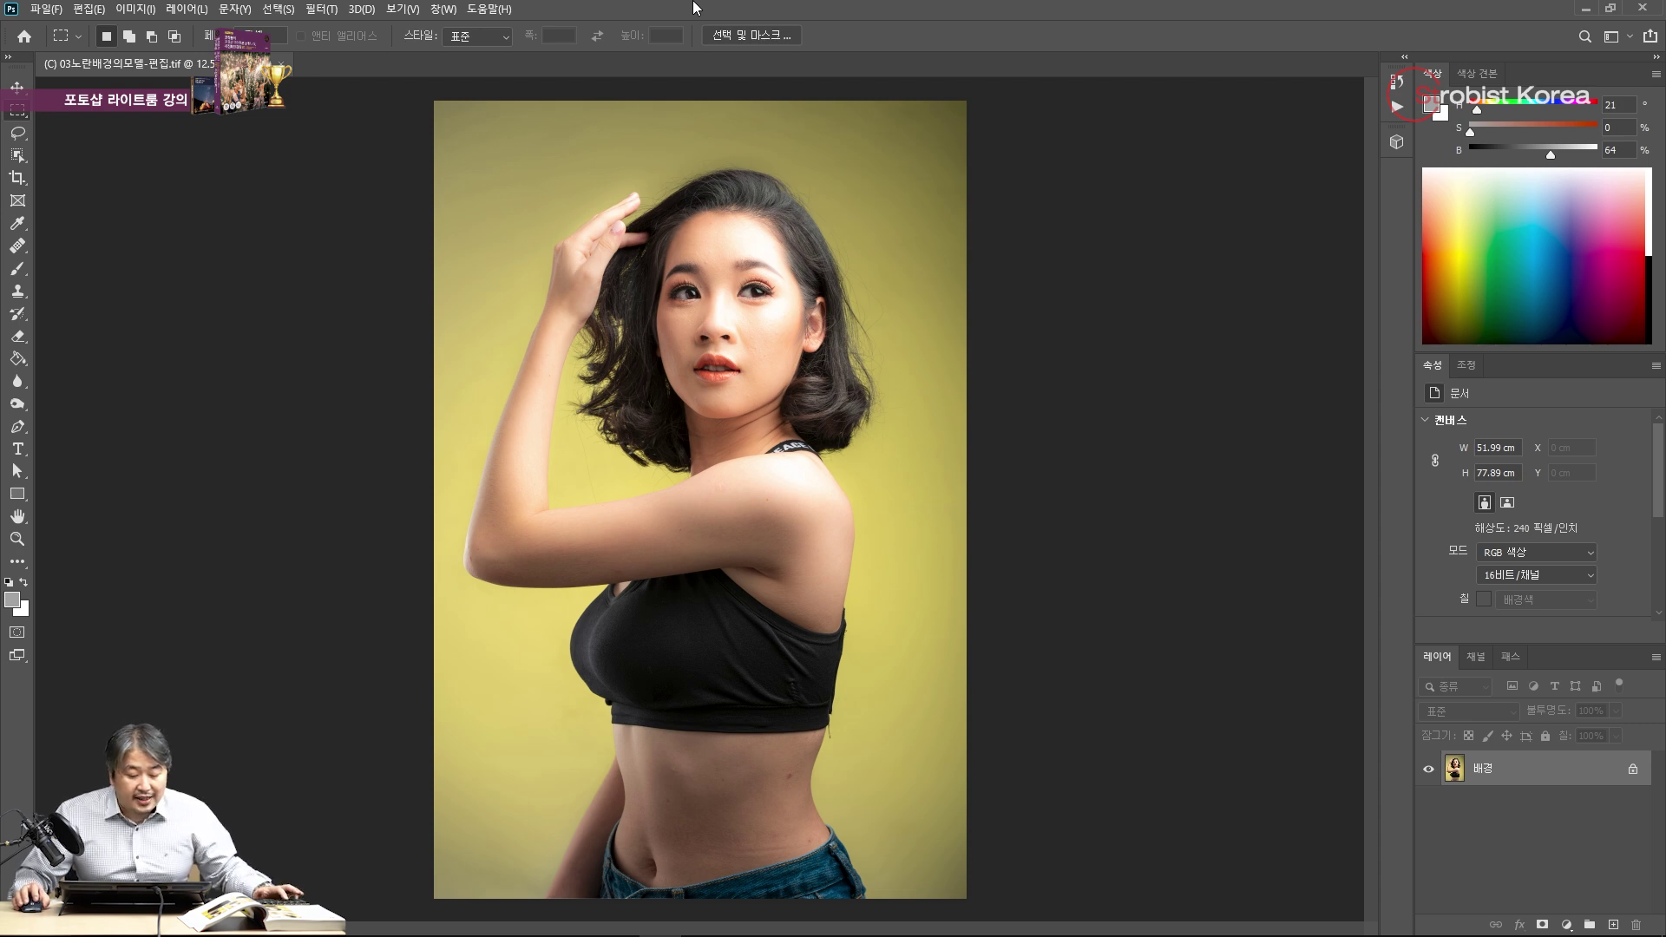
key("ctrl+w")
key("alt+Tab")
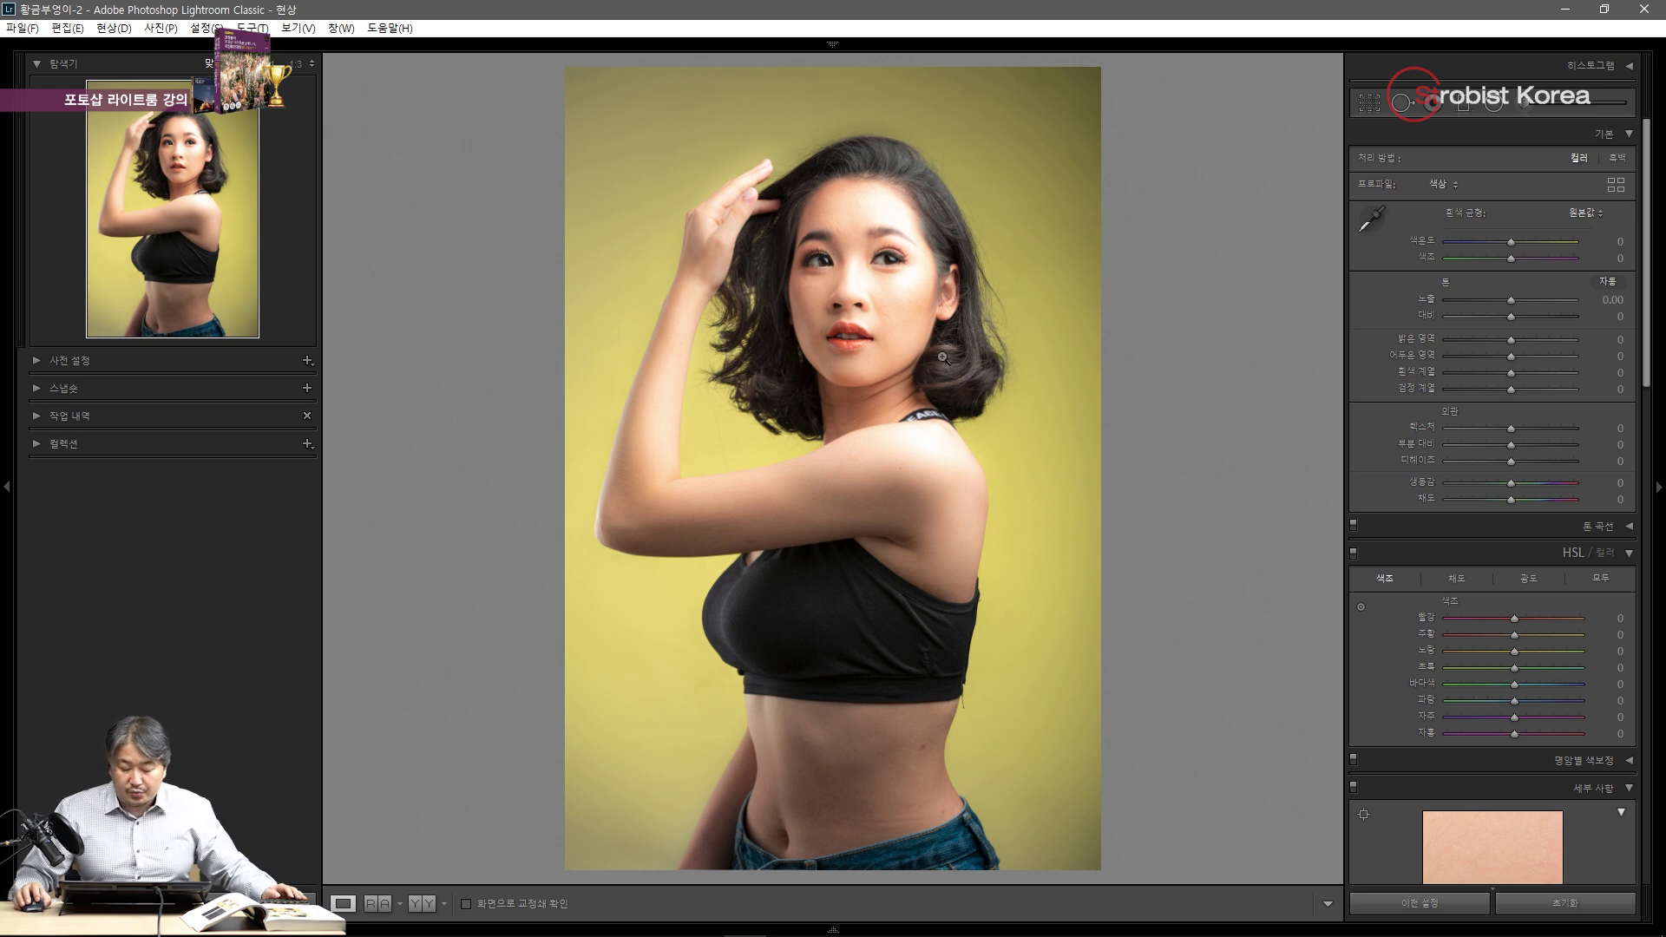
Adjust the portrait's tones with Highlights at −11, Shadows at +27, Whites at +8 and Blacks at −5.
left_click_drag(1506, 375, 1512, 373)
left_click_drag(1450, 477, 1437, 433)
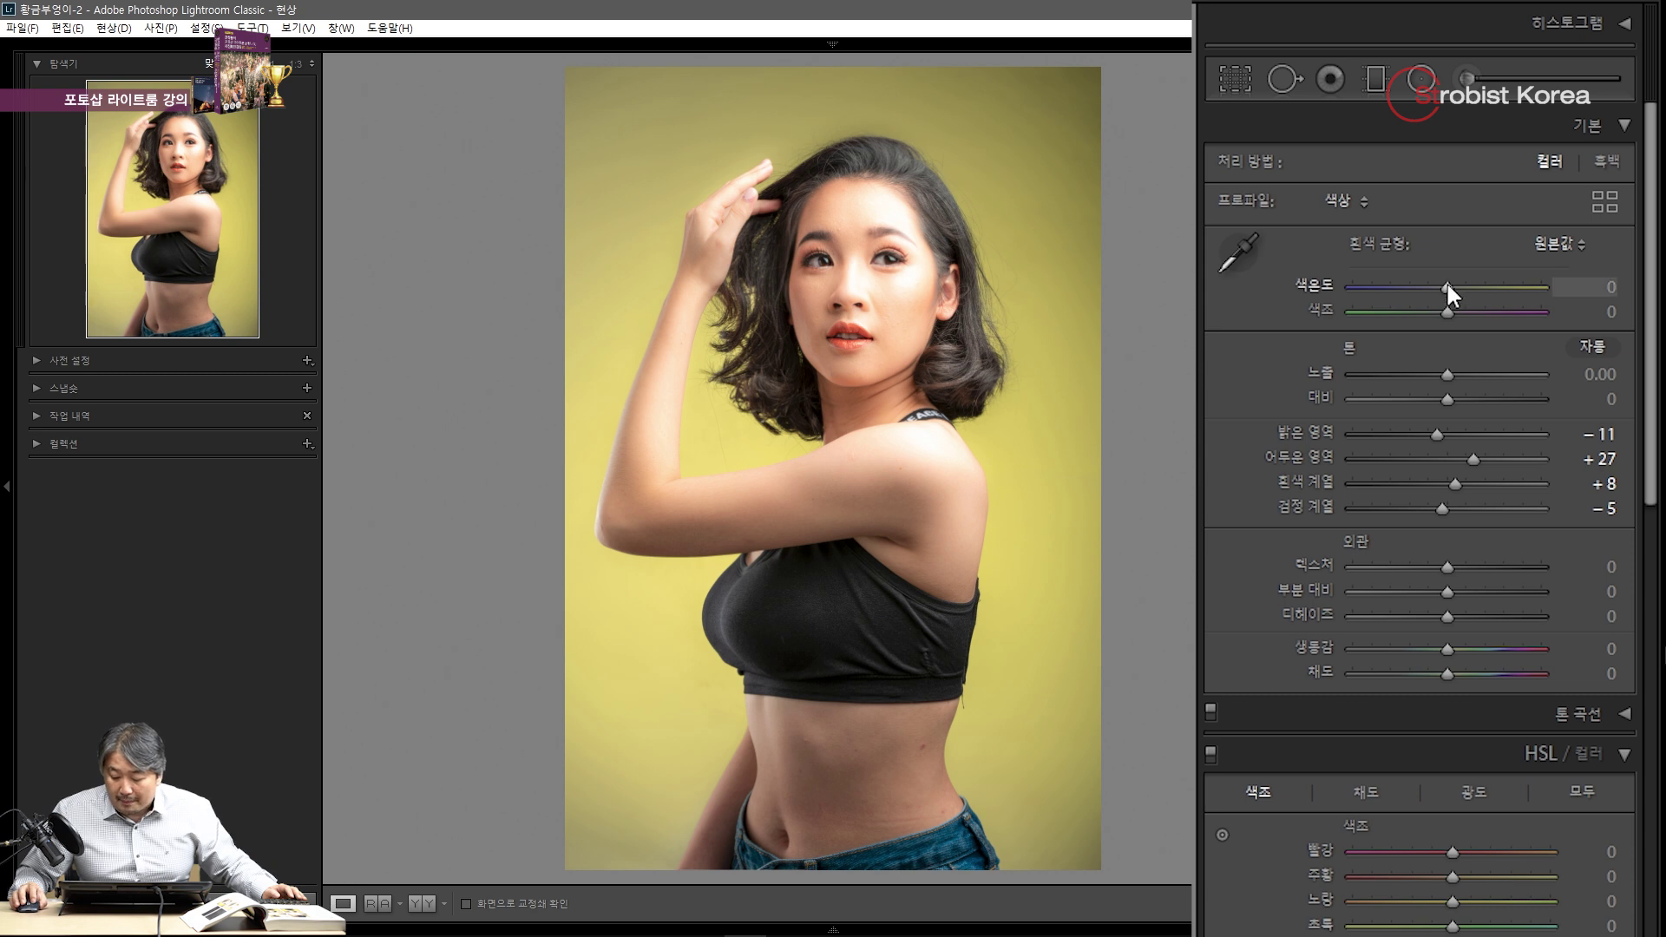
Shift the white balance towards a warmer, greener tone with Temperature at +15 and Tint at −23.
left_click_drag(1447, 281, 1456, 283)
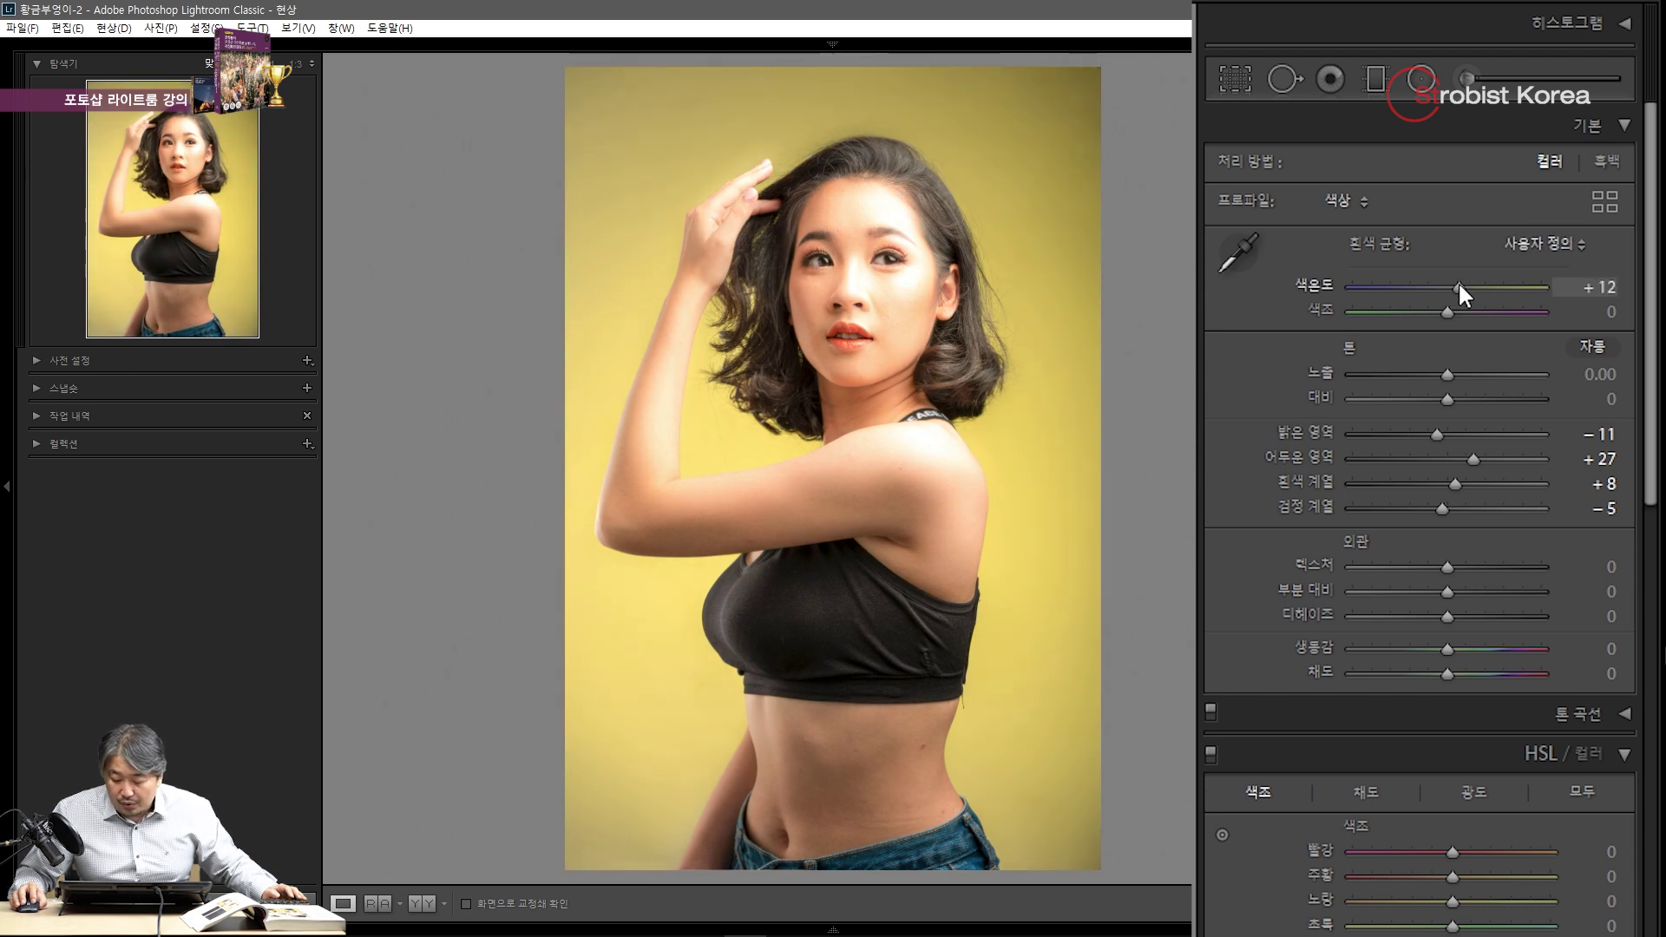
left_click_drag(1458, 282, 1429, 309)
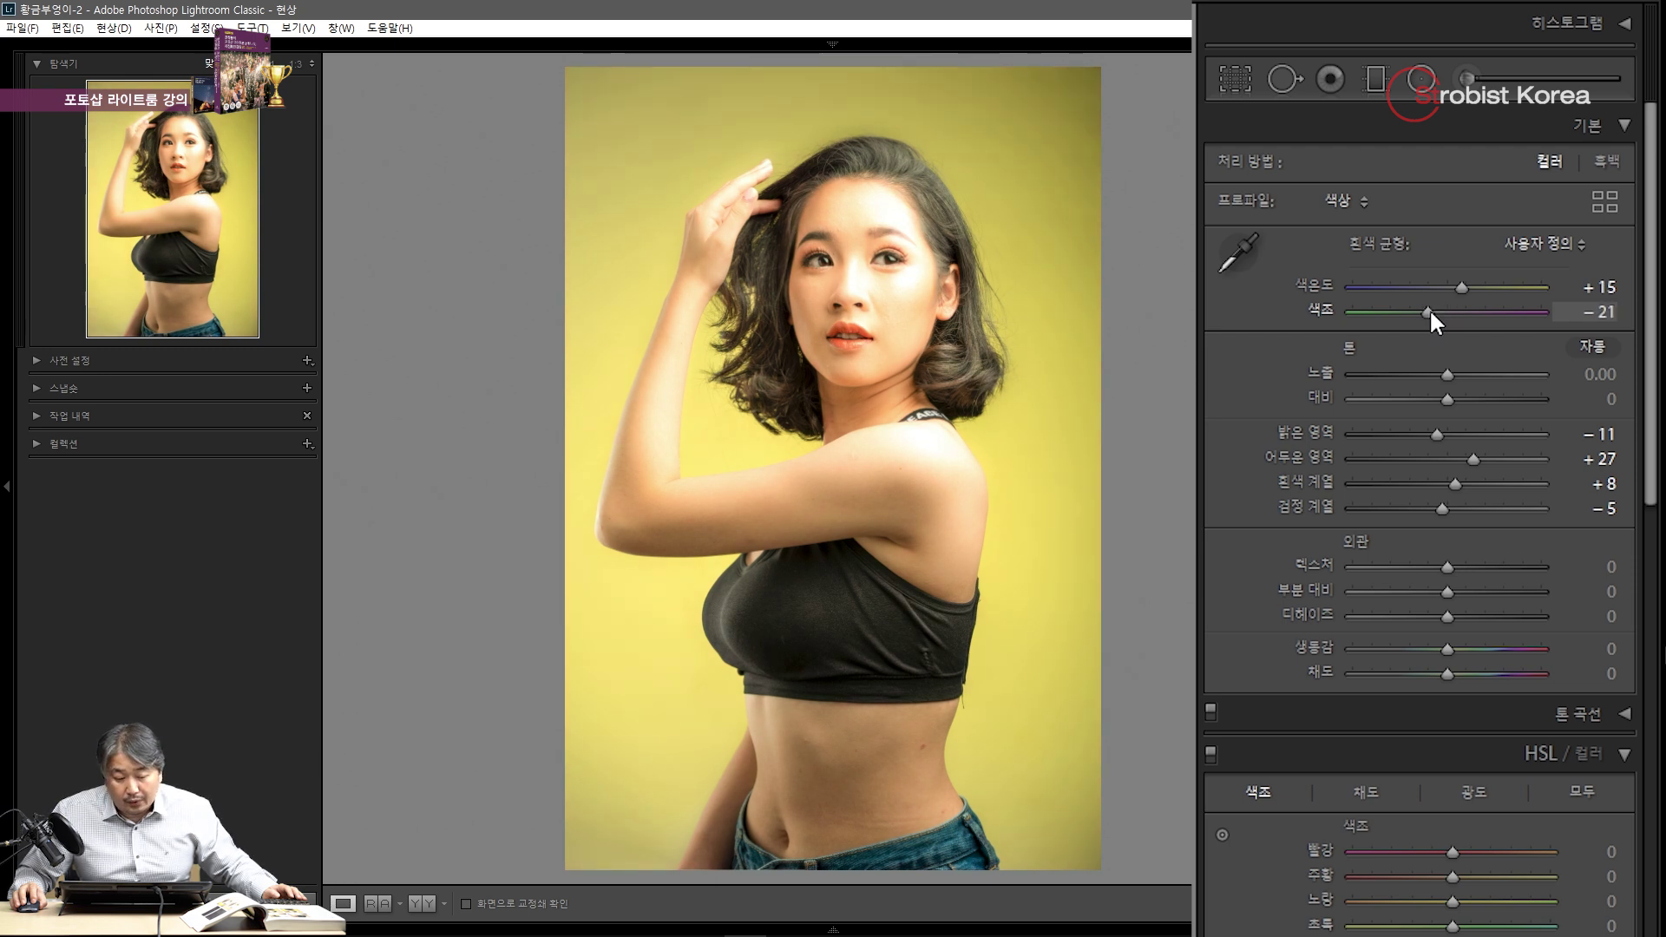
left_click_drag(1429, 309, 1429, 311)
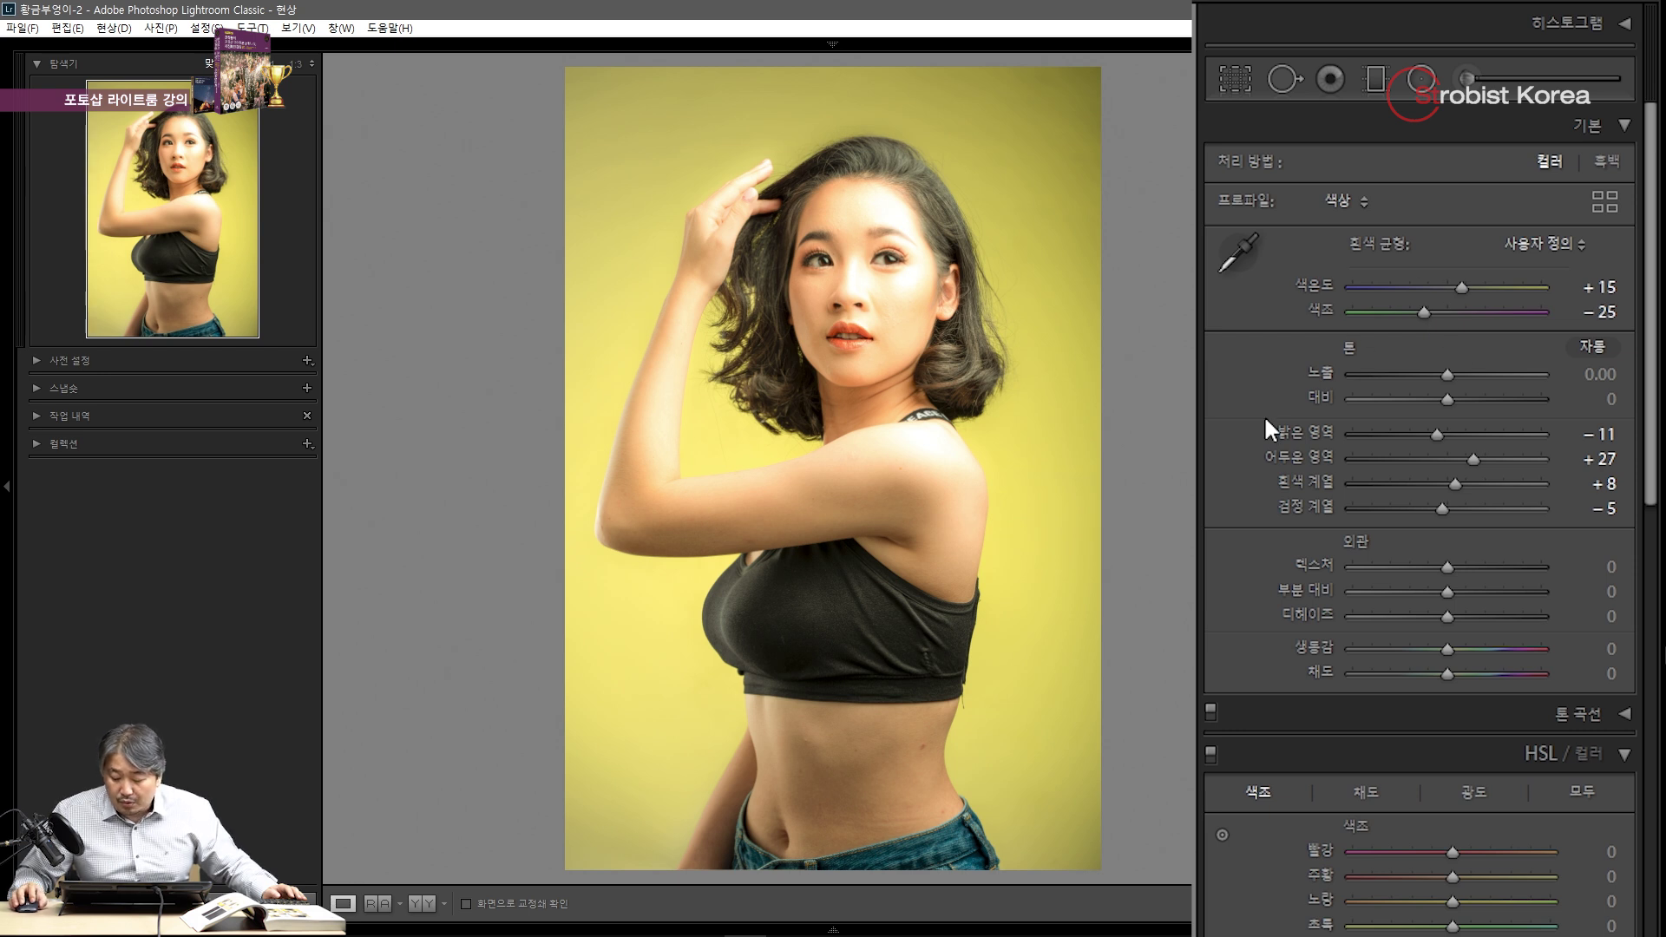
left_click_drag(1424, 311, 1426, 311)
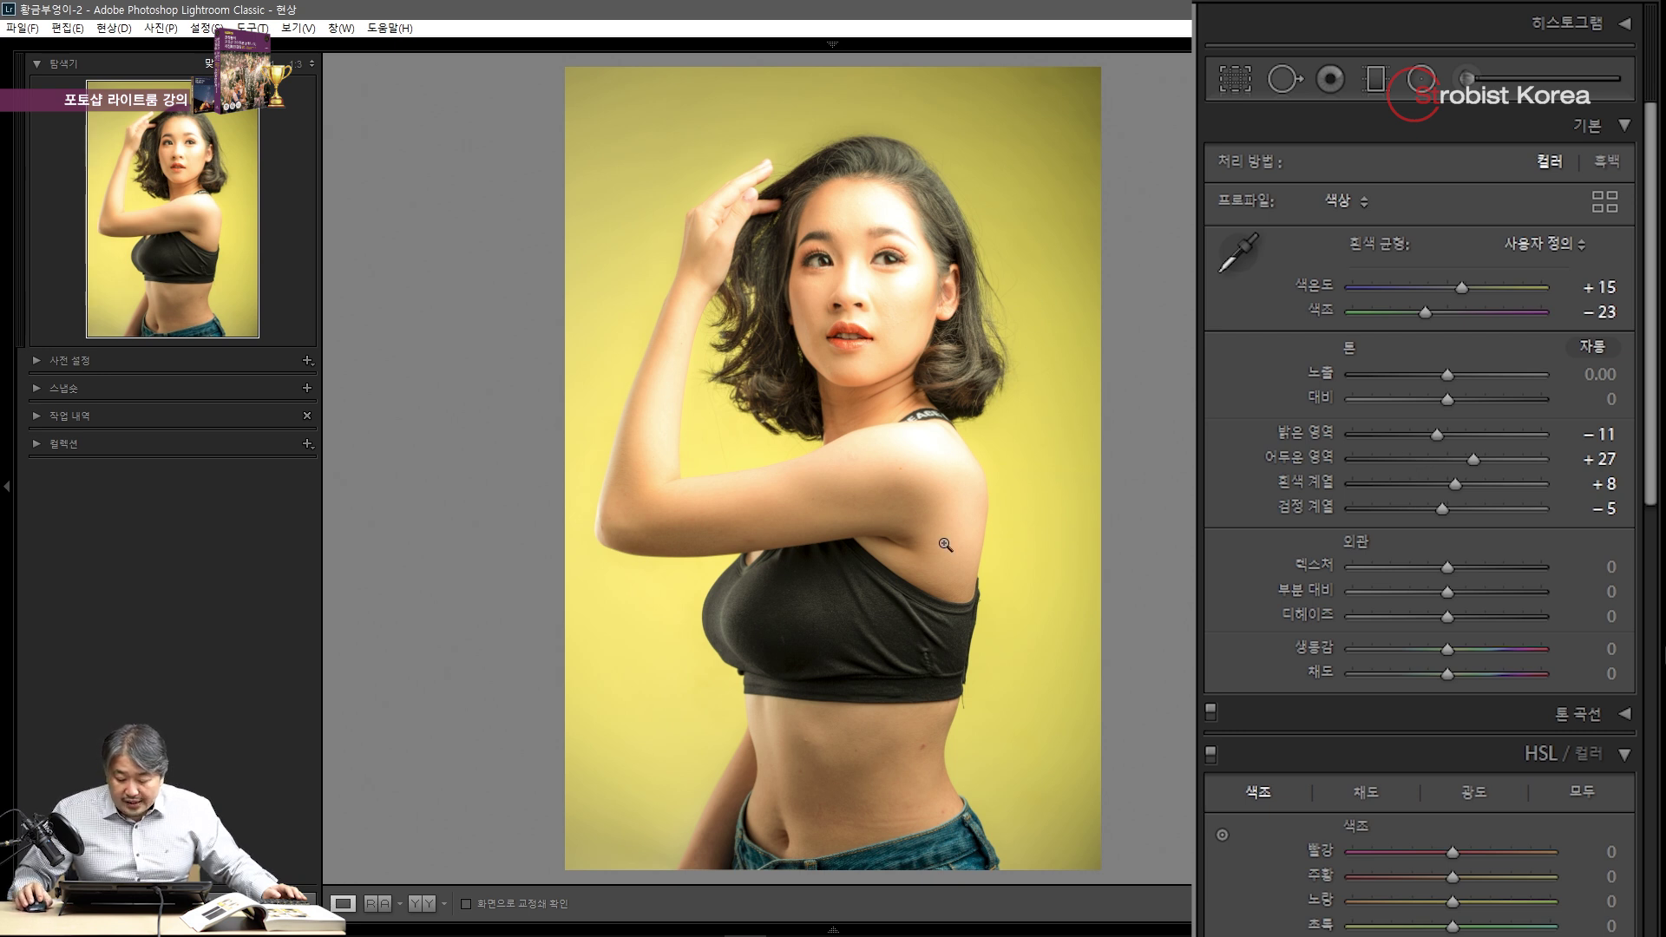
Darken the photo's edges with a post-crop vignette amount of −16.
left_click_drag(1657, 338, 1650, 890)
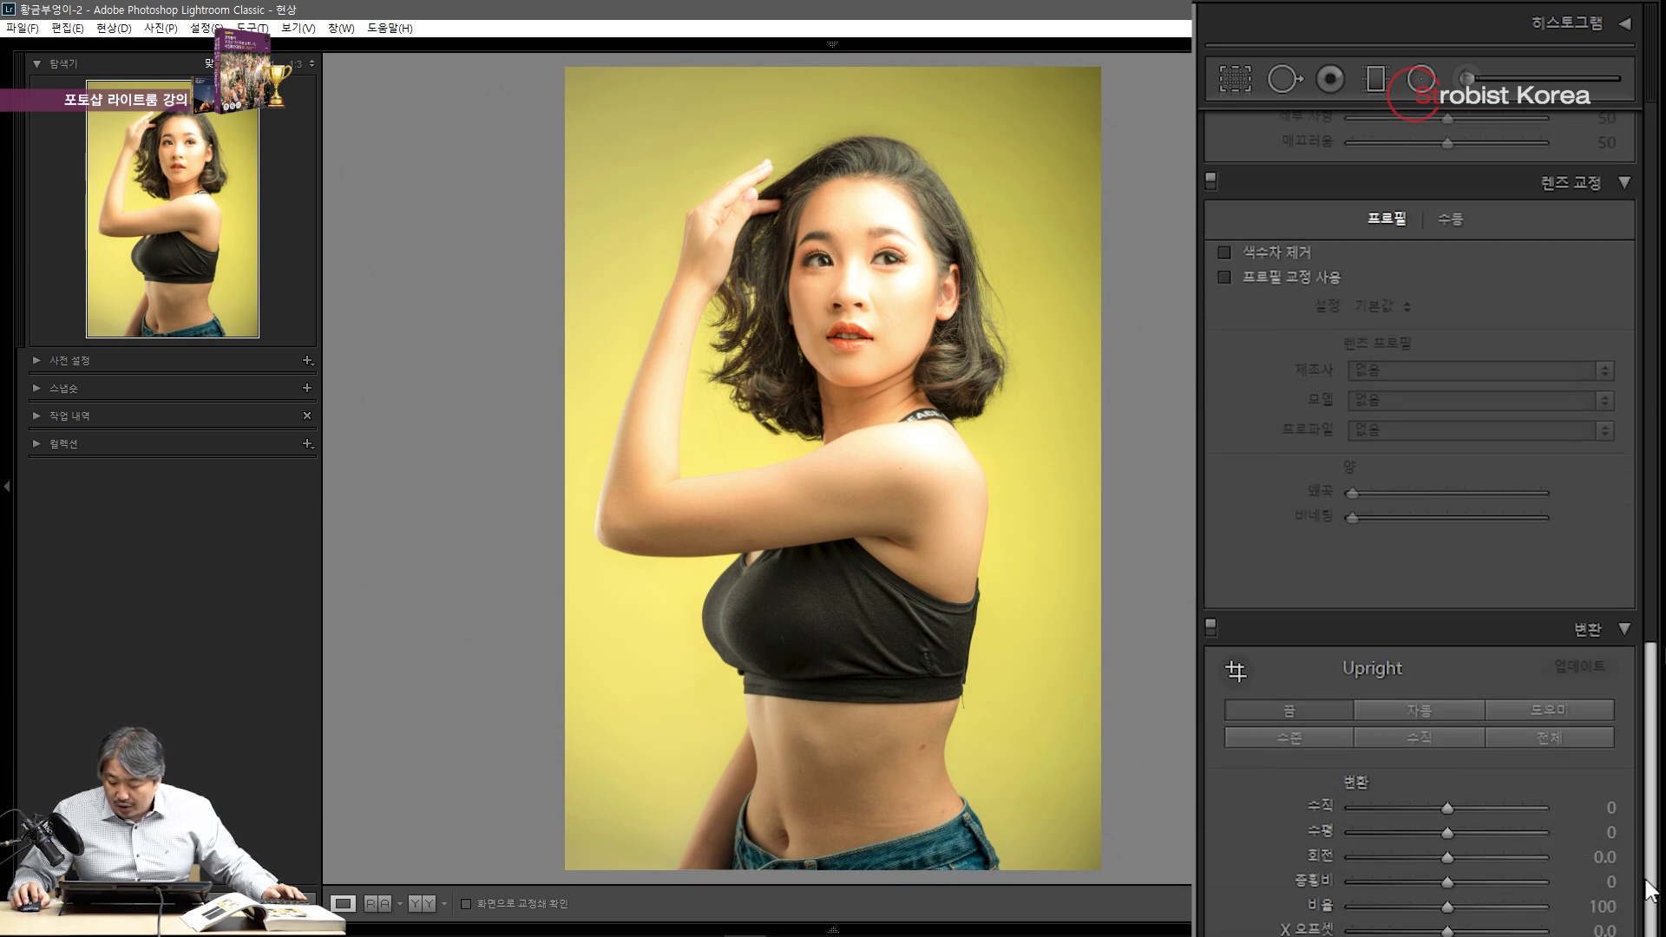
scroll(1651, 890, "down", 8)
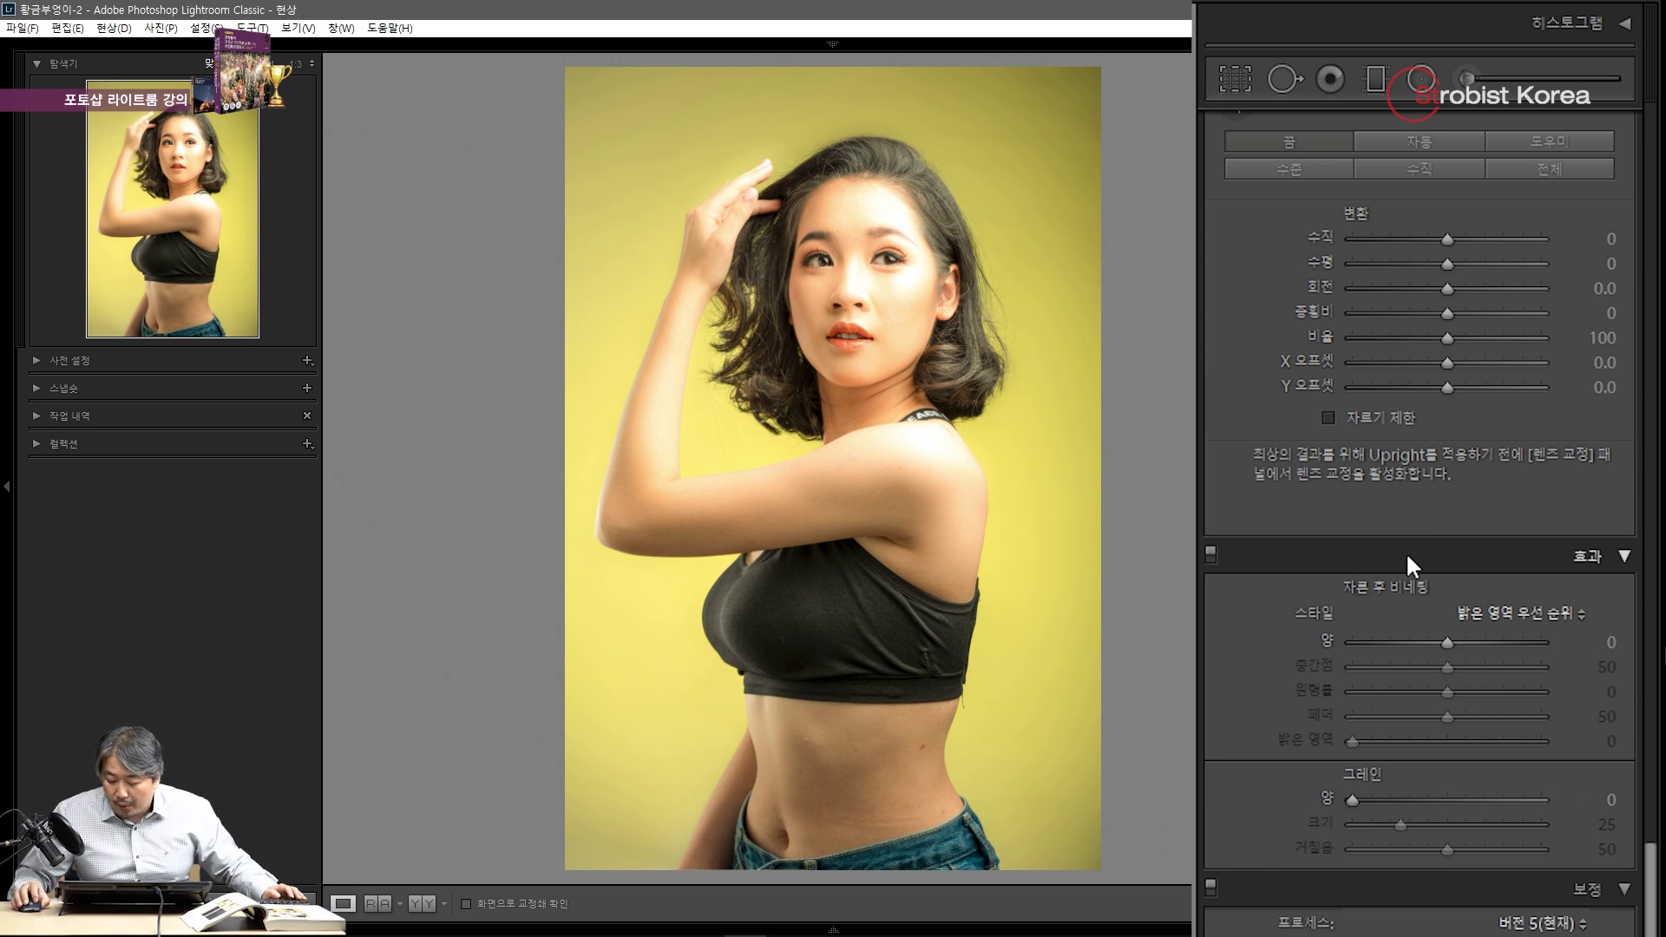
left_click_drag(1448, 642, 1435, 643)
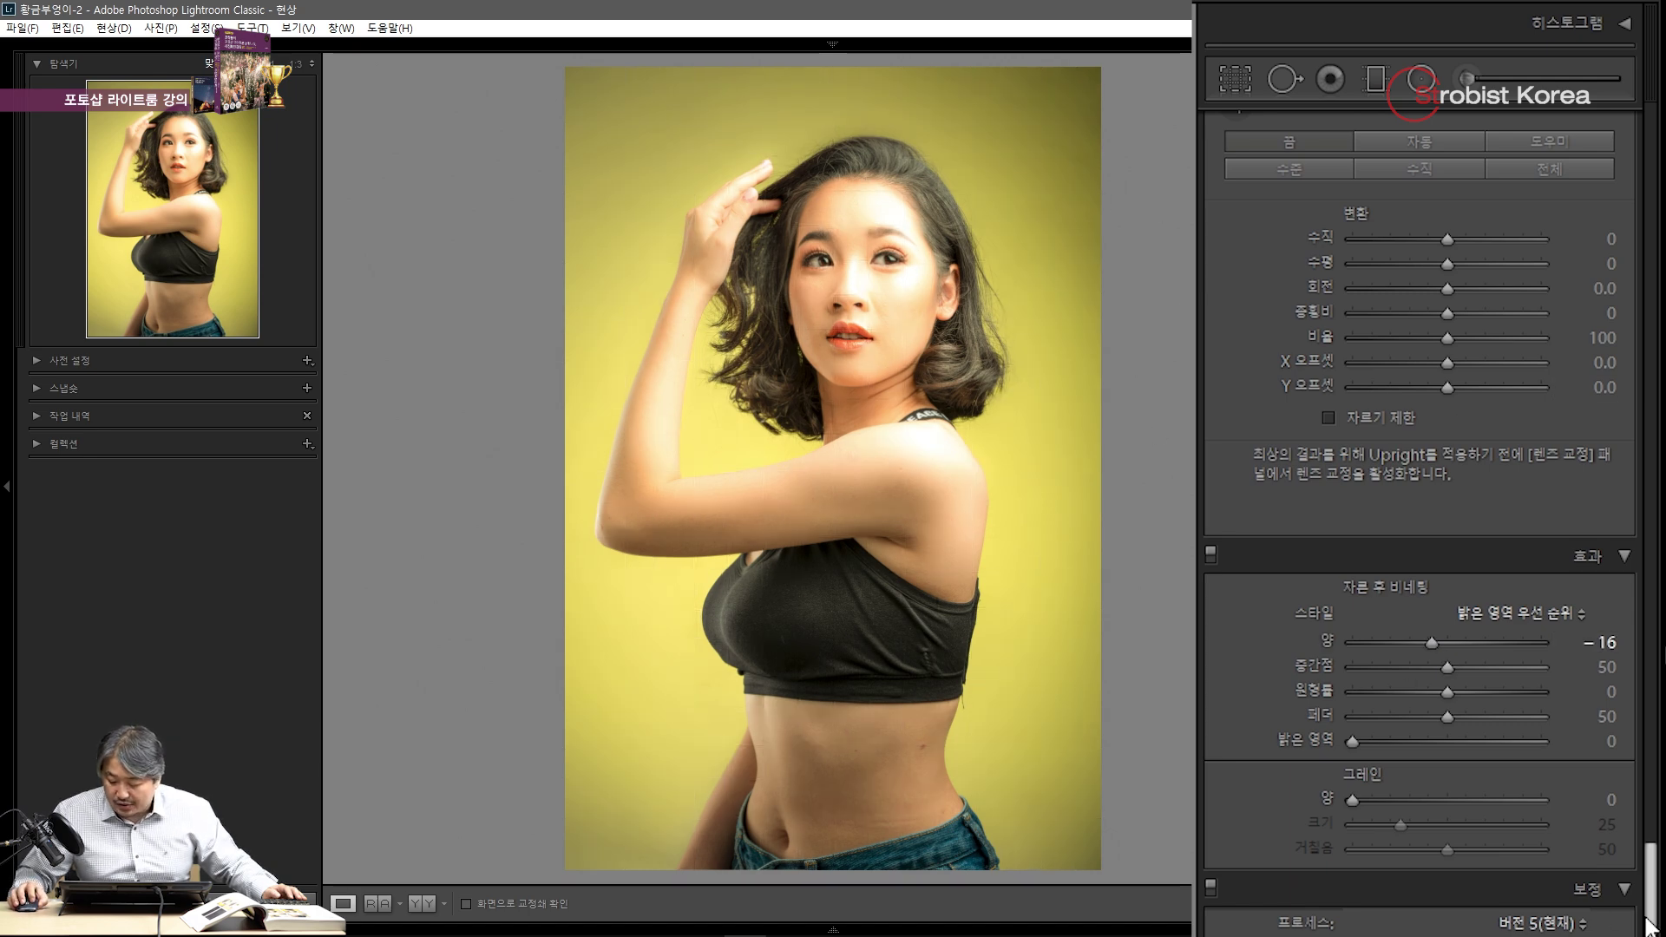
Compare the original photo and the retouched version side by side in the Library.
left_click_drag(1648, 927, 1578, 113)
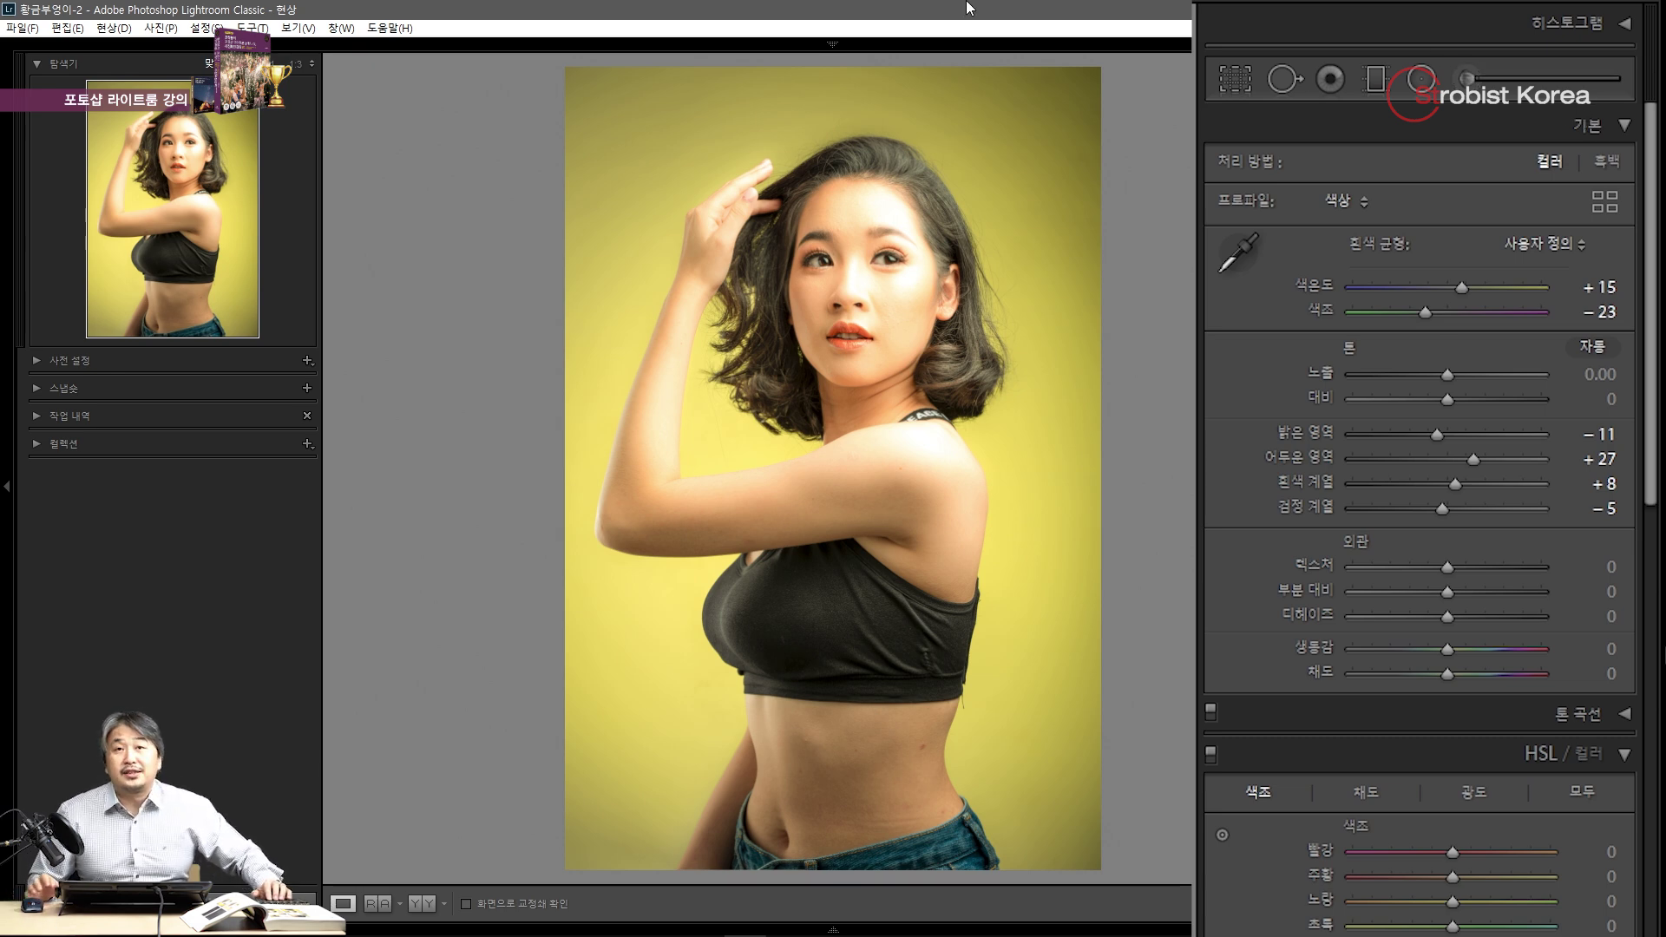
key("g")
key("c")
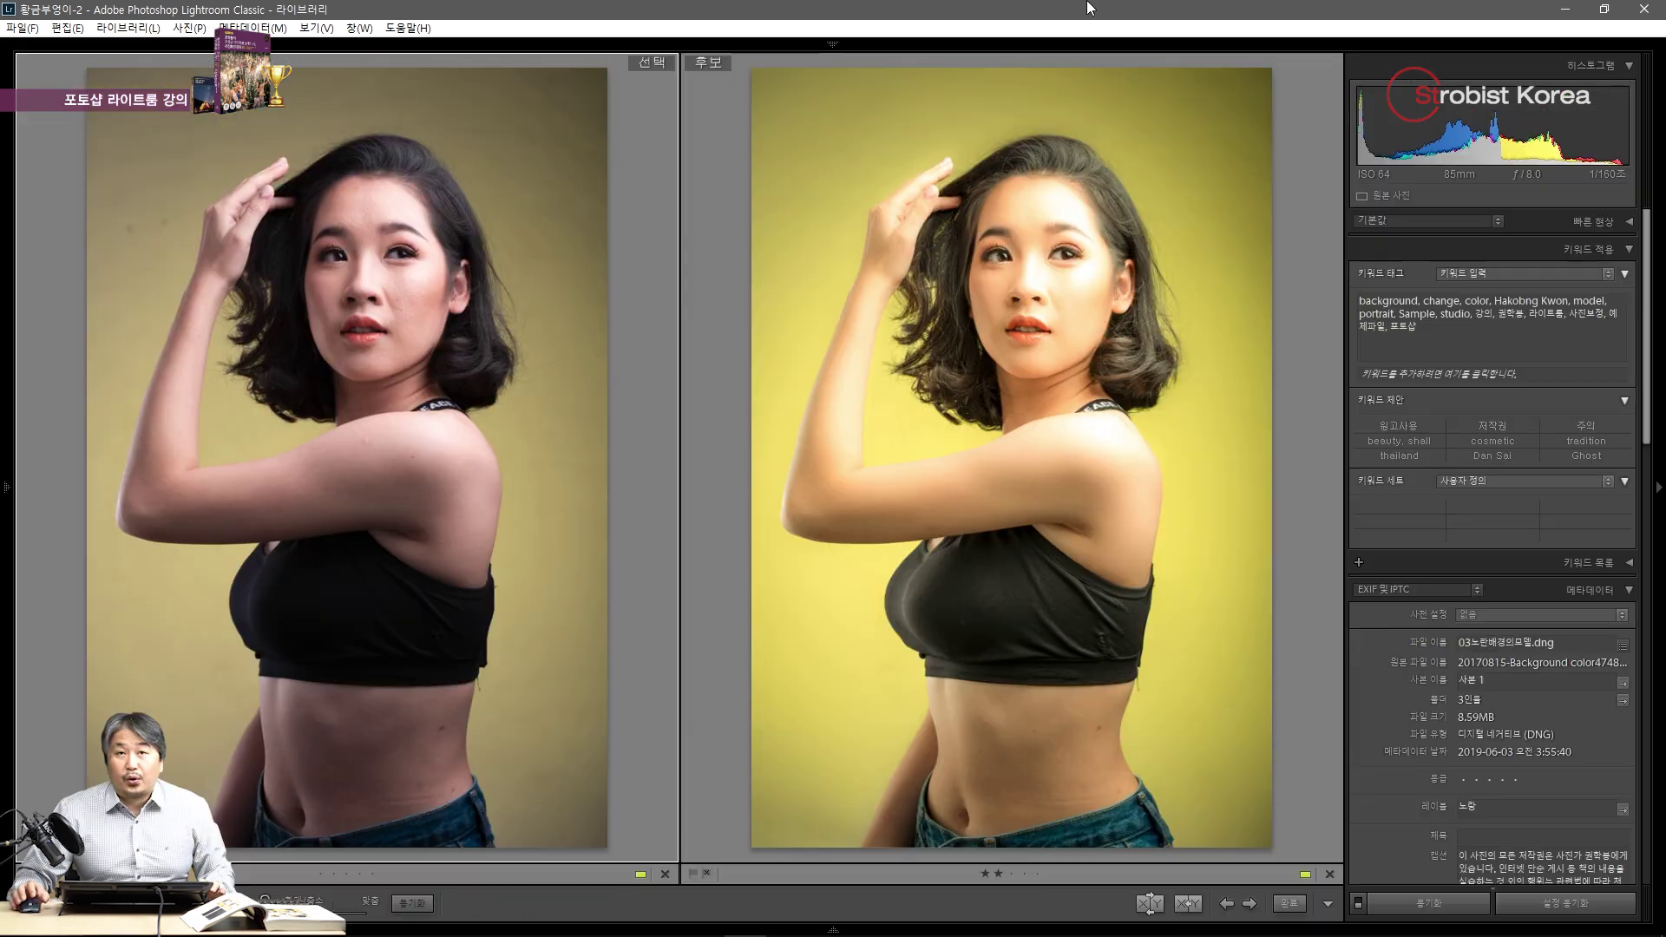